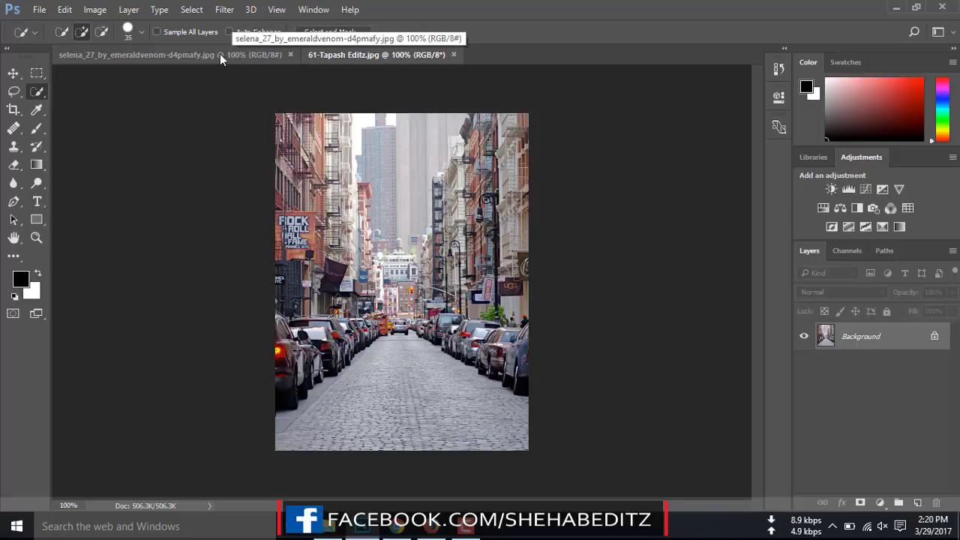
- Bring up the selena_27 umbrella photo and zoom out to 50% to show the whole image
click(219, 54)
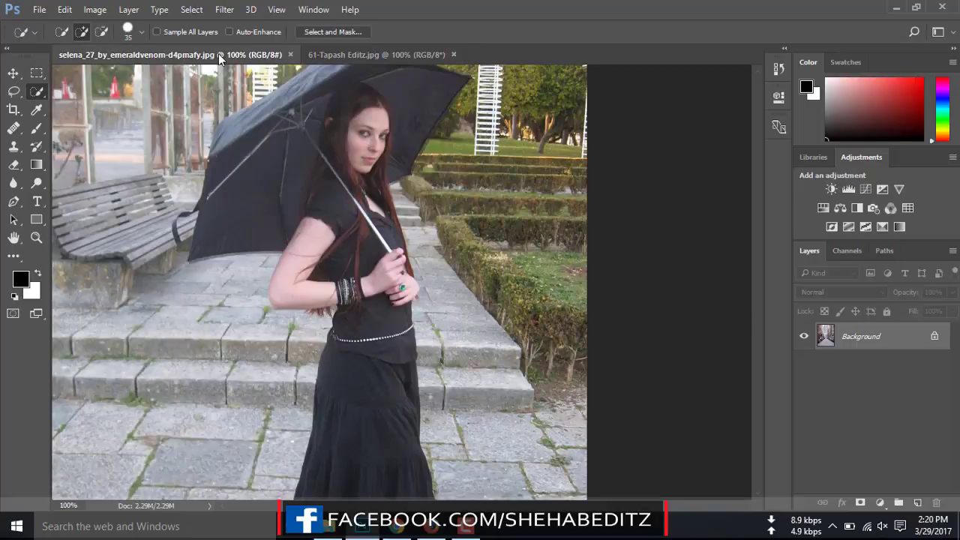
click(353, 57)
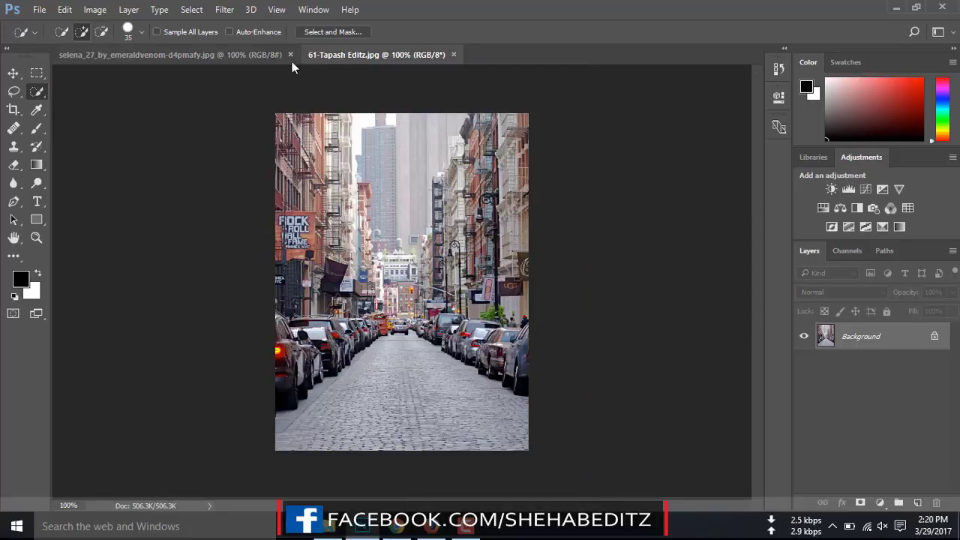
click(253, 54)
key(ctrl+minus)
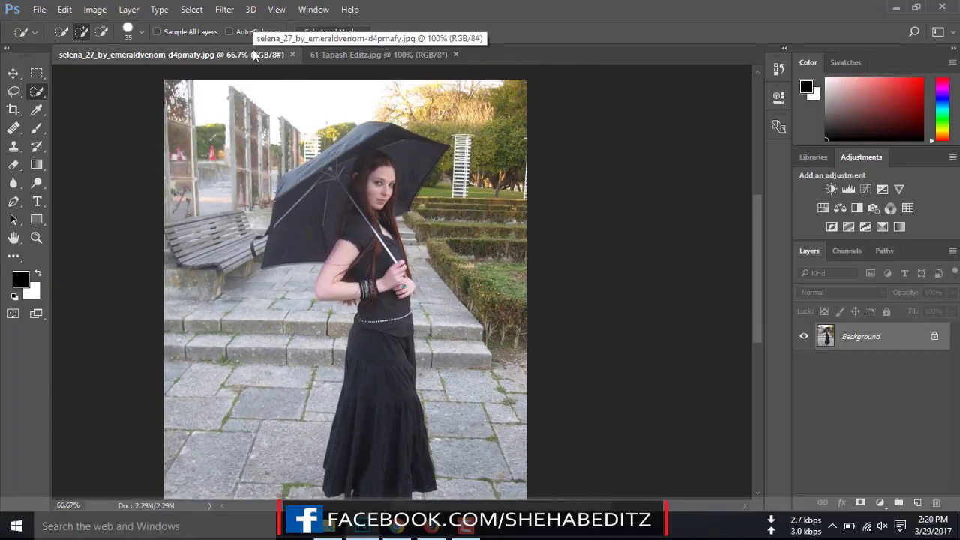
key(ctrl+minus)
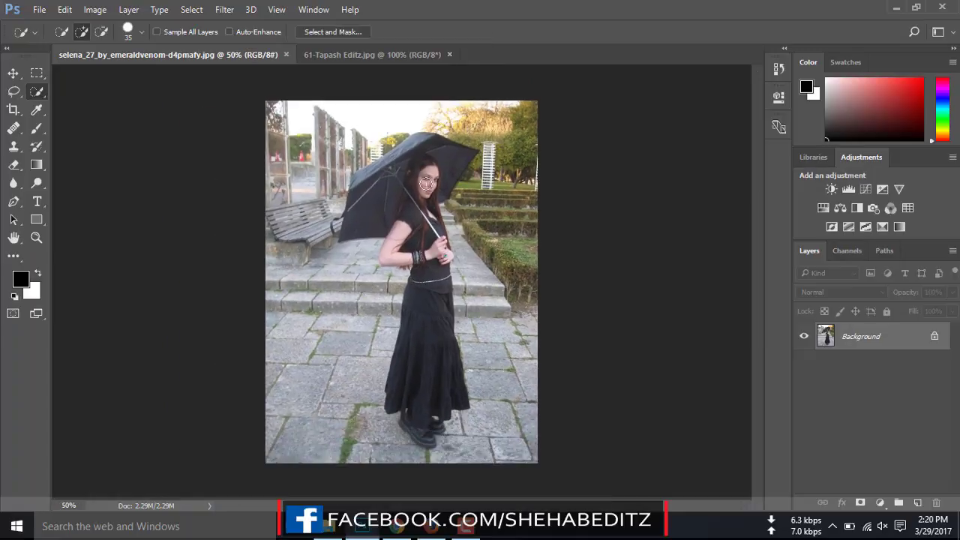
- Paint a Quick Selection over the umbrella and the woman's body down to her feet
right_click(22, 89)
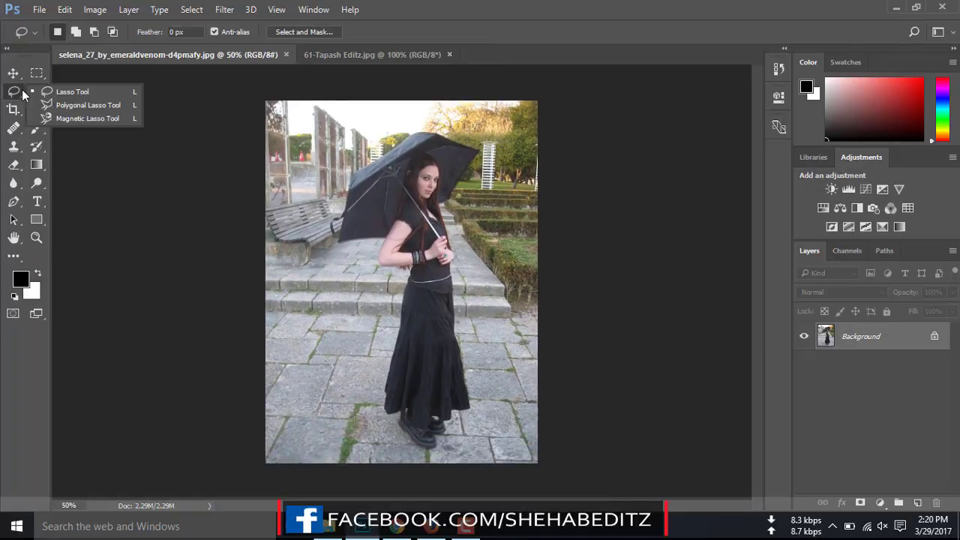
click(75, 92)
click(34, 96)
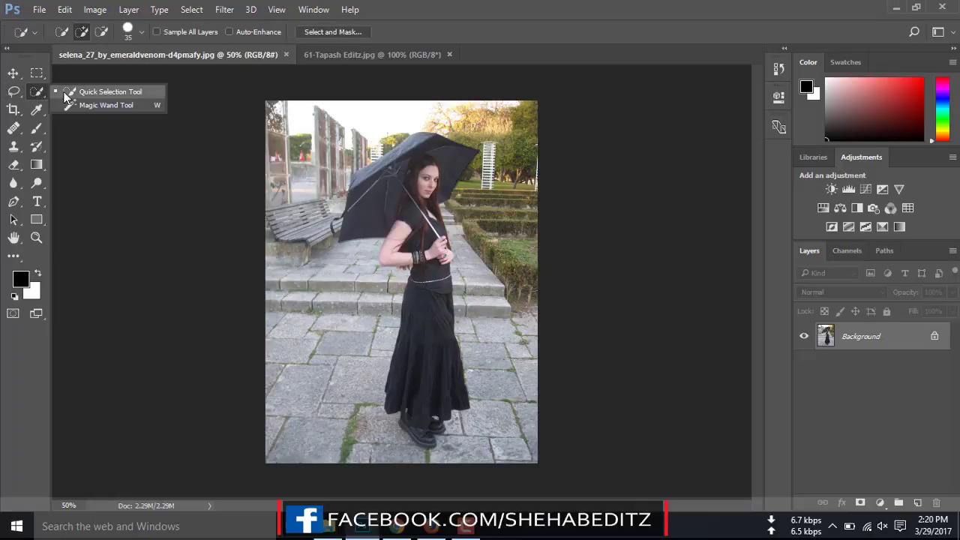
click(75, 91)
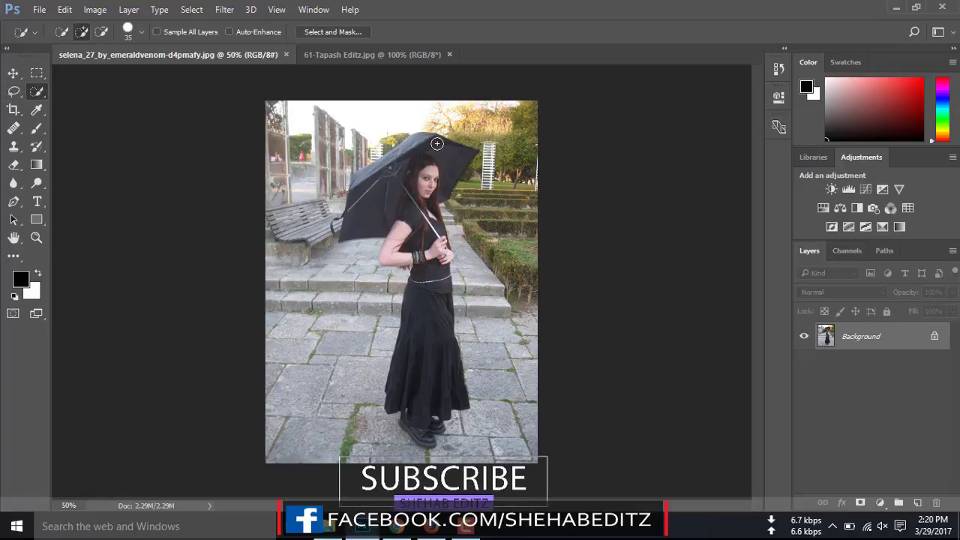
drag(418, 153, 381, 180)
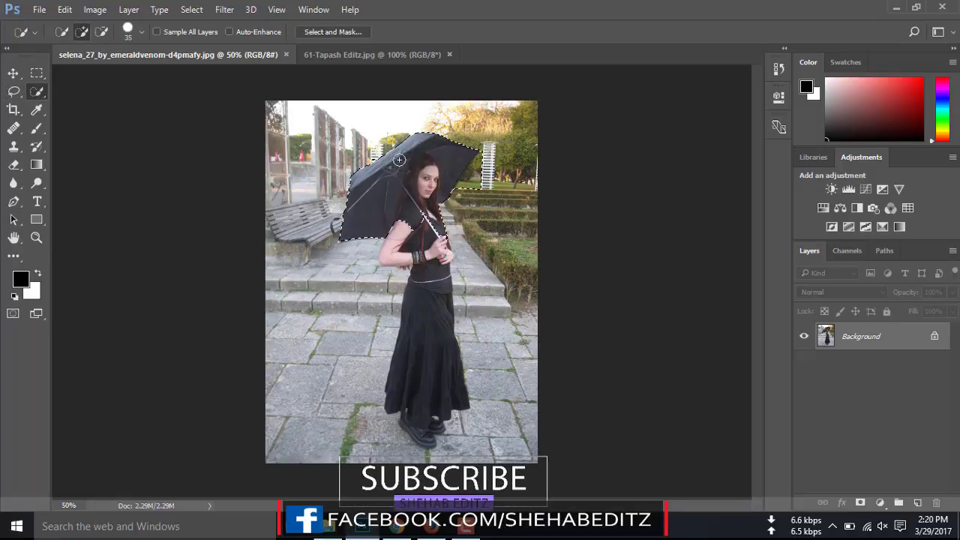
mouse_move(393, 237)
mouse_down()
mouse_move(441, 271)
mouse_move(423, 362)
mouse_up()
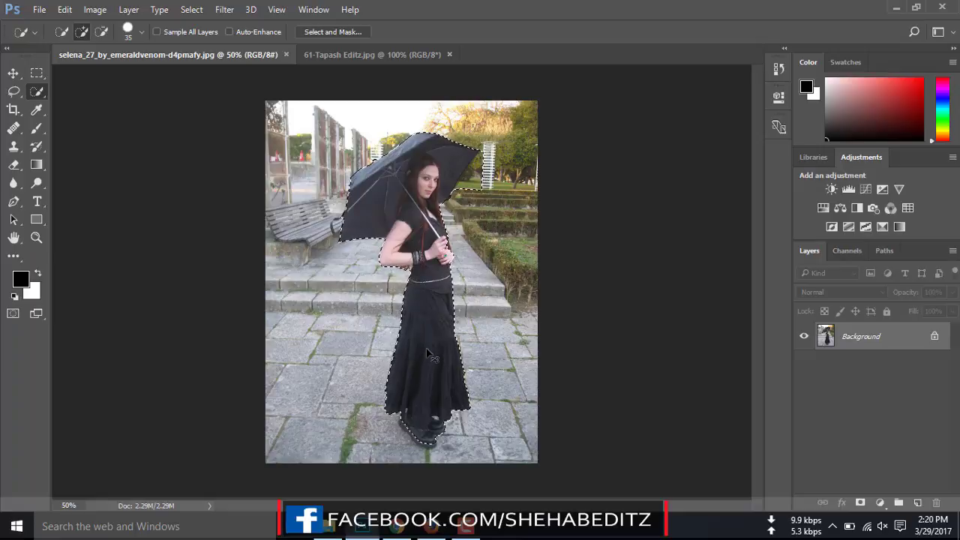
key(ctrl+plus)
key(ctrl+plus)
- With a smaller brush, subtract the paving gap near the skirt hem from the selection
scroll(425, 348, down, 2)
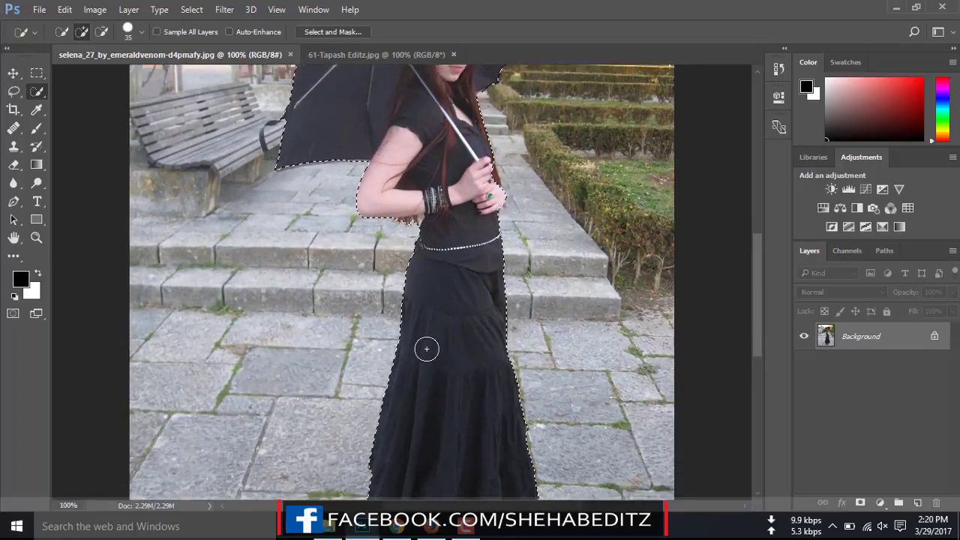
scroll(423, 397, down, 2)
scroll(315, 273, down, 1)
key(ctrl+plus)
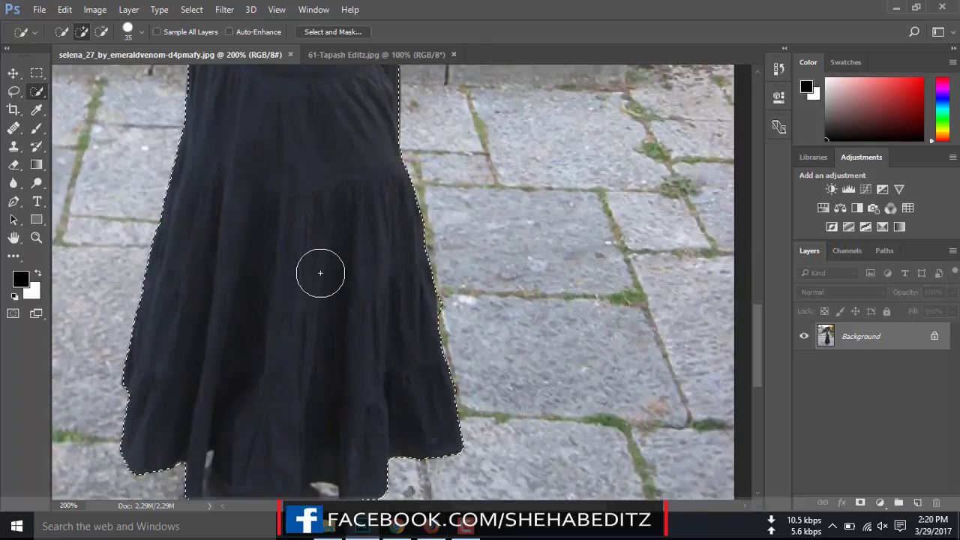
scroll(315, 273, down, 2)
scroll(308, 274, down, 2)
drag(307, 274, 342, 253)
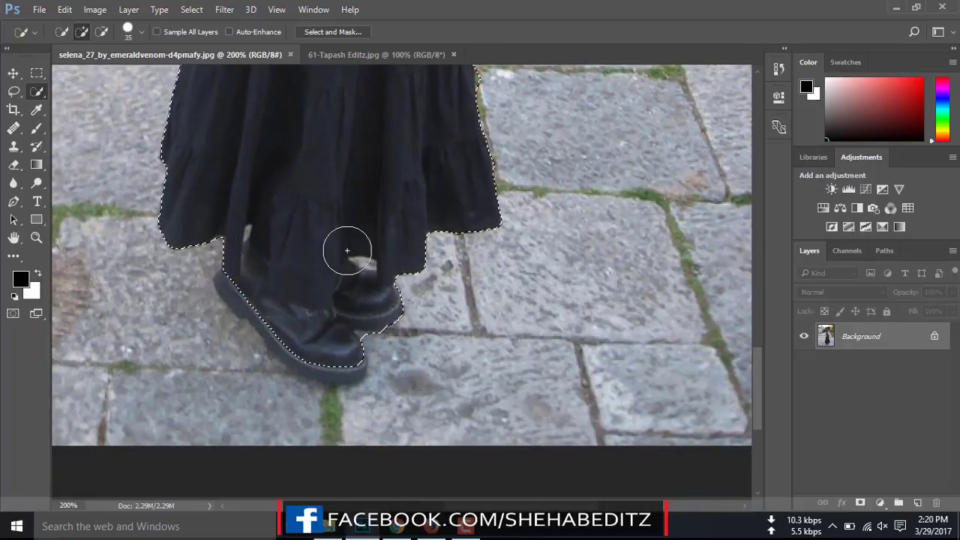
key(bracketleft)
key(bracketleft)
key(bracketleft)
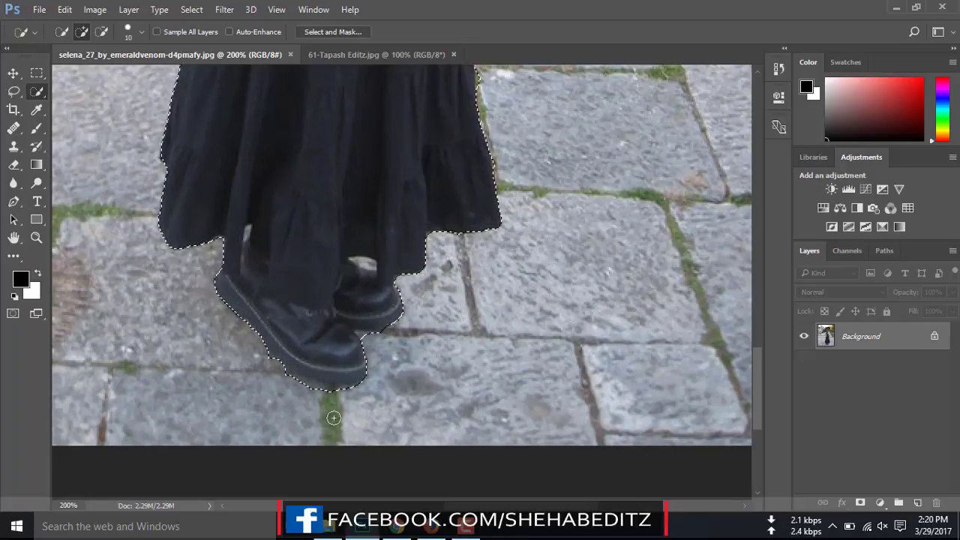
key(alt)
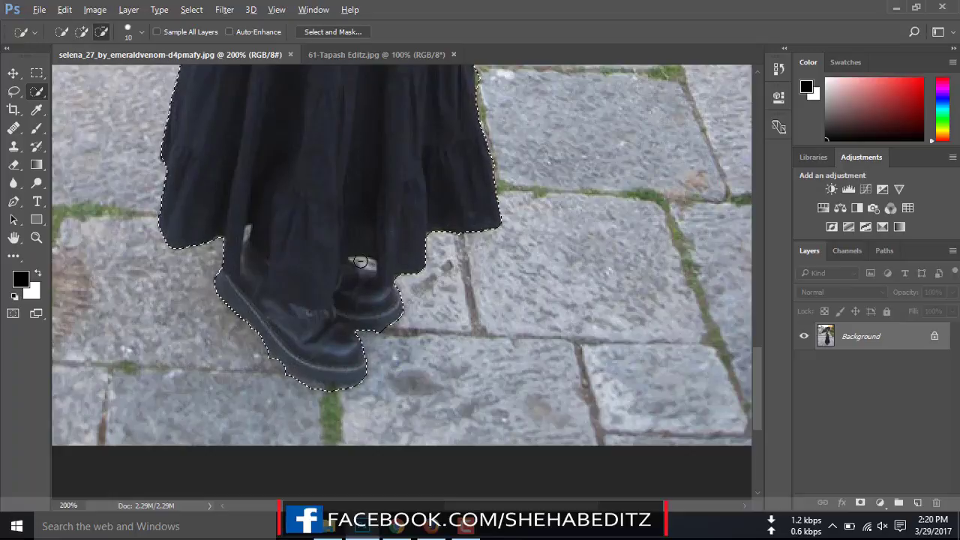
drag(361, 261, 378, 267)
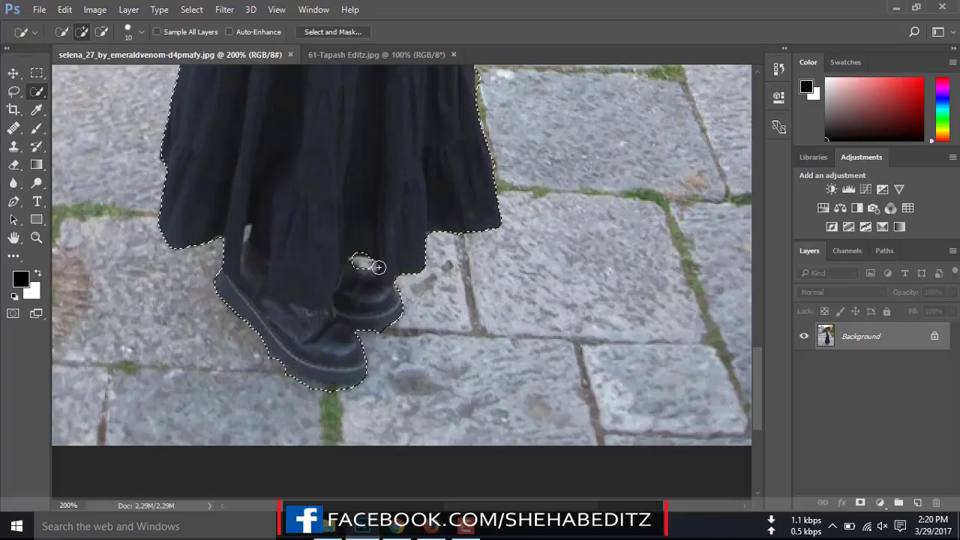
- Tighten the selection edge along the woman's hair, leaving out the hedges
scroll(378, 267, up, 2)
scroll(433, 295, up, 3)
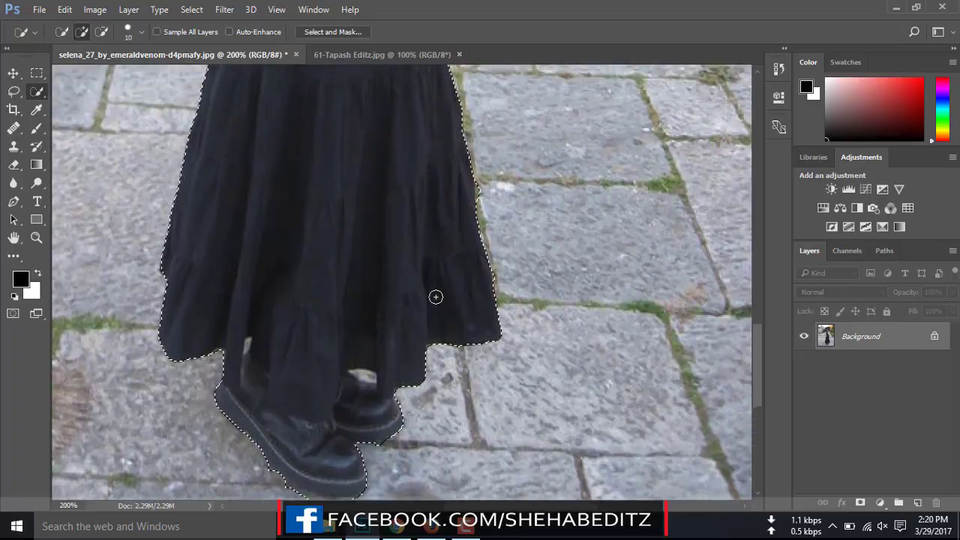
scroll(435, 297, up, 3)
scroll(435, 296, up, 3)
scroll(435, 296, up, 3)
scroll(435, 296, up, 3)
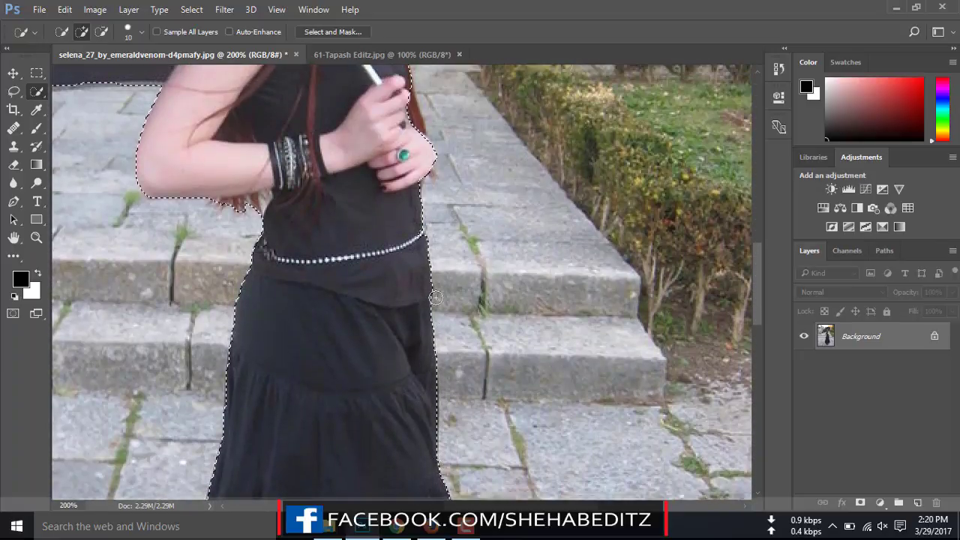
scroll(338, 268, up, 1)
scroll(340, 270, up, 2)
scroll(334, 284, up, 2)
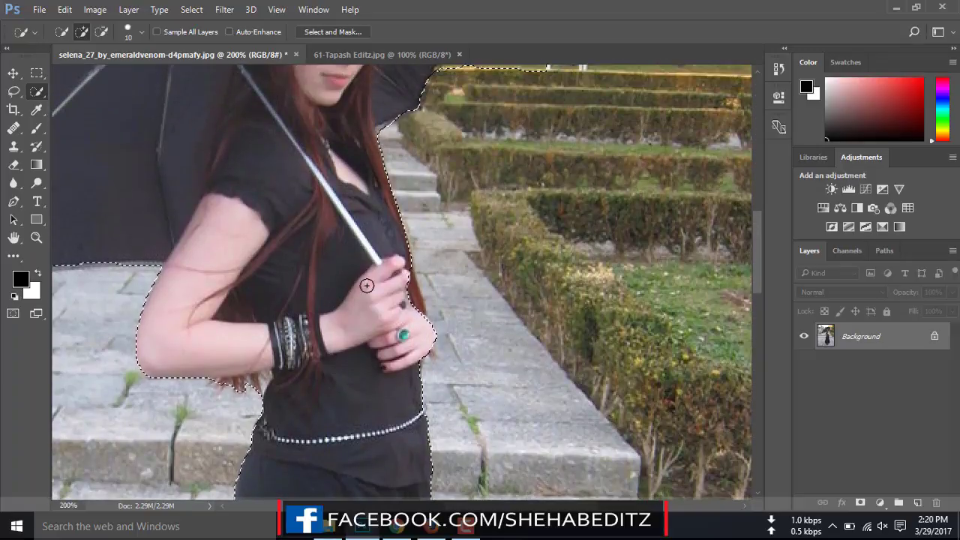
scroll(365, 281, up, 1)
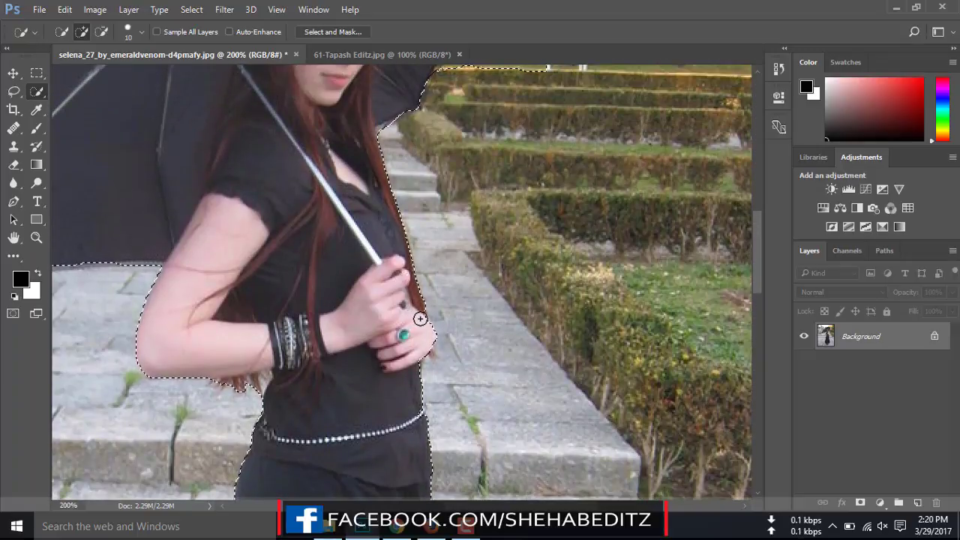
scroll(391, 309, up, 3)
scroll(391, 309, up, 1)
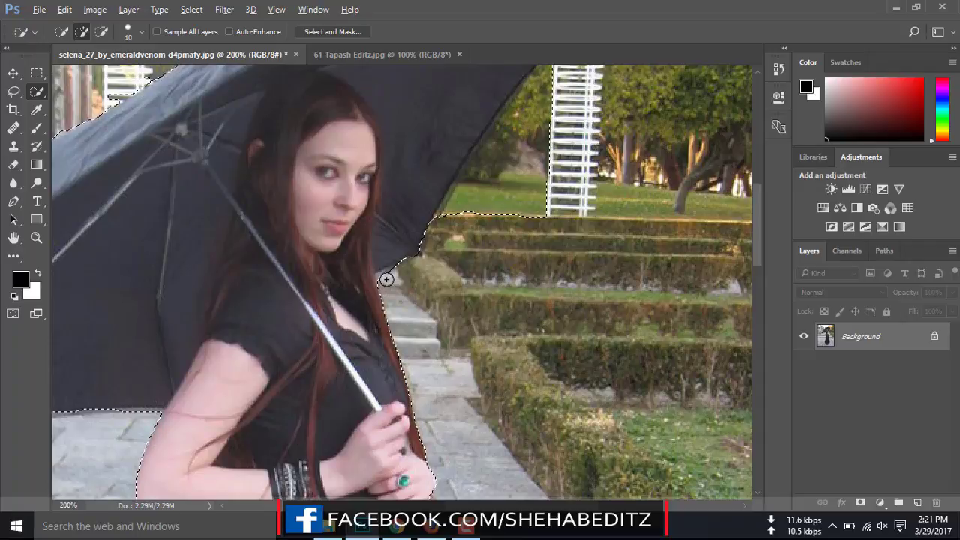
drag(387, 277, 411, 287)
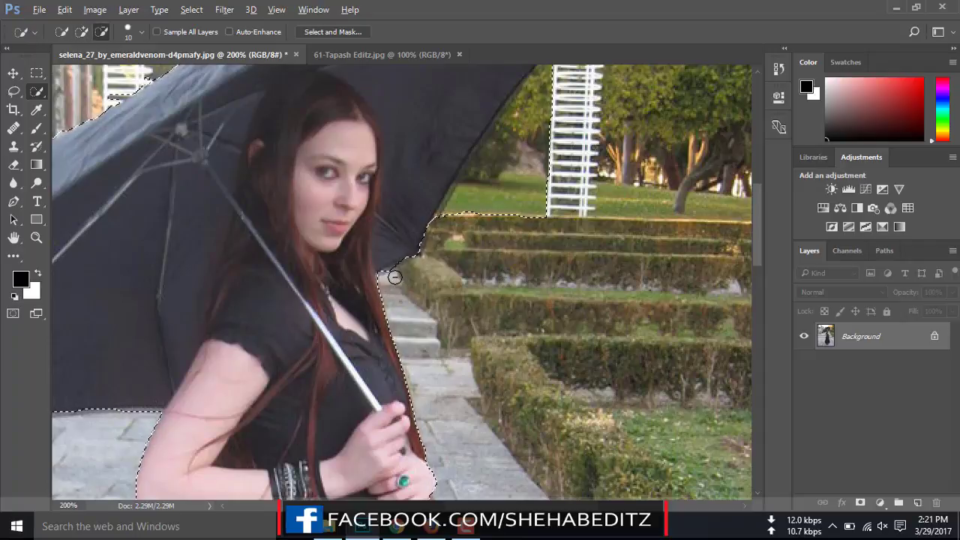
scroll(500, 215, up, 3)
scroll(499, 214, right, 3)
scroll(500, 214, up, 1)
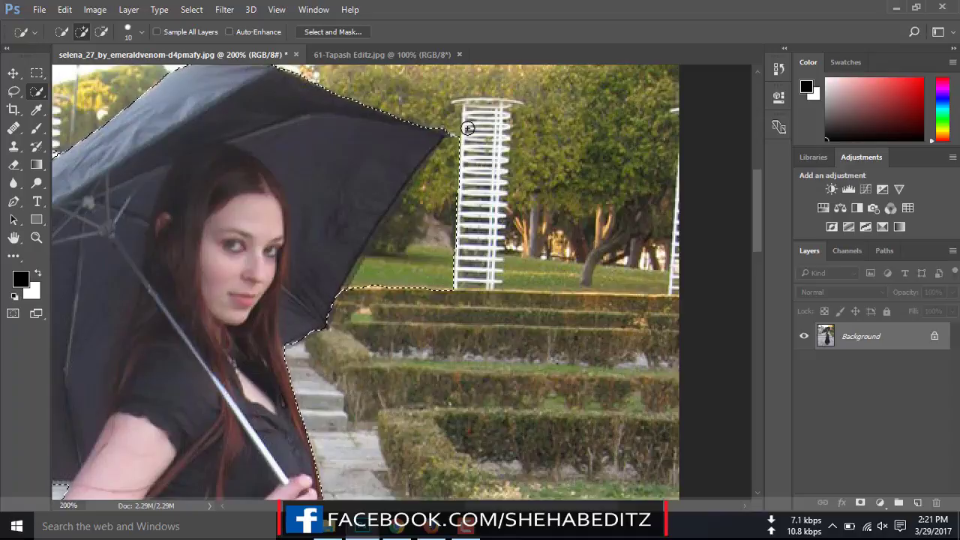
- Subtract the tower gap and white building beside the umbrella, then fit the image to the window
click(102, 33)
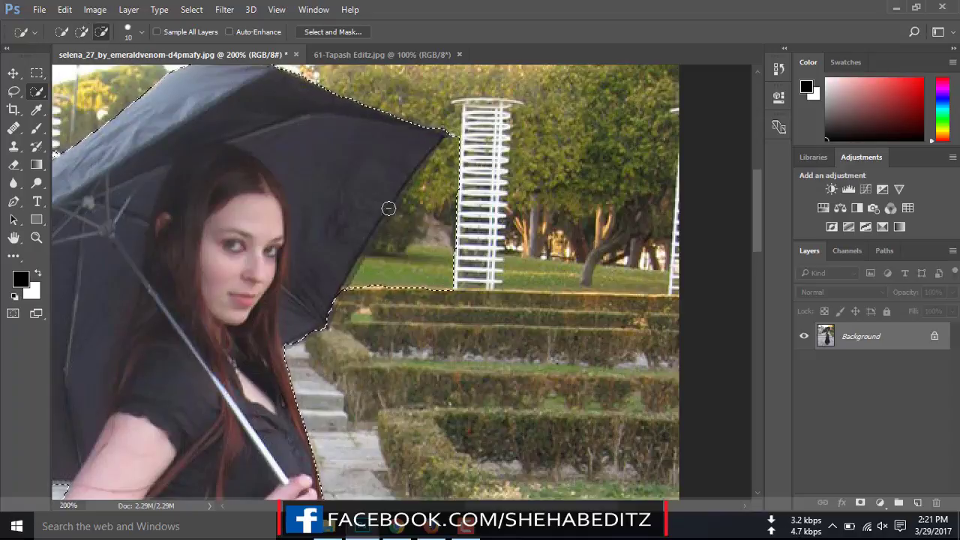
mouse_move(438, 180)
mouse_down()
mouse_move(459, 144)
mouse_move(418, 253)
mouse_move(349, 292)
mouse_up()
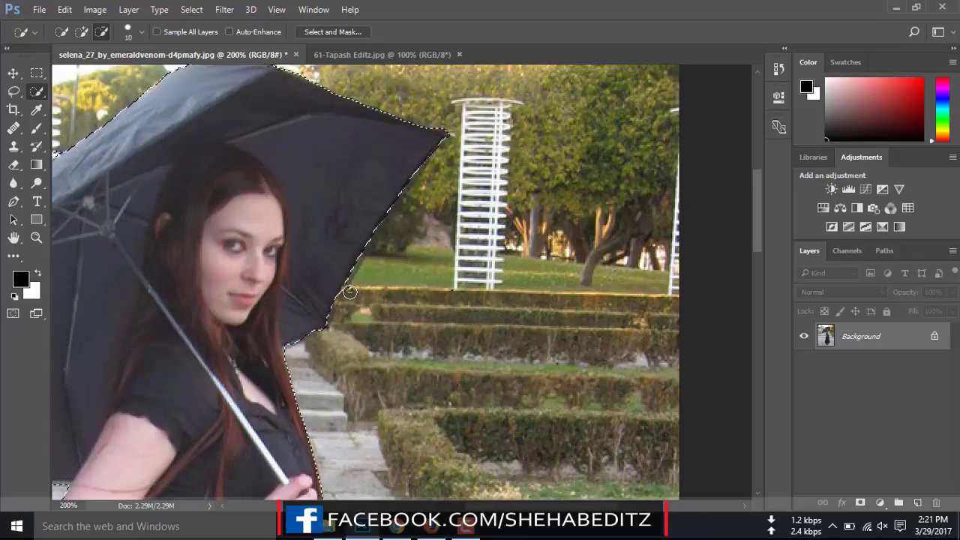
mouse_move(355, 202)
mouse_down()
mouse_move(355, 257)
mouse_move(610, 224)
mouse_up()
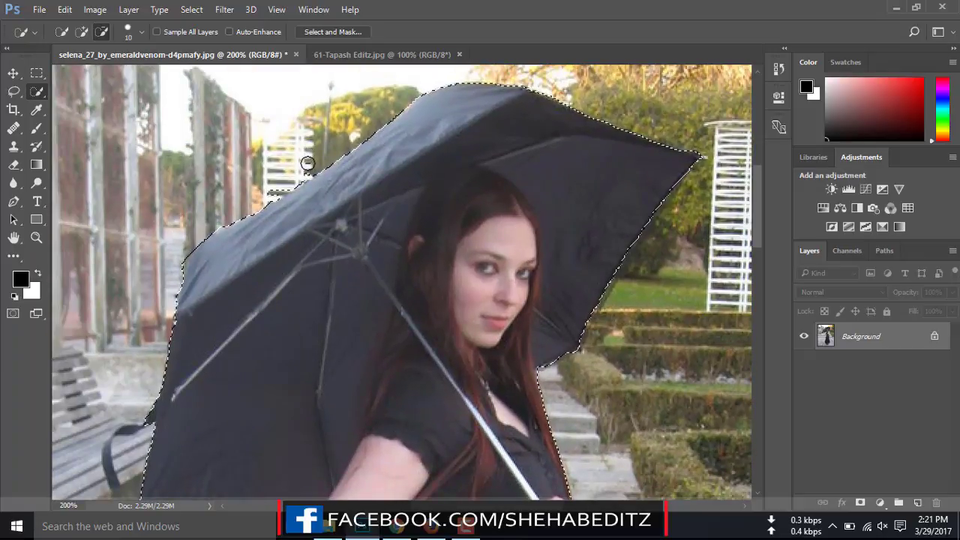
drag(307, 163, 270, 198)
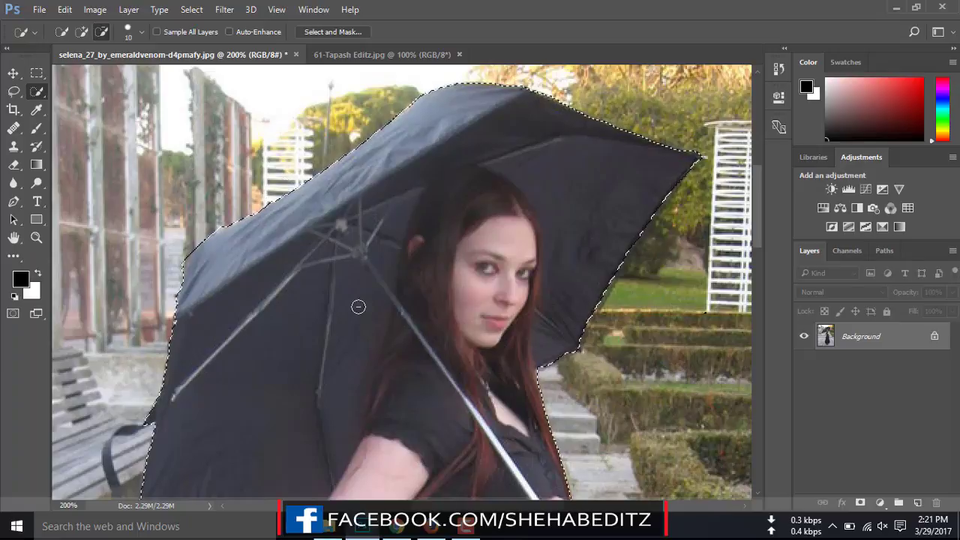
drag(358, 306, 433, 163)
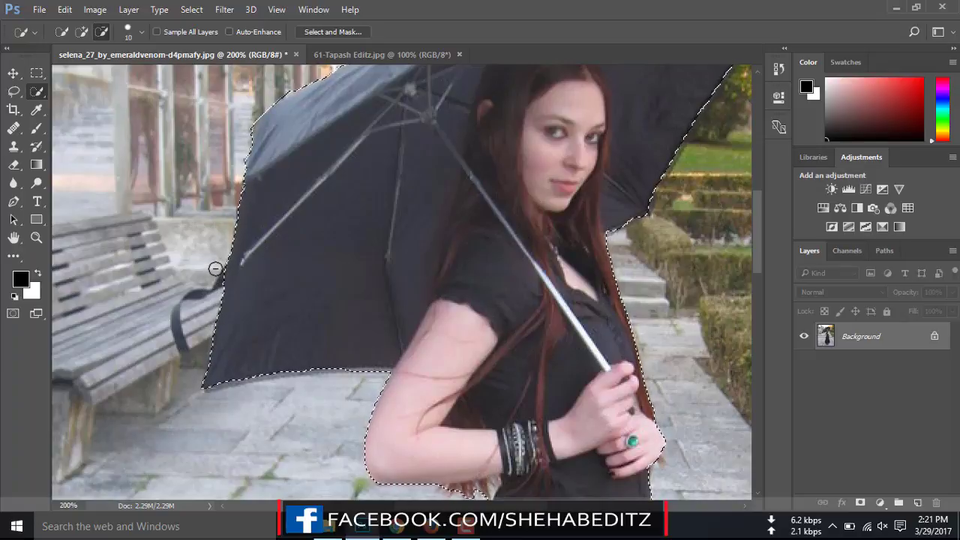
scroll(215, 270, down, 3)
scroll(296, 328, down, 3)
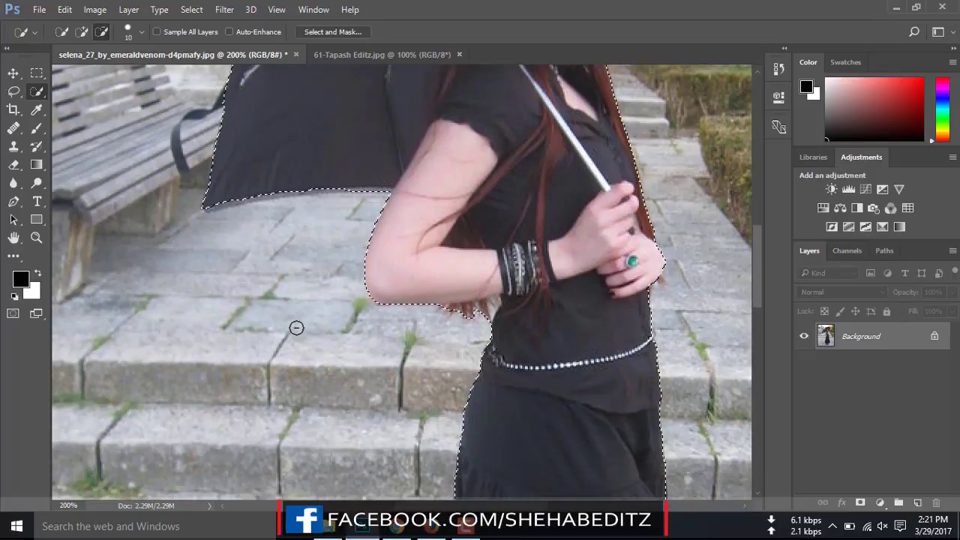
scroll(297, 326, down, 1)
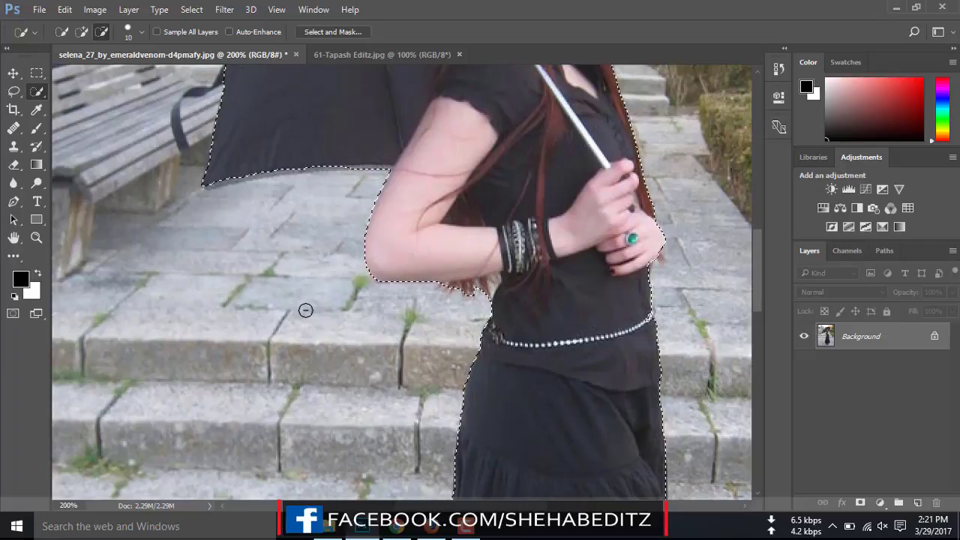
key(ctrl+0)
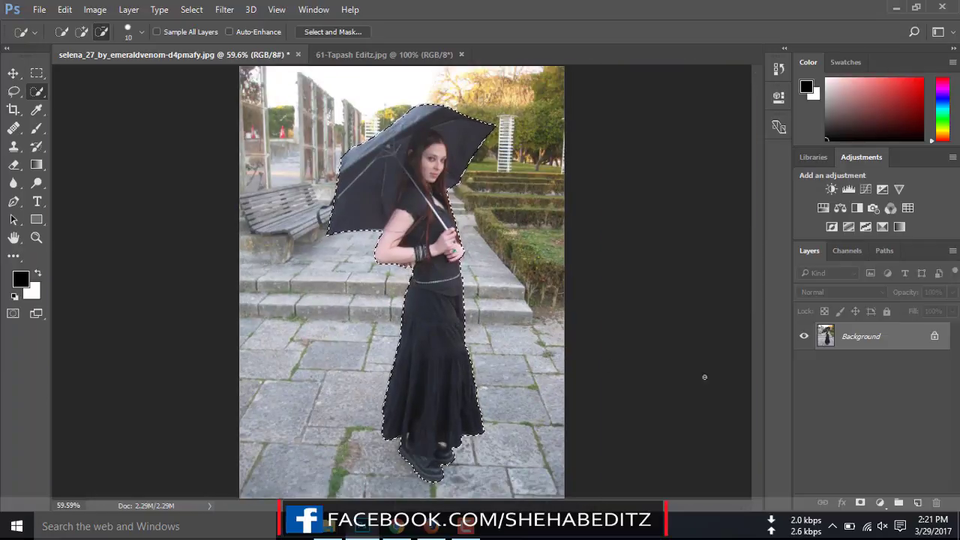
- Mask the woman from the selection, duplicate that layer, and delete Layer 0's mask
click(861, 502)
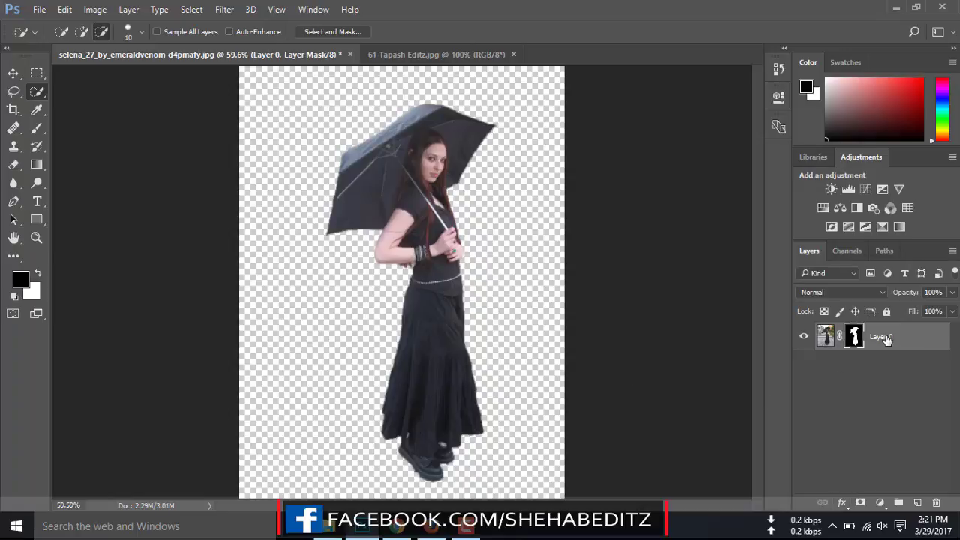
drag(887, 339, 917, 501)
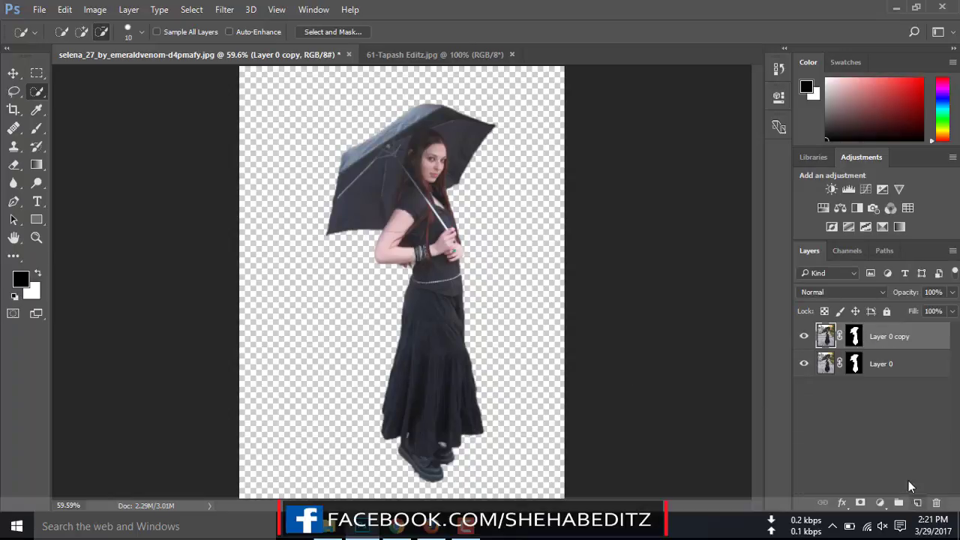
click(856, 363)
right_click(854, 363)
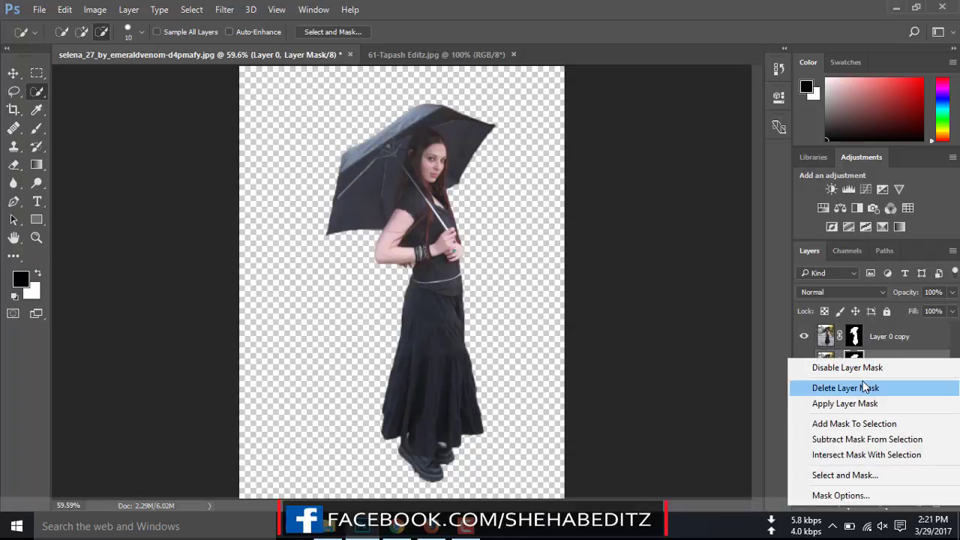
click(865, 387)
- Select Layer 0 and bring up the 61-Tapash Editz.jpg city street image
click(822, 399)
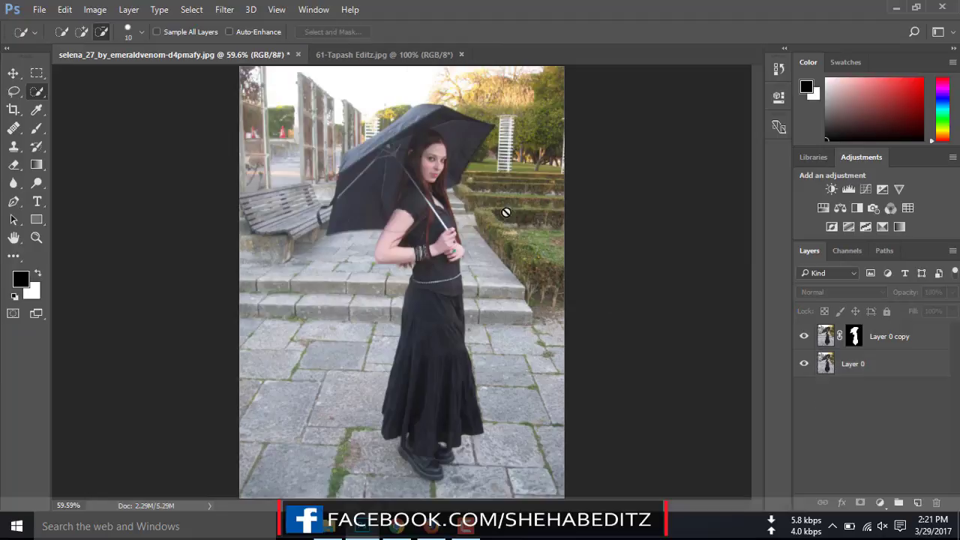
click(878, 368)
click(390, 55)
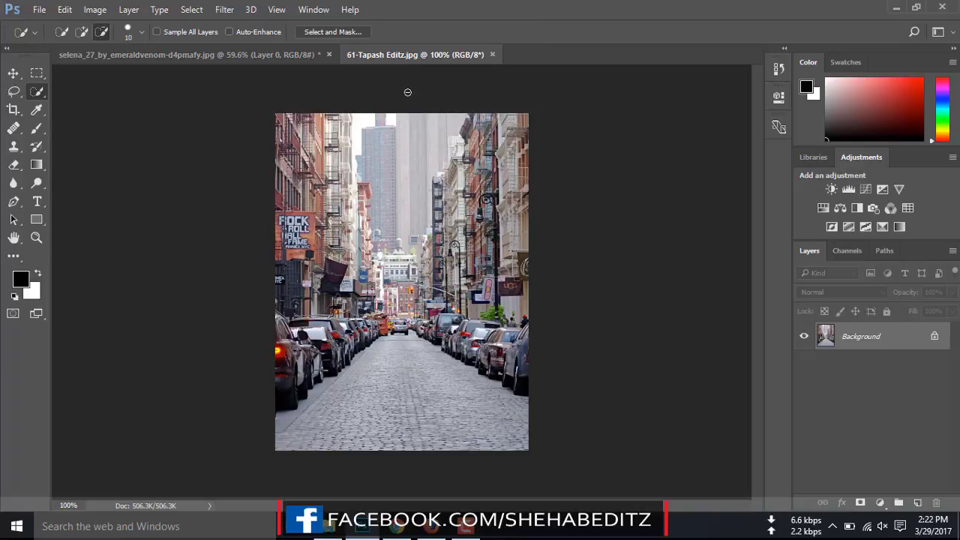
- Drag the city street photo into the woman's document as a new layer
click(12, 74)
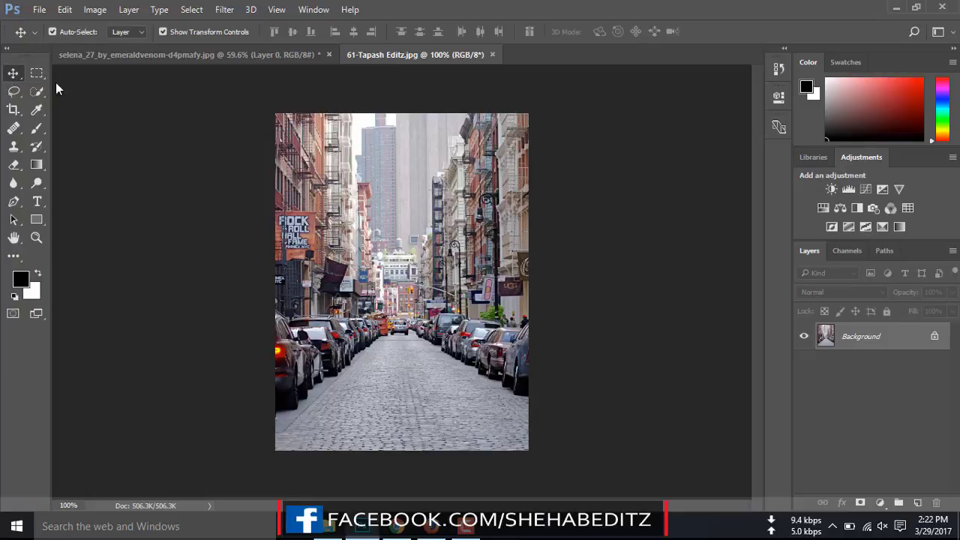
drag(379, 235, 273, 60)
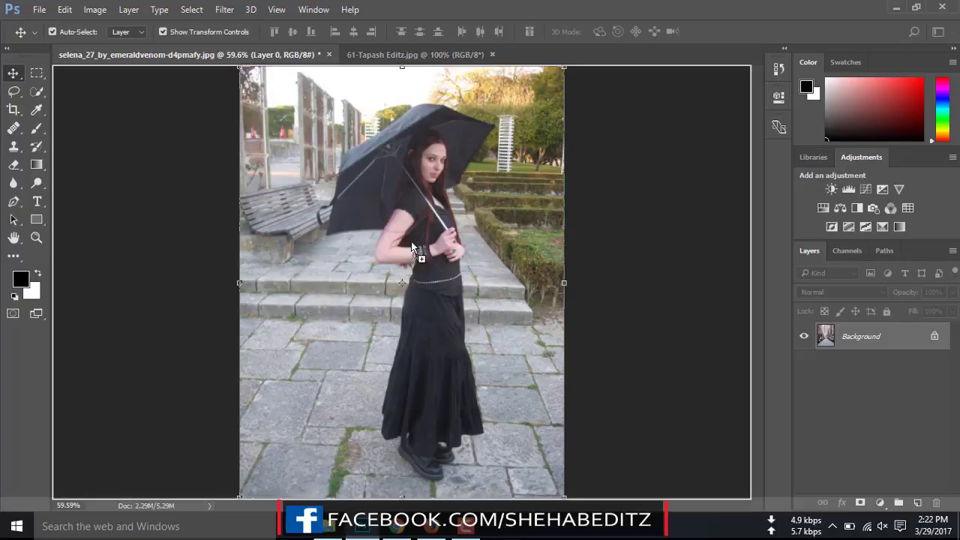
mouse_move(272, 59)
mouse_down()
mouse_move(447, 355)
mouse_move(400, 238)
mouse_up()
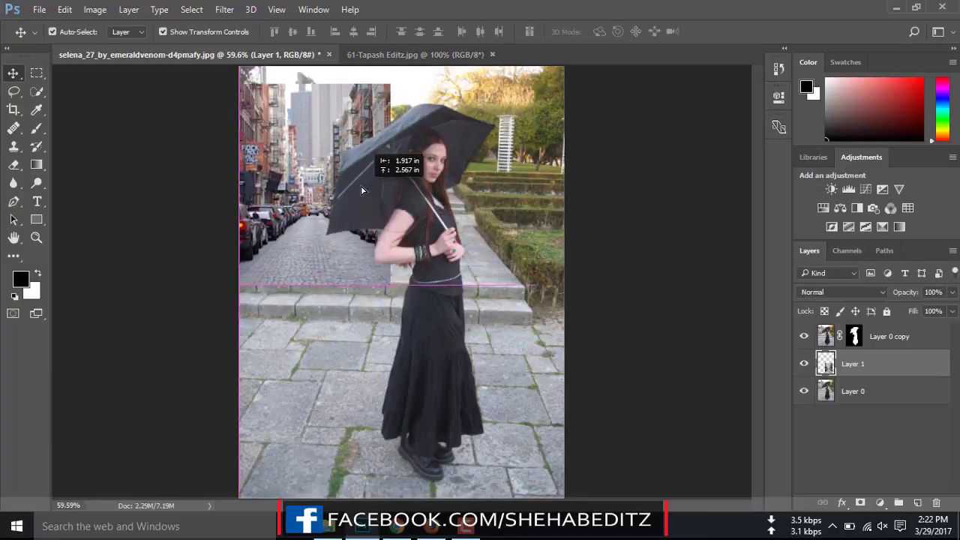
drag(400, 238, 361, 172)
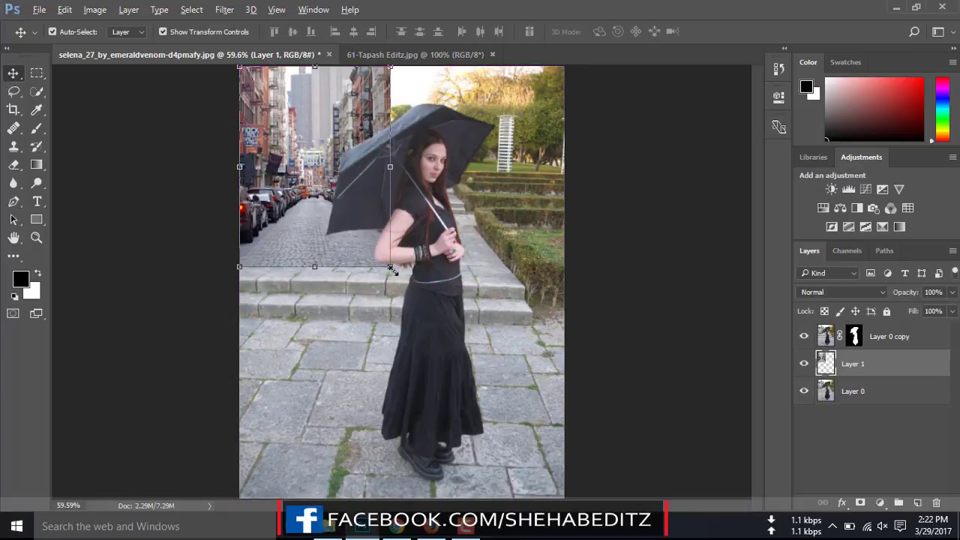
drag(390, 267, 479, 393)
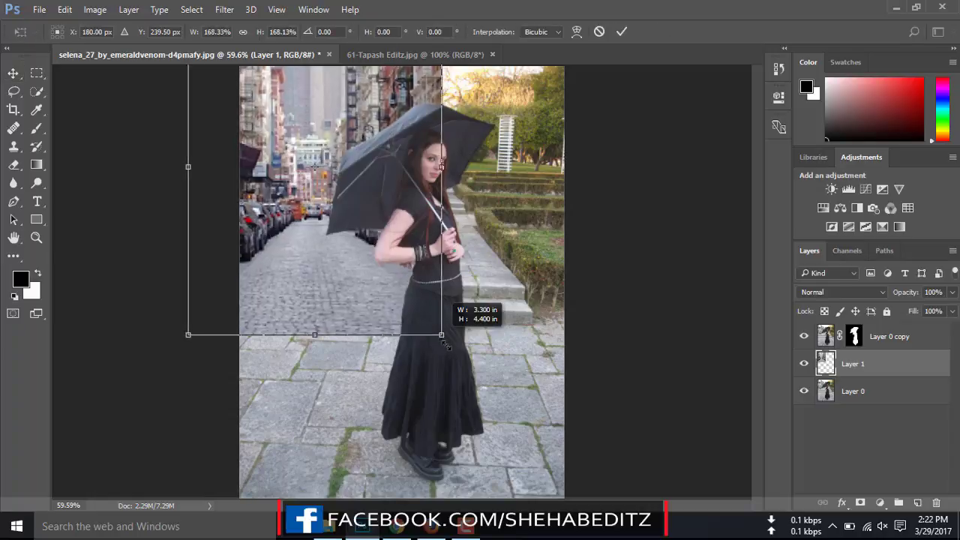
drag(353, 260, 441, 346)
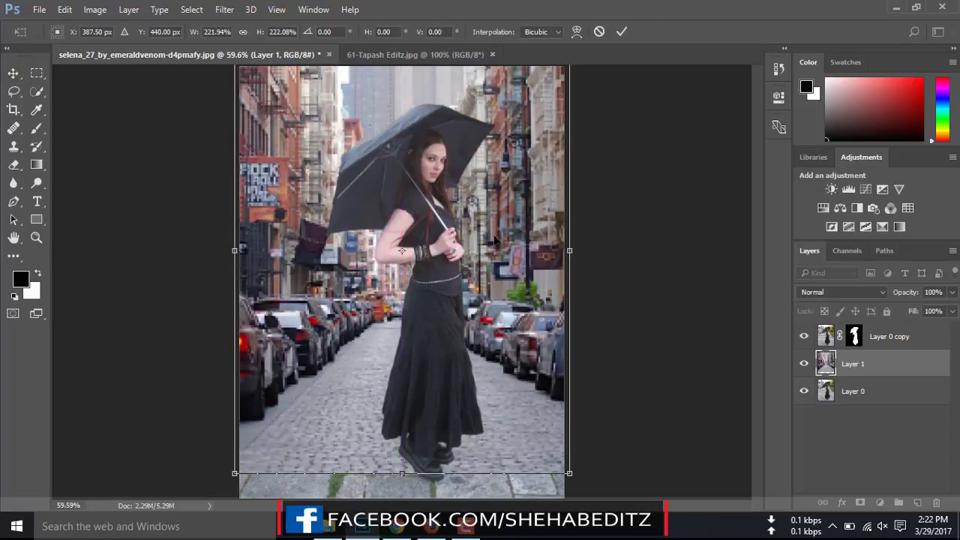
click(601, 35)
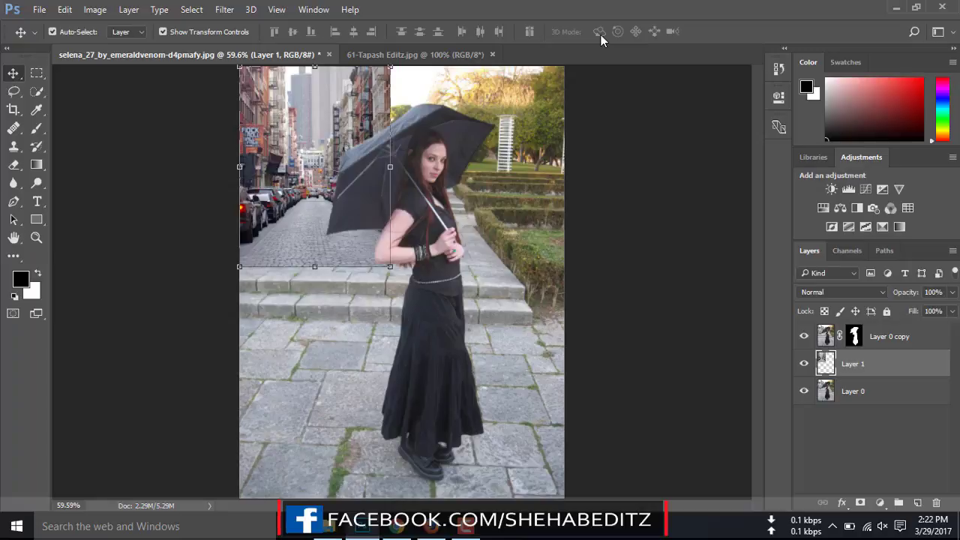
- Convert Layer 1 to a Smart Object and scale it to 215% to fill the canvas
right_click(861, 364)
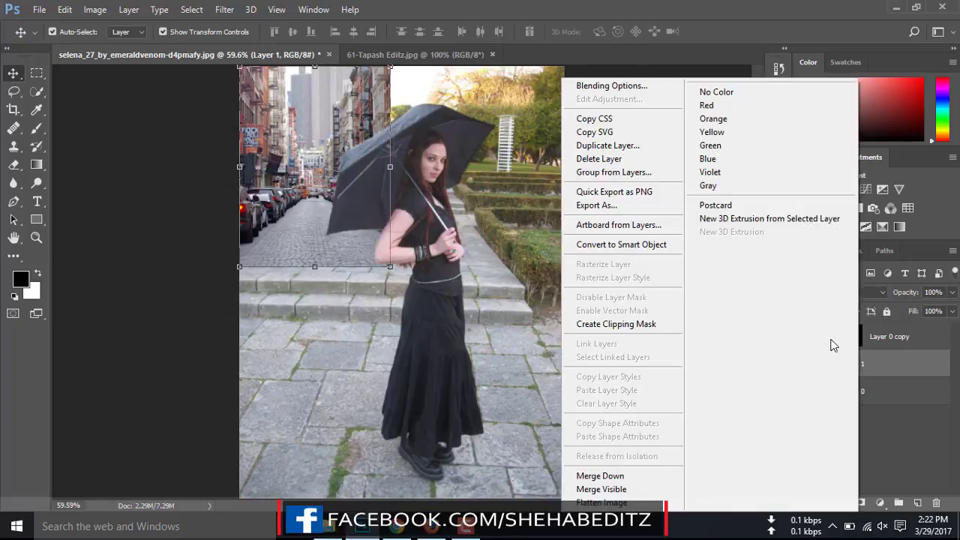
click(642, 246)
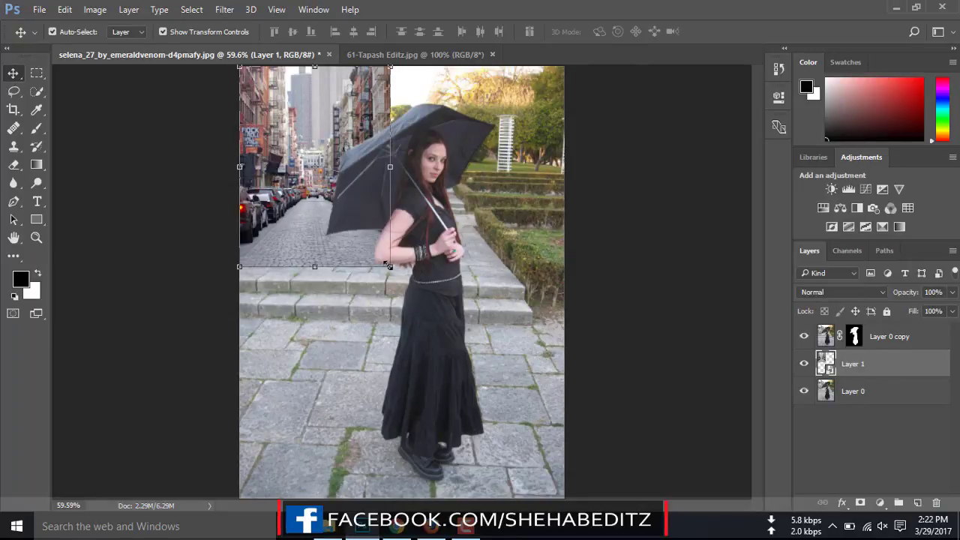
drag(390, 266, 470, 372)
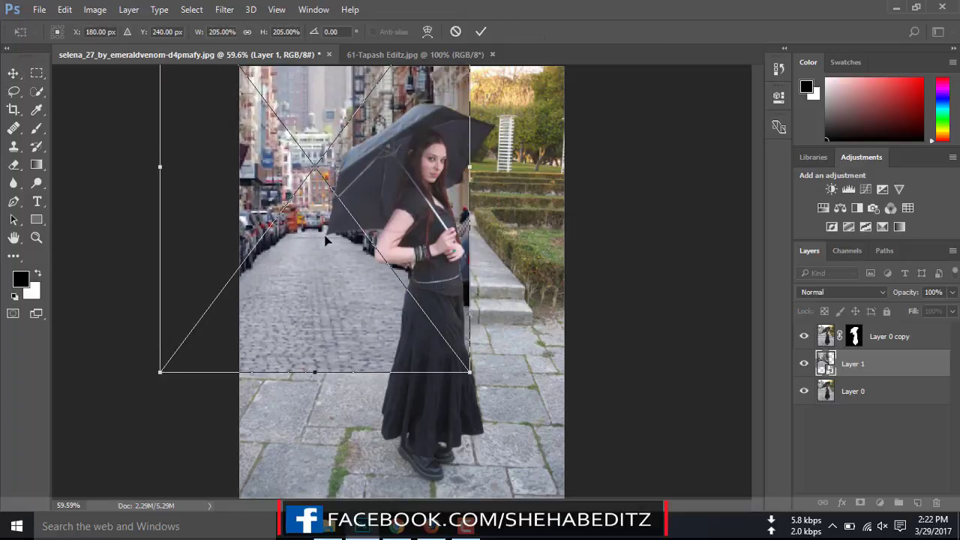
mouse_move(327, 240)
mouse_down()
mouse_move(410, 348)
mouse_move(412, 366)
mouse_move(423, 365)
mouse_up()
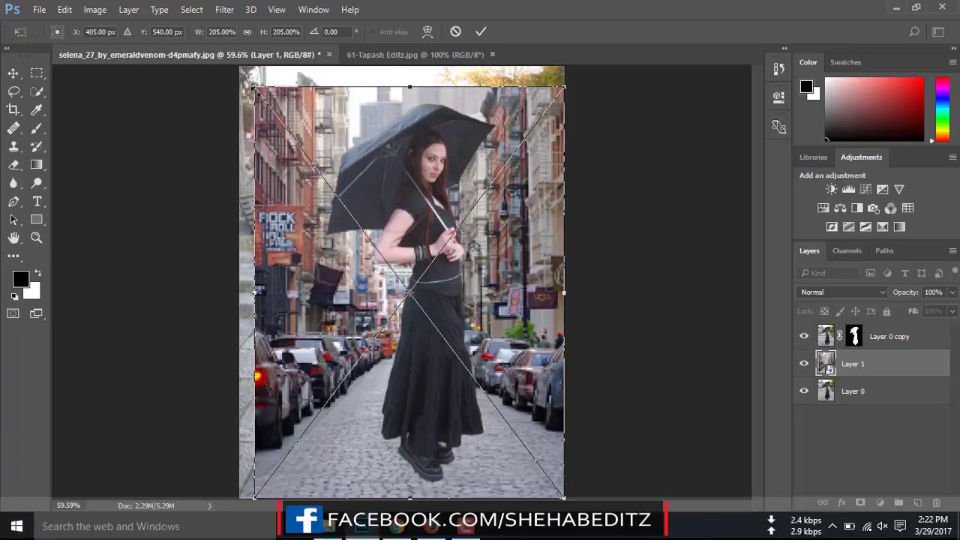
mouse_move(254, 85)
mouse_down()
mouse_move(241, 71)
mouse_move(247, 78)
mouse_up()
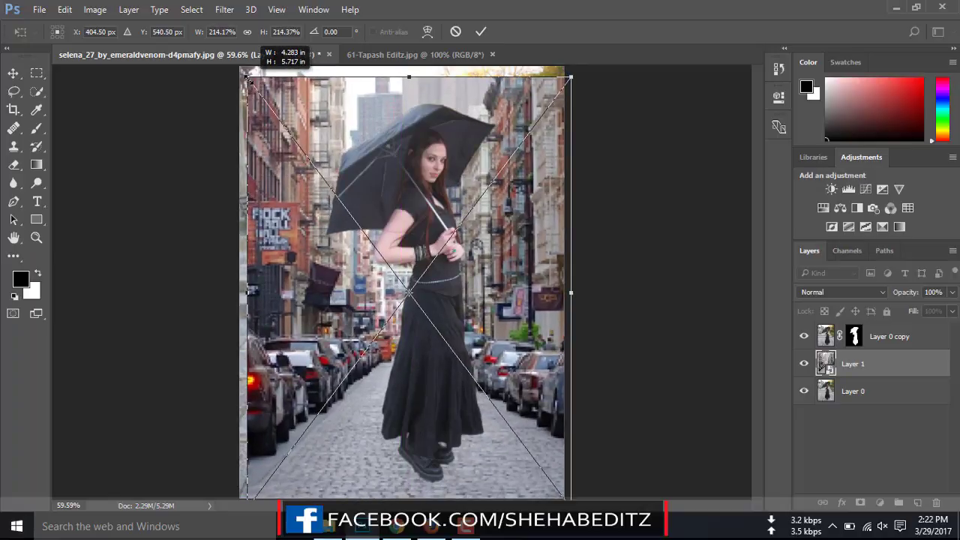
drag(300, 219, 292, 209)
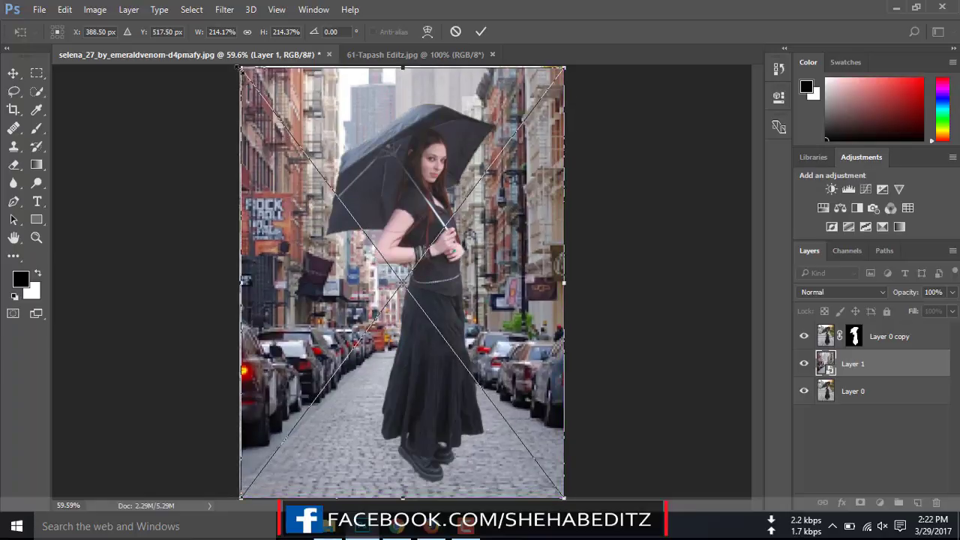
drag(241, 67, 237, 66)
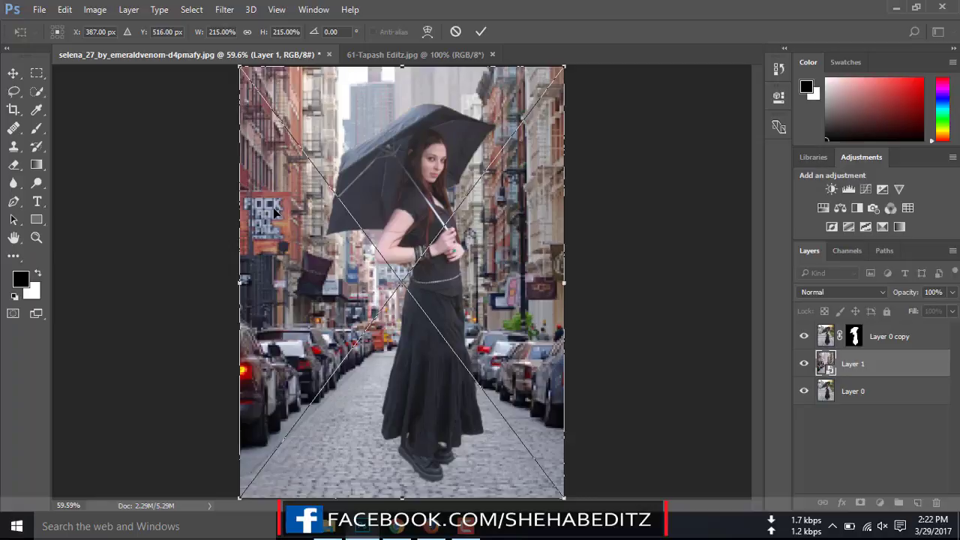
click(481, 31)
click(647, 137)
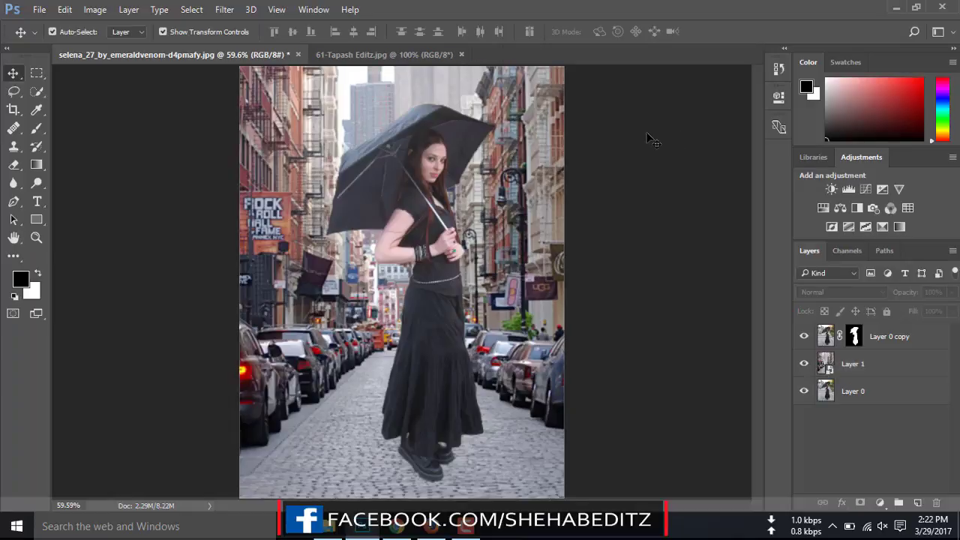
- Move Layer 0 above Layer 1 and toggle its visibility to compare with the street
click(873, 367)
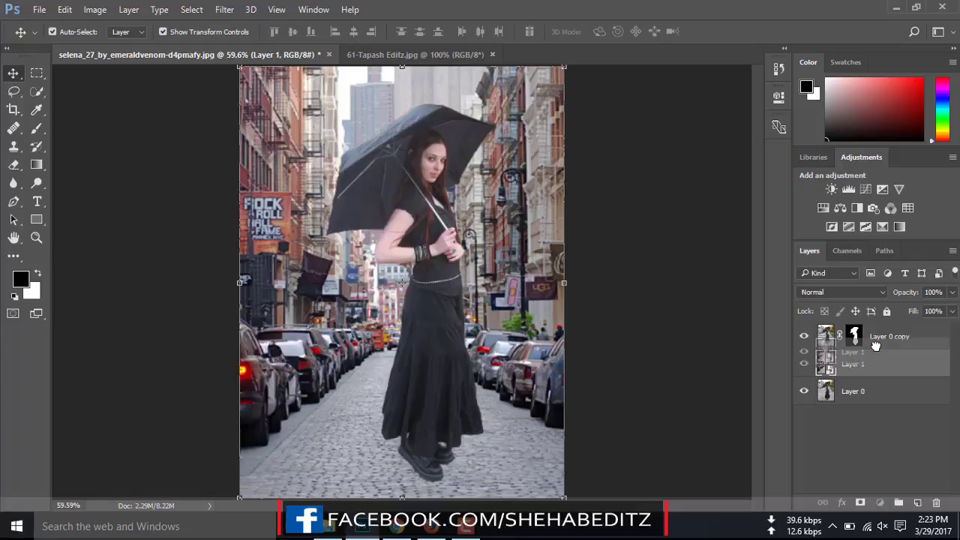
drag(866, 396, 867, 363)
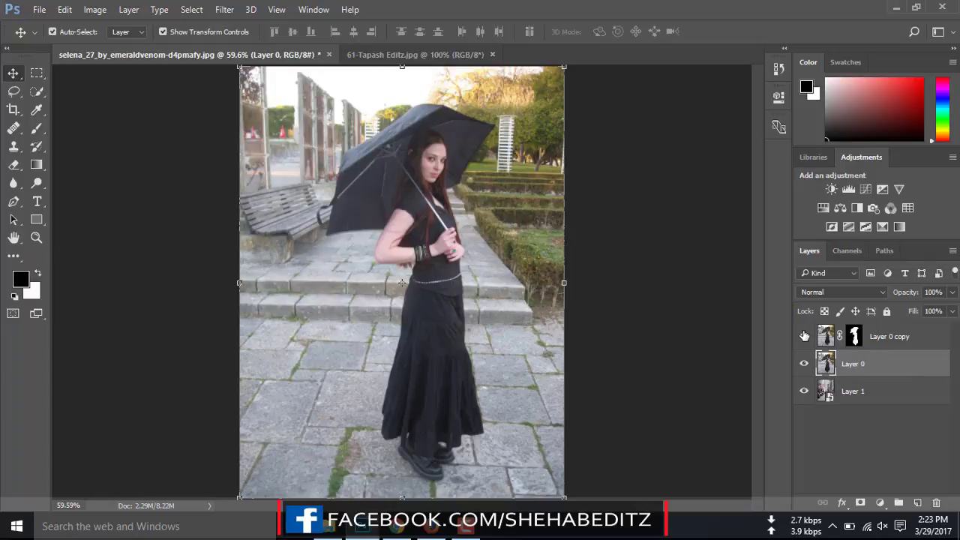
click(801, 366)
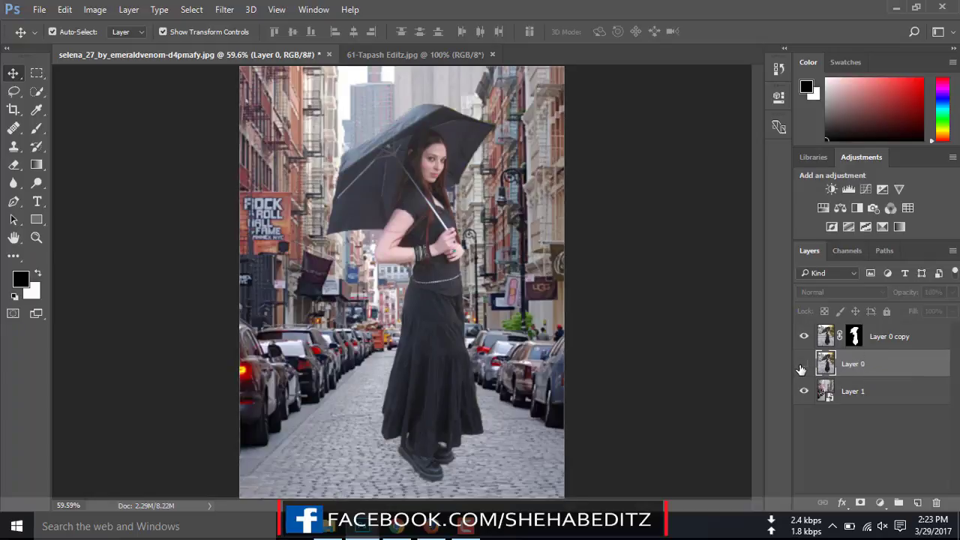
click(804, 365)
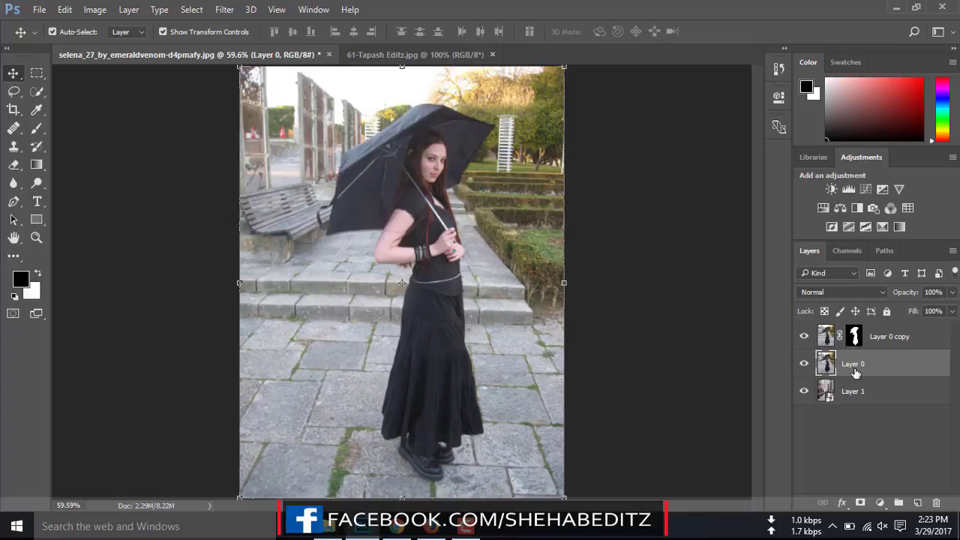
click(805, 365)
click(803, 366)
click(37, 129)
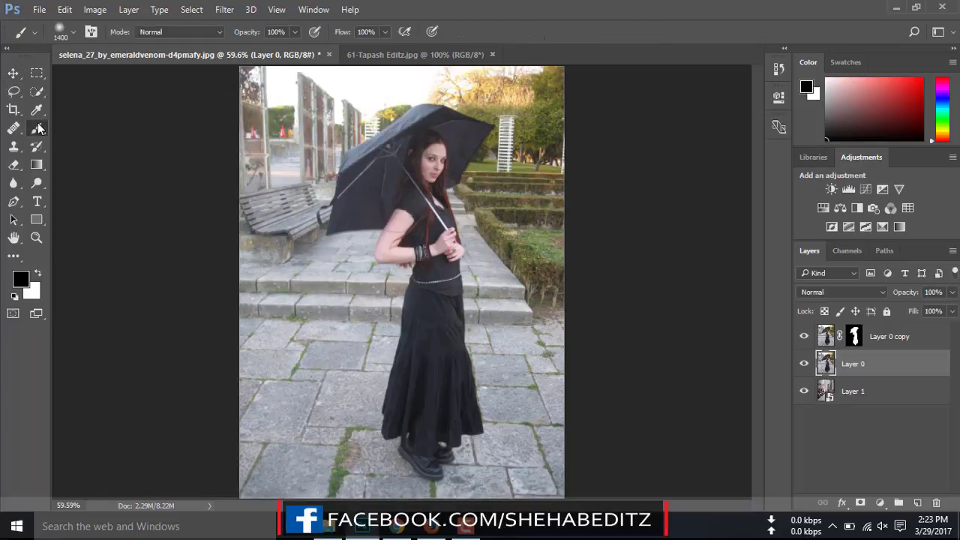
- Add a mask to Layer 0 and set up a black soft round brush, 100% opacity, size 400
click(860, 503)
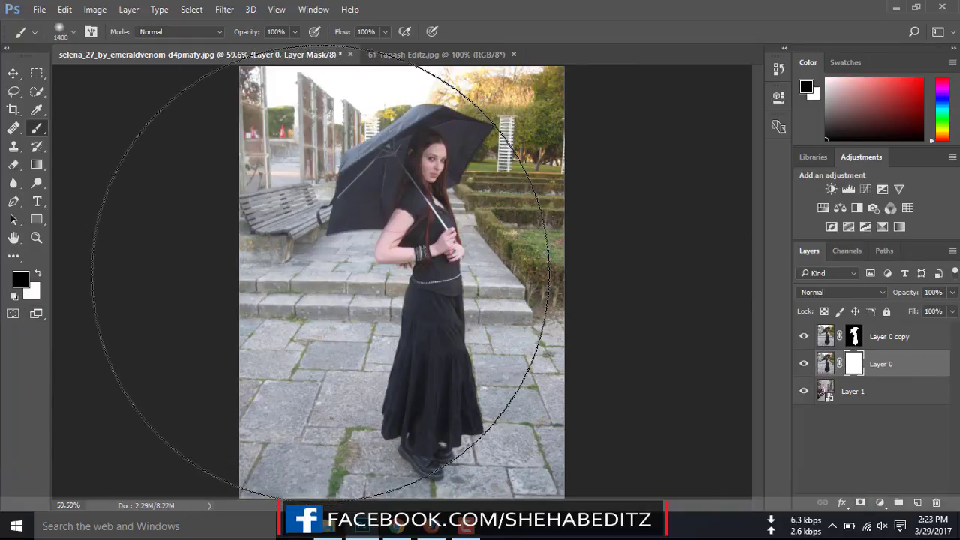
key(bracketleft)
key(bracketleft)
key(bracketleft)
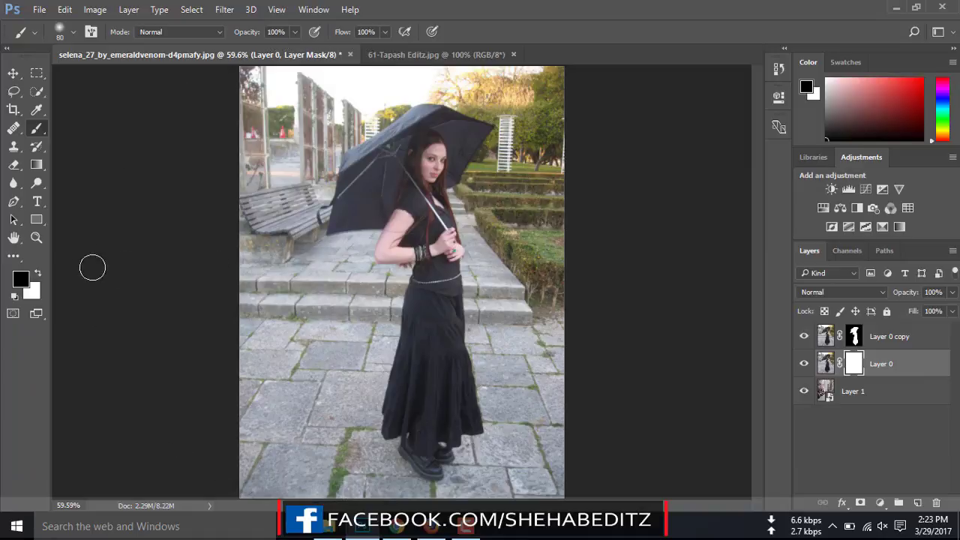
click(21, 279)
drag(637, 291, 750, 345)
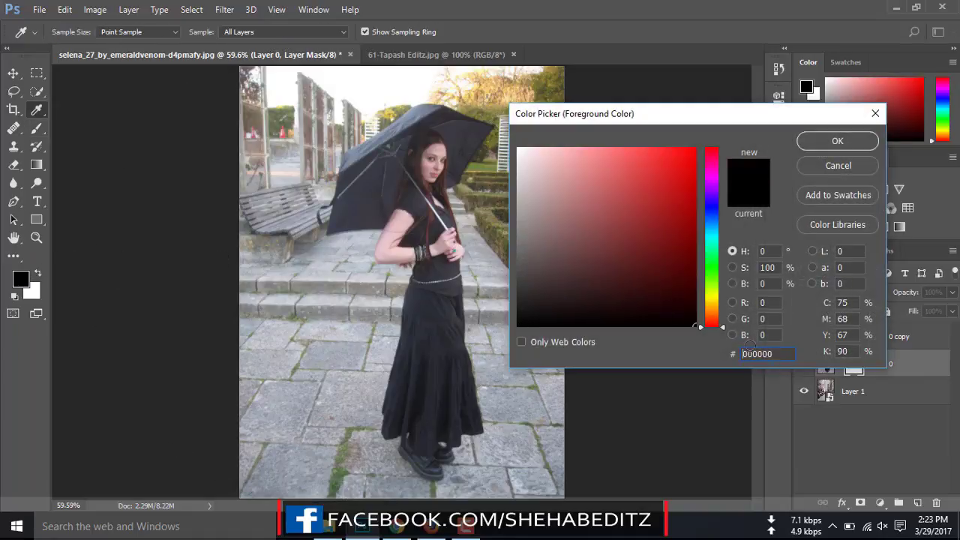
click(837, 141)
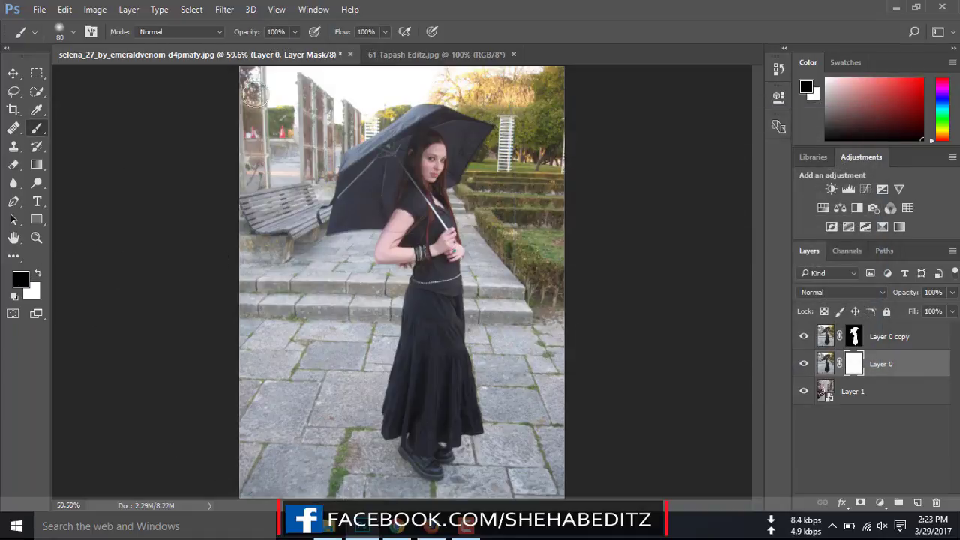
click(72, 36)
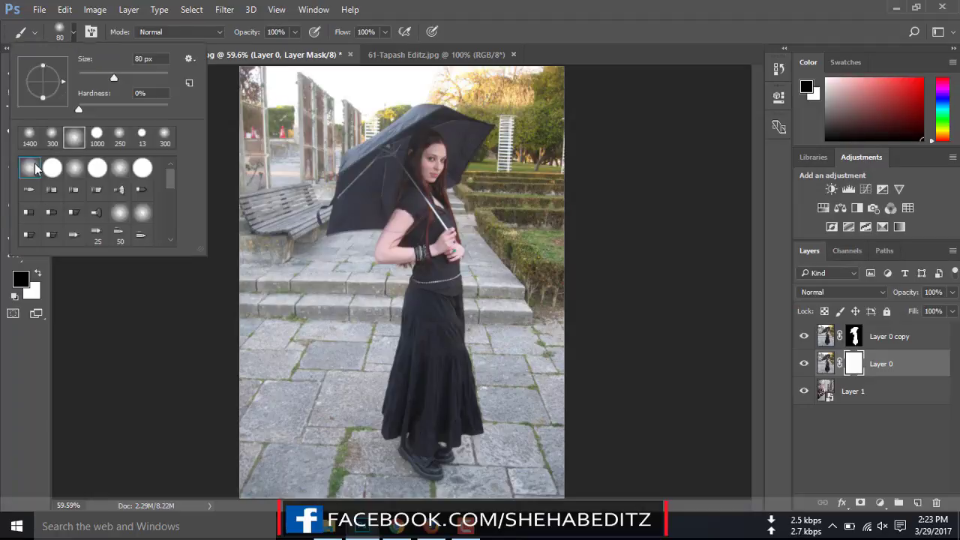
double_click(36, 168)
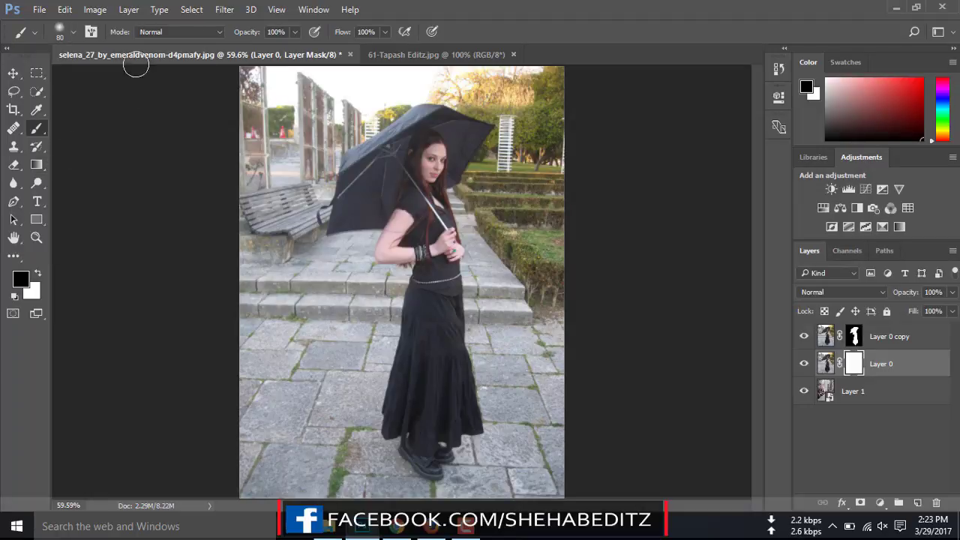
click(296, 32)
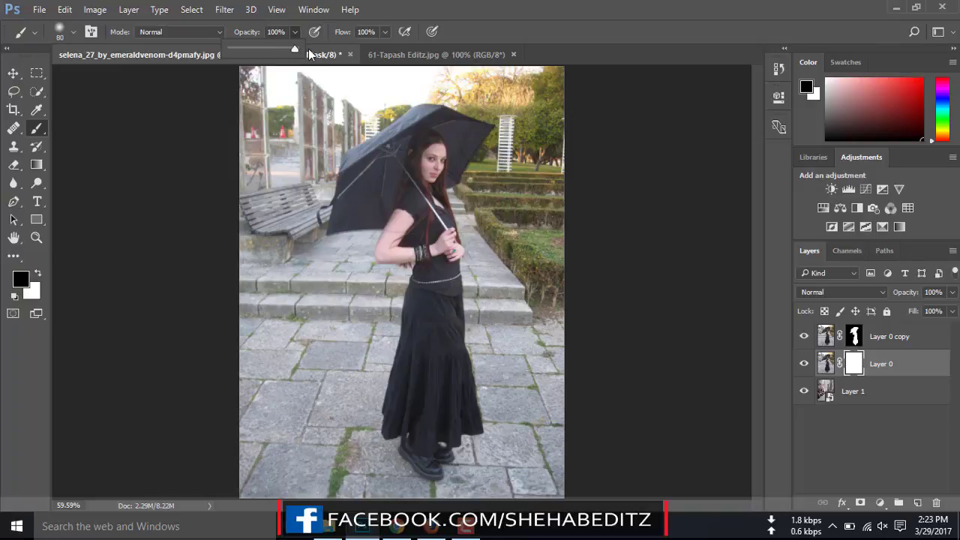
click(308, 49)
key(bracketright)
key(bracketright)
key(bracketright)
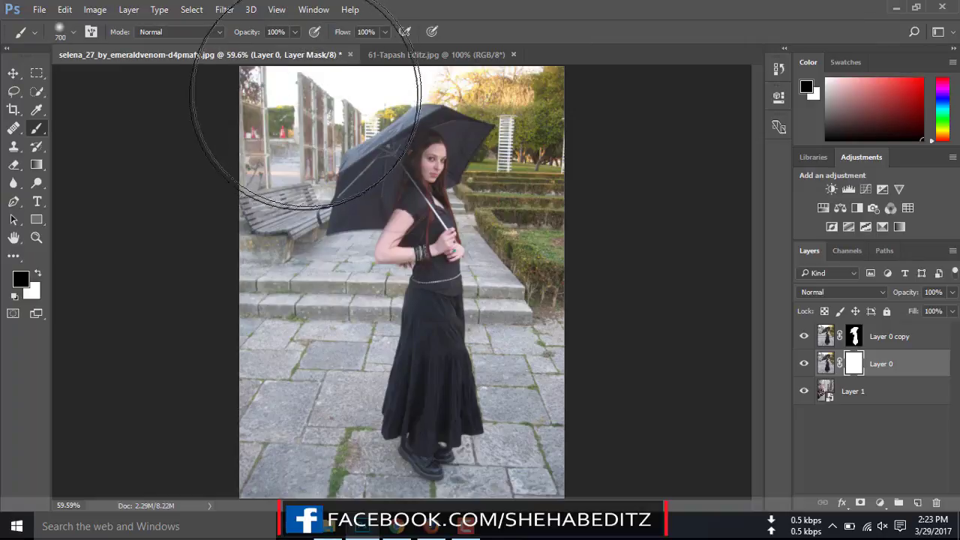
key(bracketleft)
key(bracketleft)
key(bracketleft)
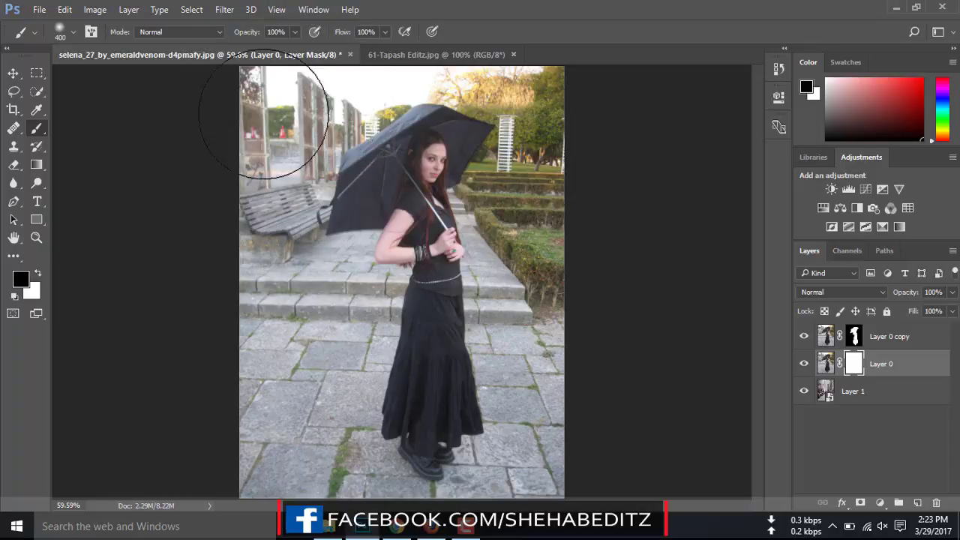
- Paint the mask to reveal the city buildings, fire escapes and parked cars behind the woman
mouse_move(263, 118)
mouse_down()
mouse_move(332, 85)
mouse_move(579, 60)
mouse_up()
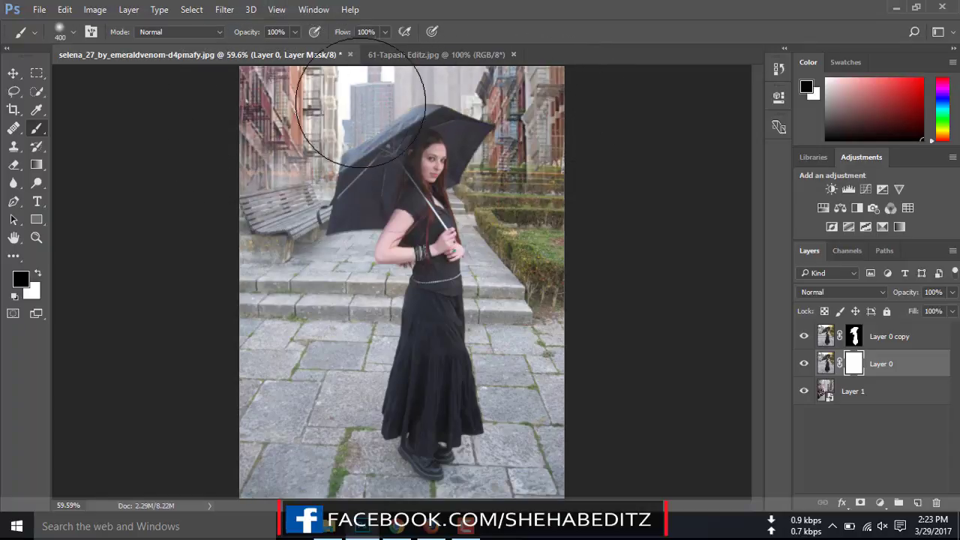
mouse_move(361, 105)
mouse_down()
mouse_move(540, 112)
mouse_move(342, 118)
mouse_move(248, 142)
mouse_move(372, 157)
mouse_move(495, 203)
mouse_move(435, 199)
mouse_move(464, 205)
mouse_move(495, 293)
mouse_move(352, 225)
mouse_move(278, 300)
mouse_move(363, 231)
mouse_move(499, 293)
mouse_move(360, 225)
mouse_move(300, 232)
mouse_move(432, 227)
mouse_move(473, 293)
mouse_move(337, 352)
mouse_move(292, 360)
mouse_move(450, 315)
mouse_move(373, 308)
mouse_move(263, 375)
mouse_move(600, 289)
mouse_move(595, 310)
mouse_up()
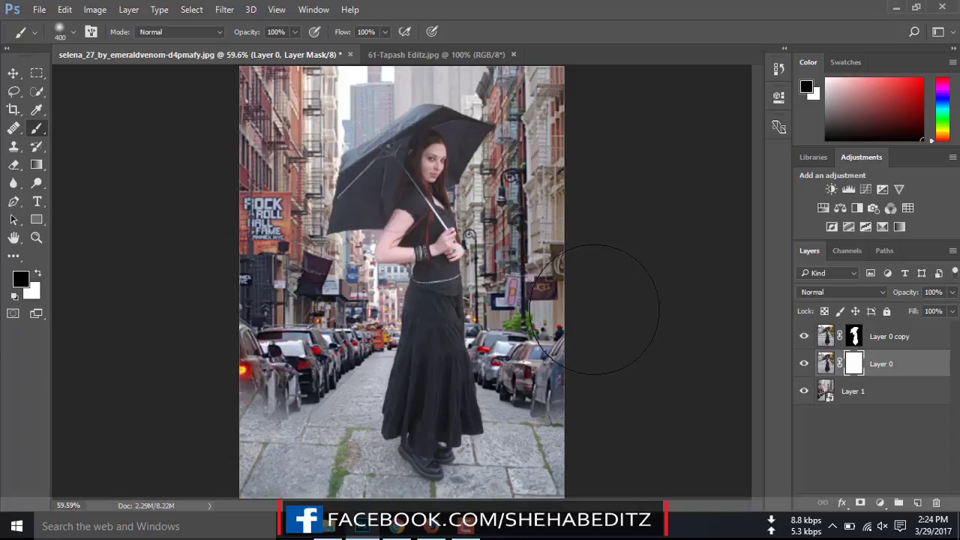
drag(235, 307, 200, 439)
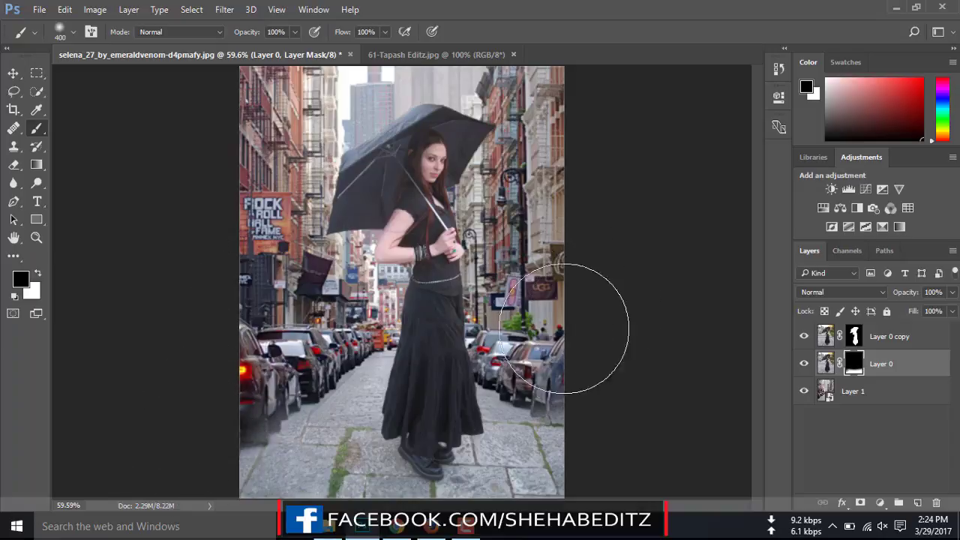
mouse_move(565, 329)
mouse_down()
mouse_move(643, 353)
mouse_move(622, 418)
mouse_move(600, 385)
mouse_up()
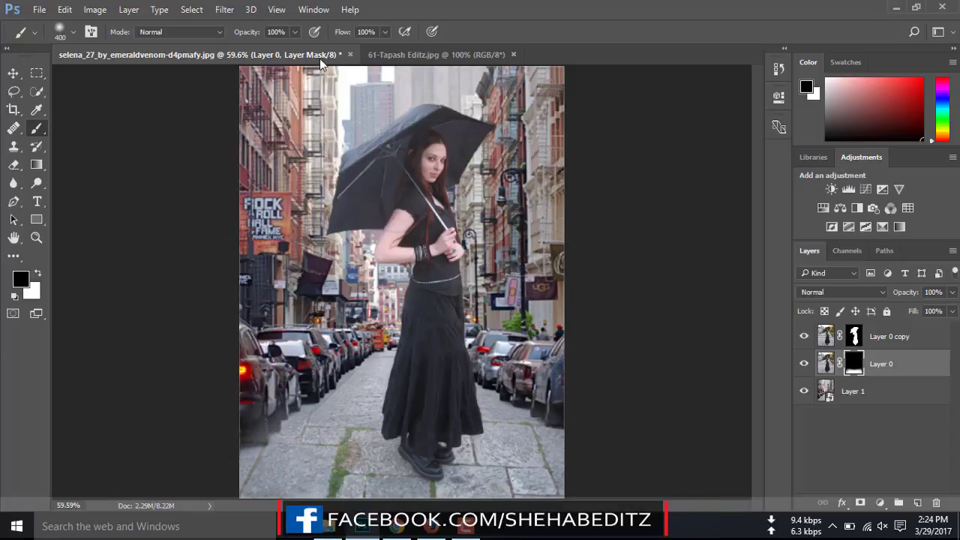
click(296, 32)
- Paint the mask around the feet at 55% opacity, size 150, blending in cobblestones; lower opacity to 27%
drag(278, 51, 266, 48)
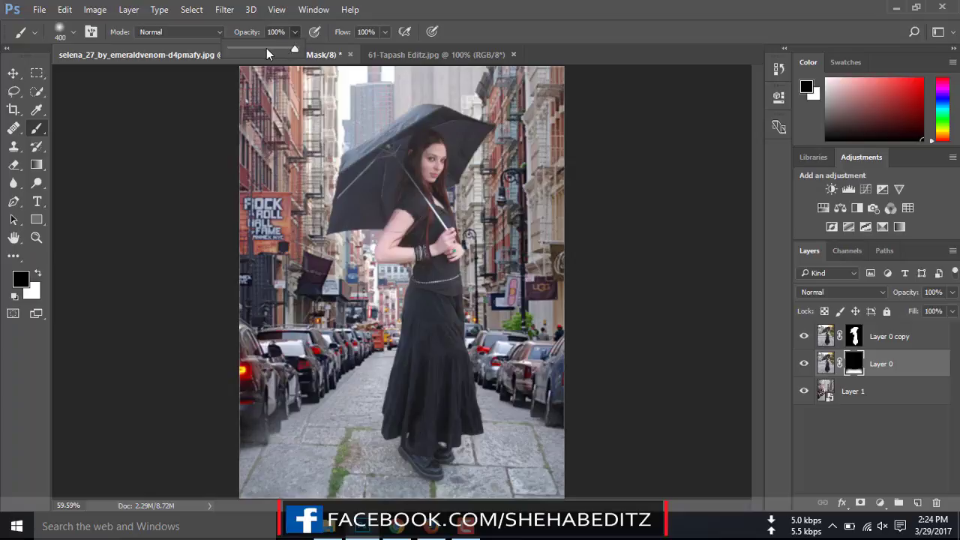
key(ctrl+1)
click(270, 244)
key(bracketleft)
key(bracketleft)
key(bracketleft)
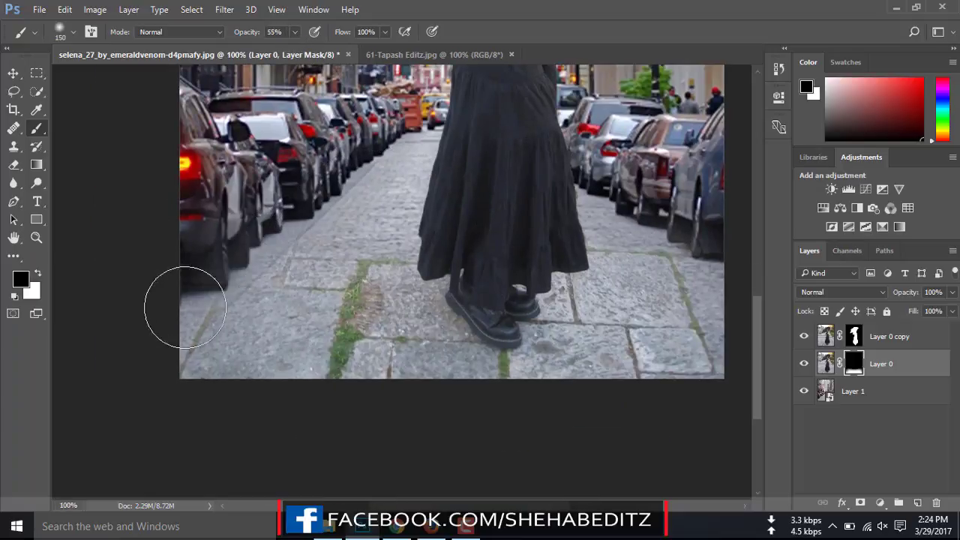
mouse_move(185, 307)
mouse_down()
mouse_move(204, 361)
mouse_move(278, 382)
mouse_move(622, 247)
mouse_move(697, 403)
mouse_up()
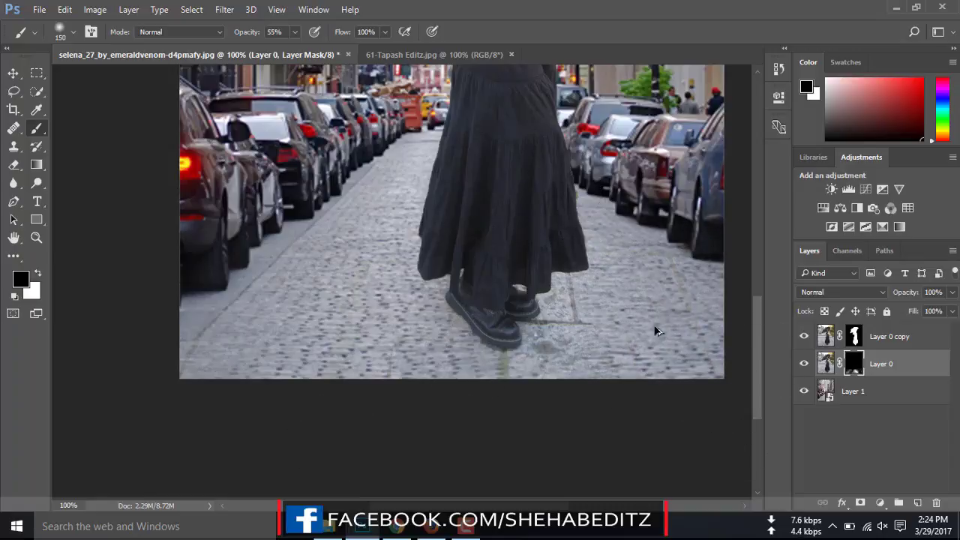
drag(648, 360, 451, 398)
key(bracketleft)
key(bracketleft)
key(bracketleft)
click(296, 32)
drag(296, 31, 275, 48)
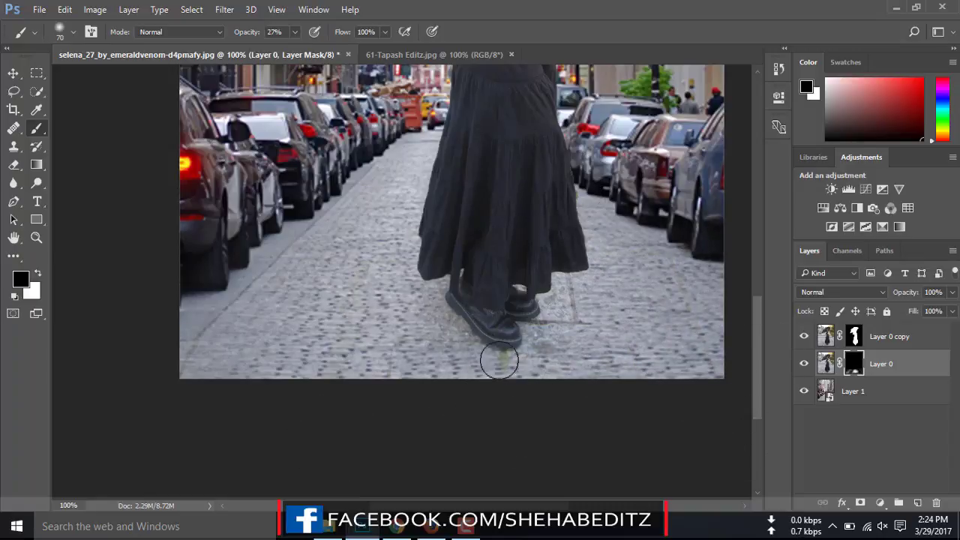
scroll(596, 332, up, 3)
key(ctrl+0)
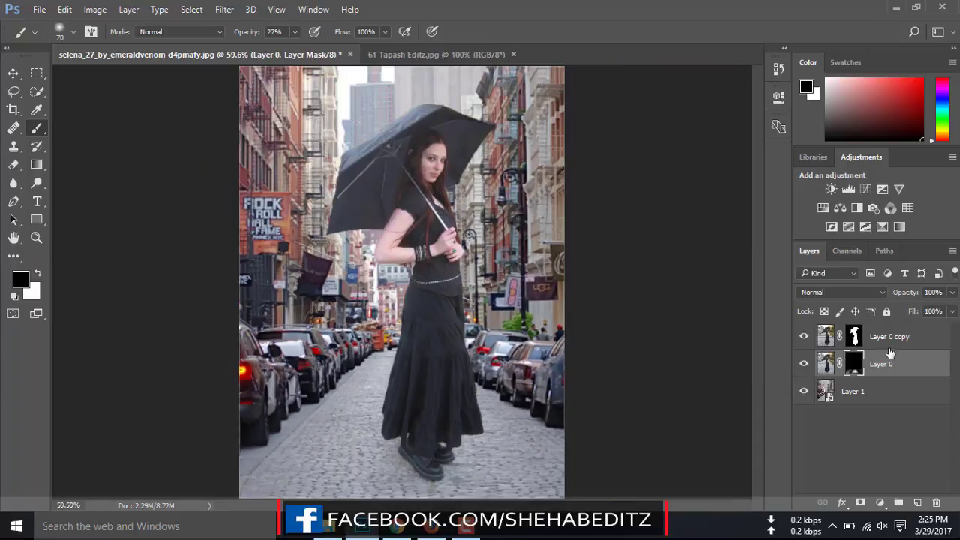
click(856, 337)
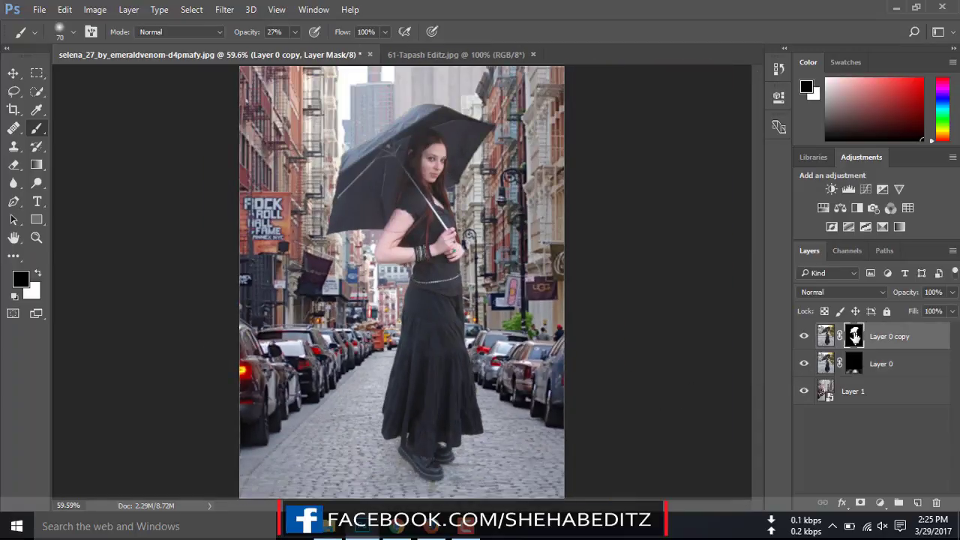
- In Select and Mask, give the Layer 0 copy mask Smooth 21 and Feather 0.3 px
right_click(856, 337)
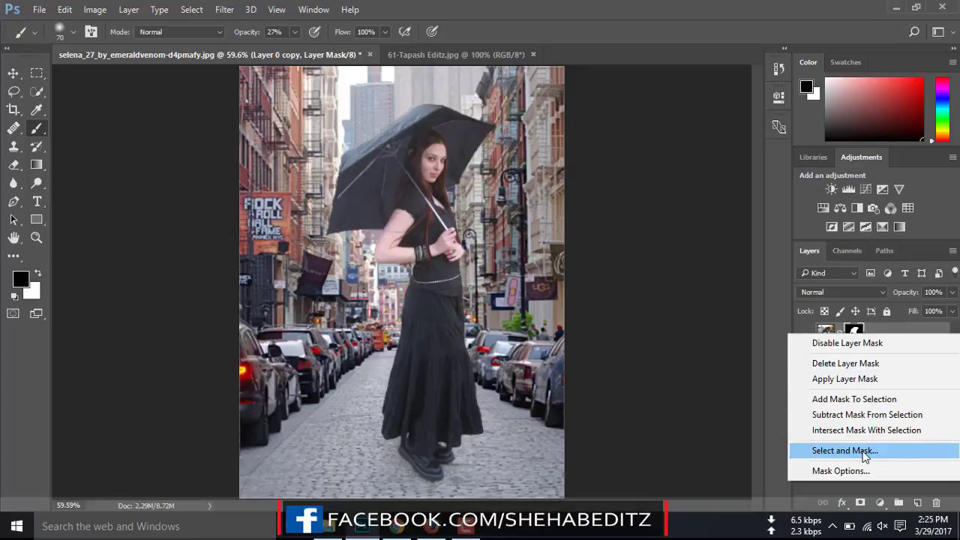
click(841, 451)
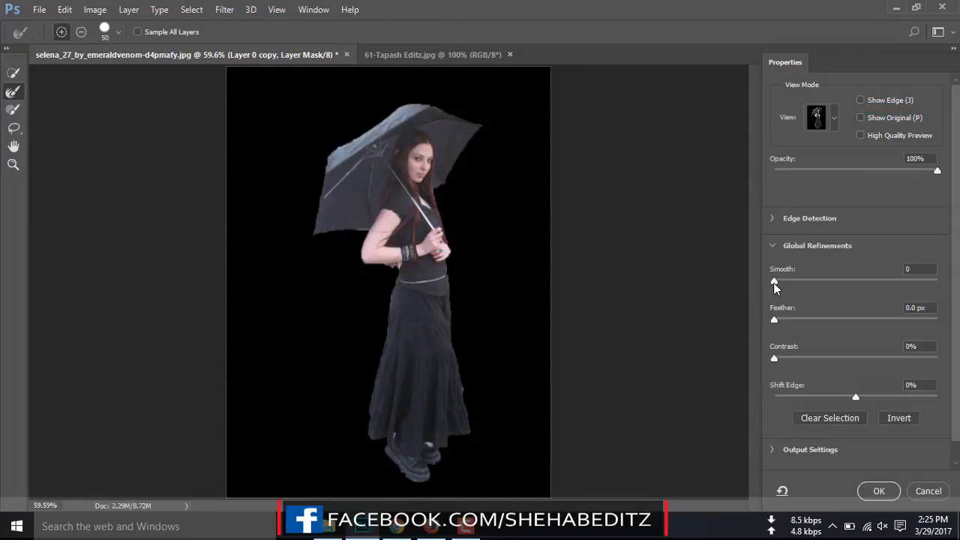
drag(773, 283, 804, 280)
key(ctrl+plus)
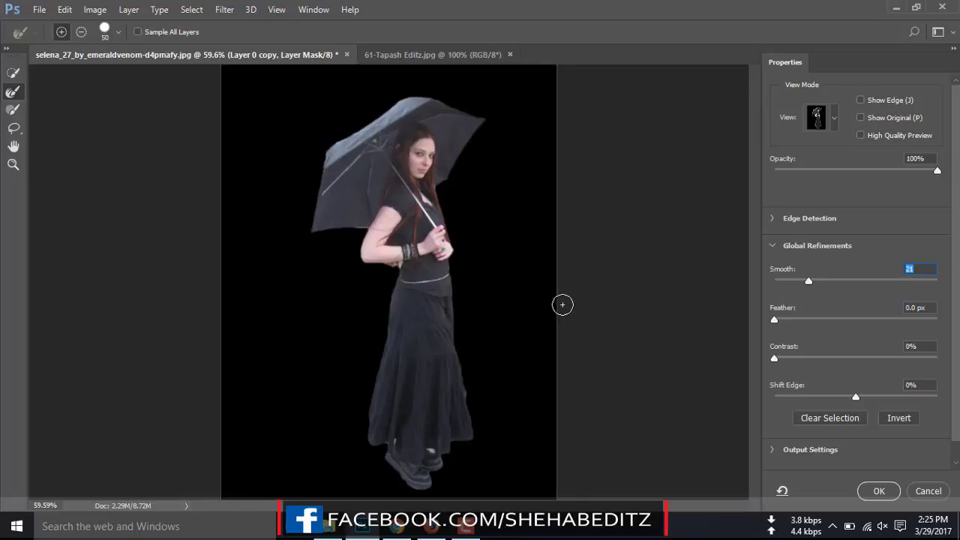
key(ctrl+plus)
key(ctrl+plus)
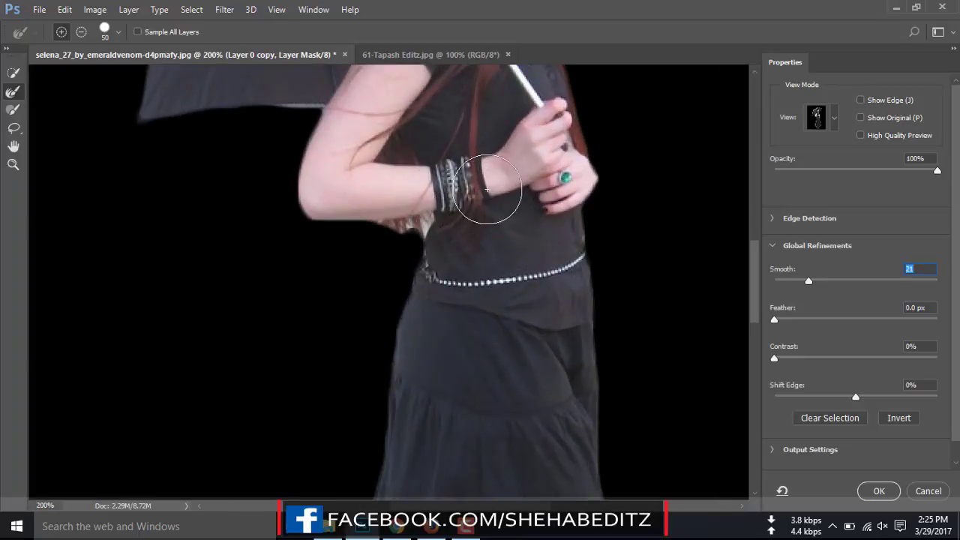
drag(424, 303, 311, 479)
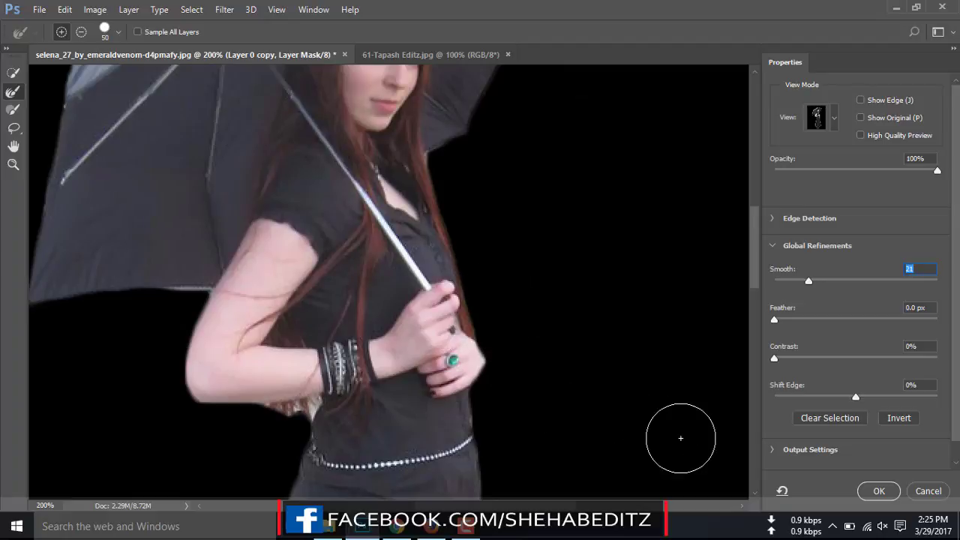
drag(776, 321, 777, 321)
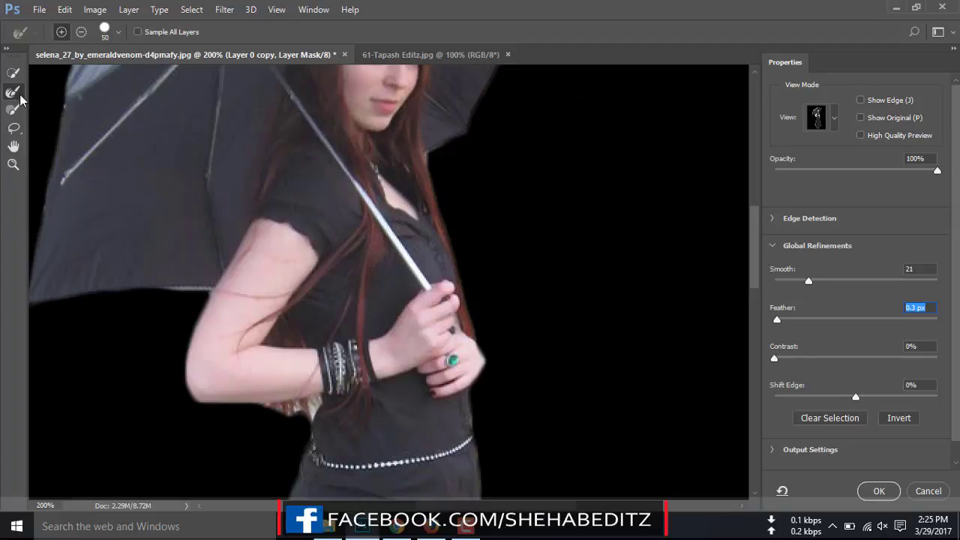
- Refine the fringe under the woman's arm with an 8 px brush and apply the mask
key(bracketleft)
key(bracketleft)
key(bracketleft)
mouse_move(267, 411)
mouse_down()
mouse_move(307, 408)
mouse_move(300, 417)
mouse_move(271, 411)
mouse_up()
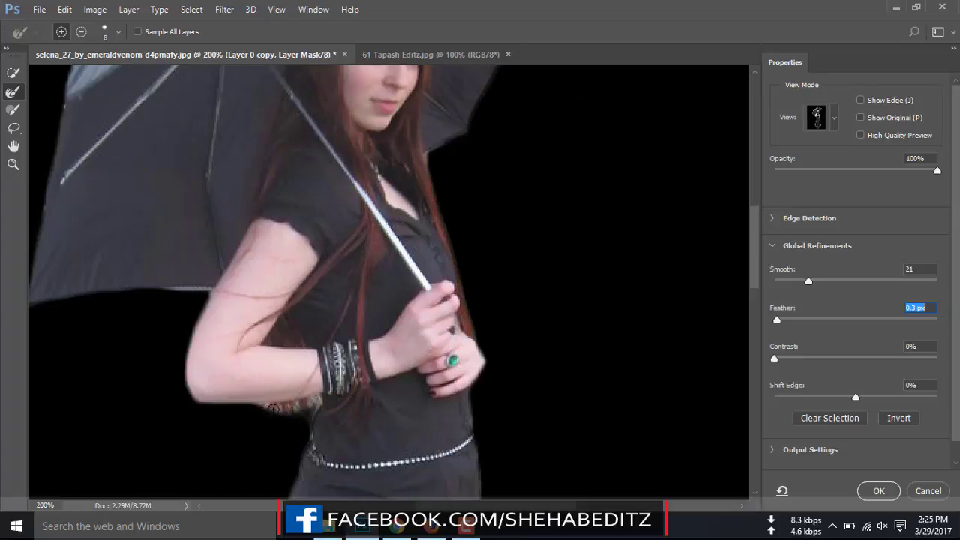
mouse_move(275, 409)
mouse_down()
mouse_move(303, 404)
mouse_move(266, 409)
mouse_up()
drag(300, 403, 271, 412)
click(879, 492)
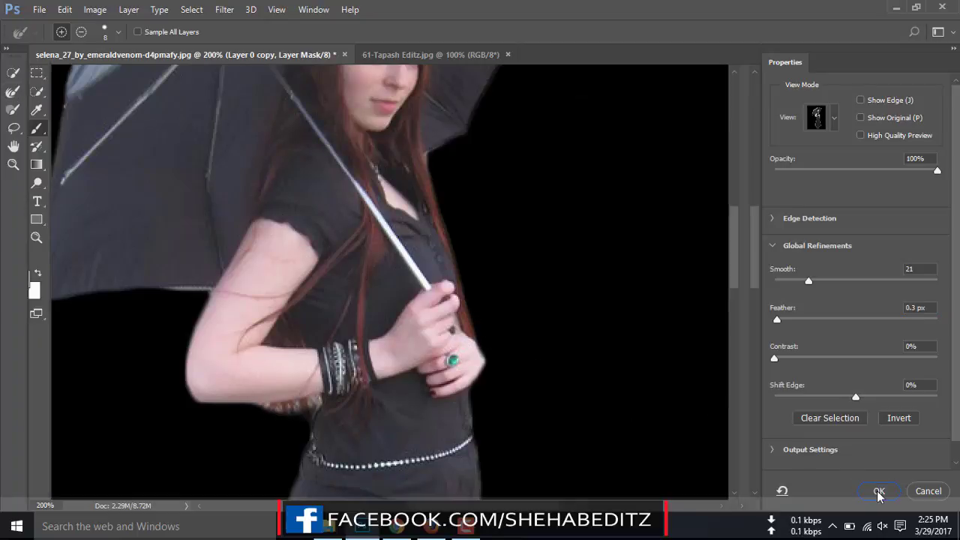
key(ctrl+0)
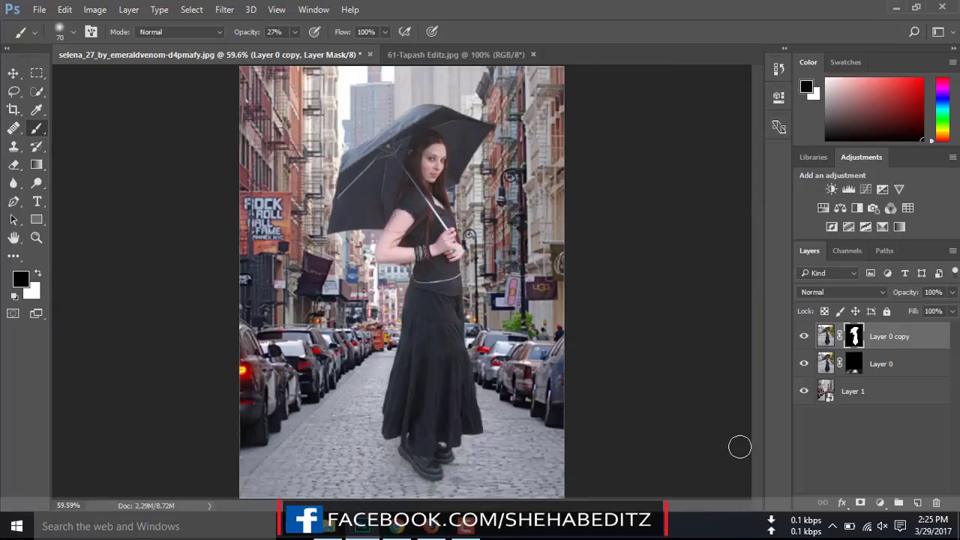
- Merge Layer 0 copy down into Layer 0, applying its mask, and check the result by toggling Layer 0's visibility
right_click(870, 339)
key(Escape)
right_click(853, 337)
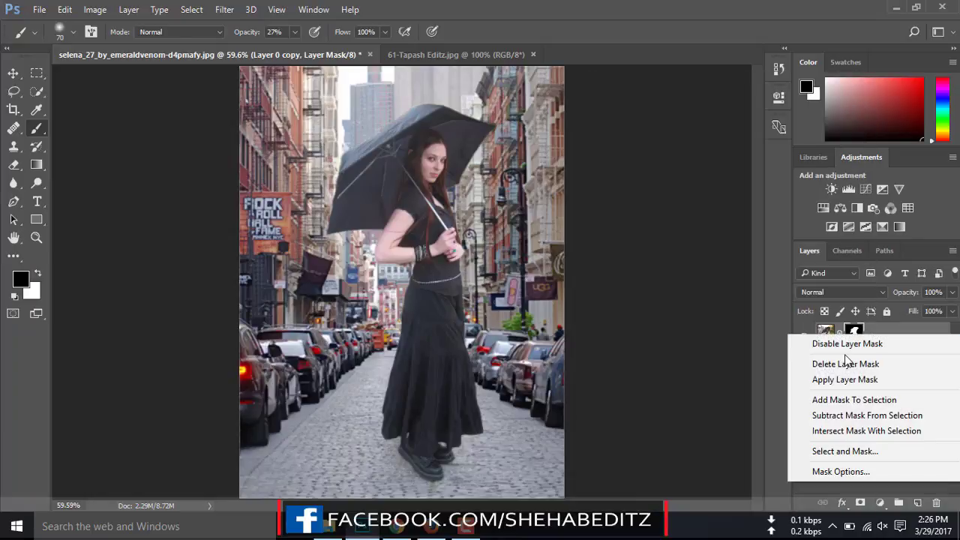
click(853, 333)
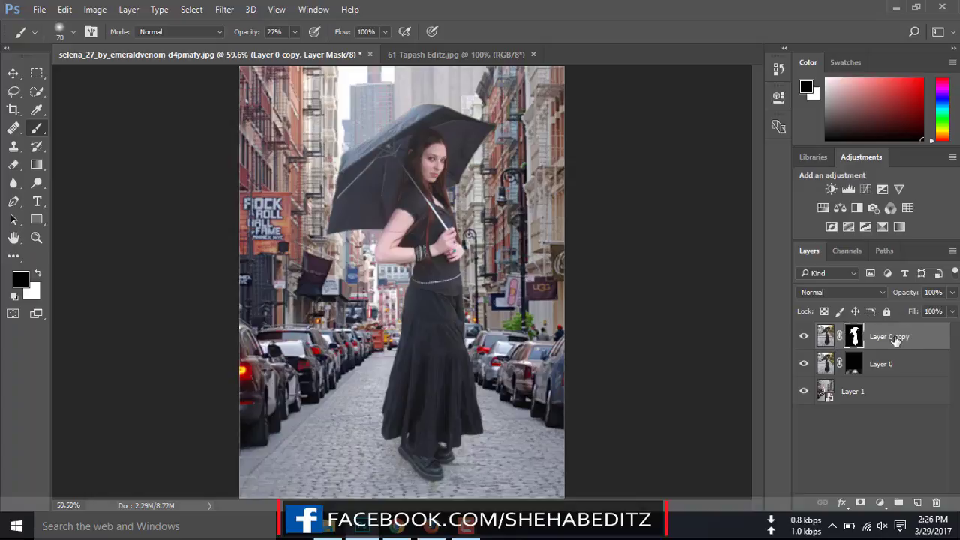
right_click(887, 348)
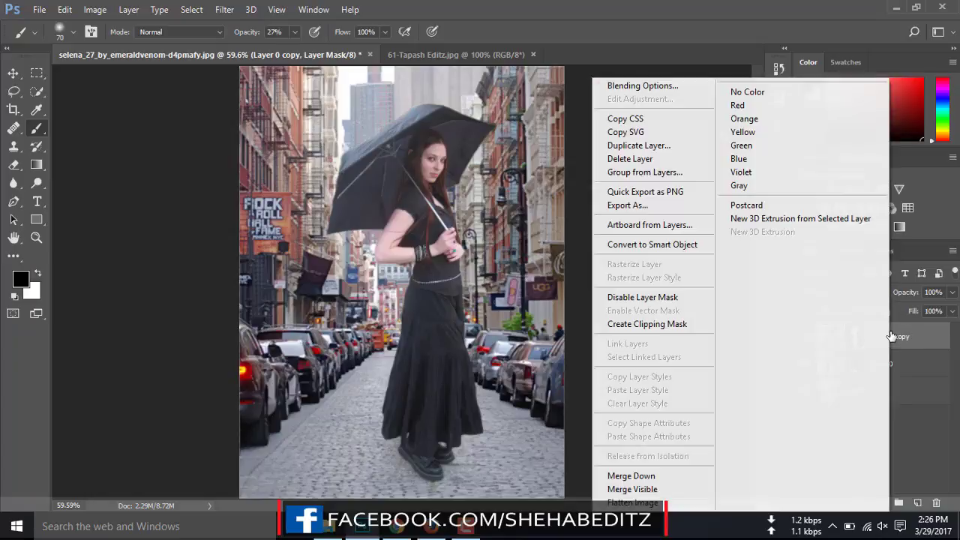
click(666, 479)
click(422, 215)
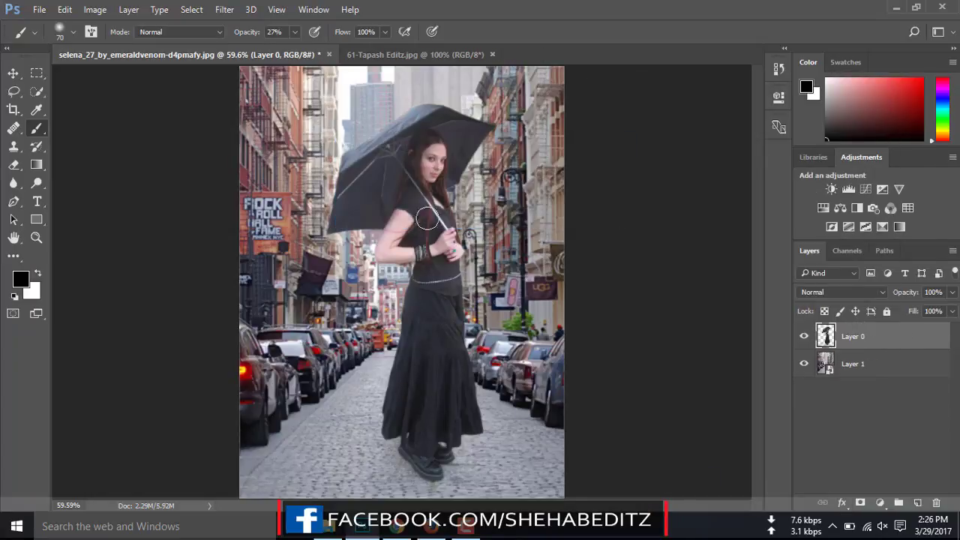
click(804, 336)
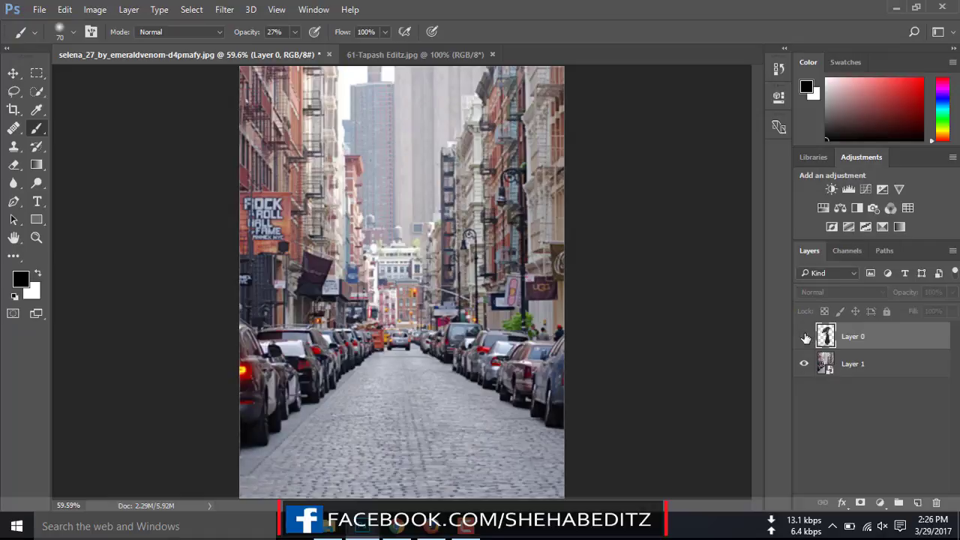
click(805, 337)
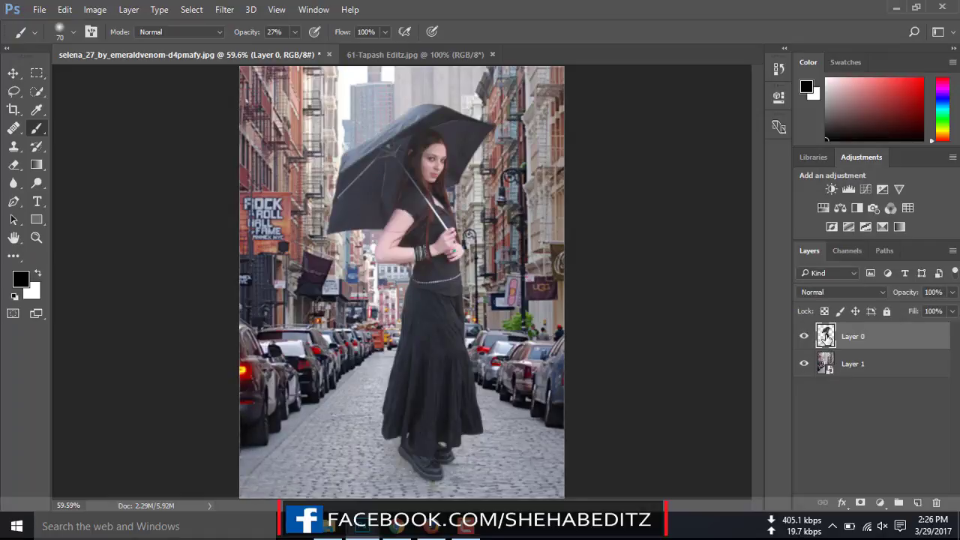
right_click(868, 340)
- Convert Layer 0 to a Smart Object, trial-scale the woman to about 93%, then undo it
click(642, 244)
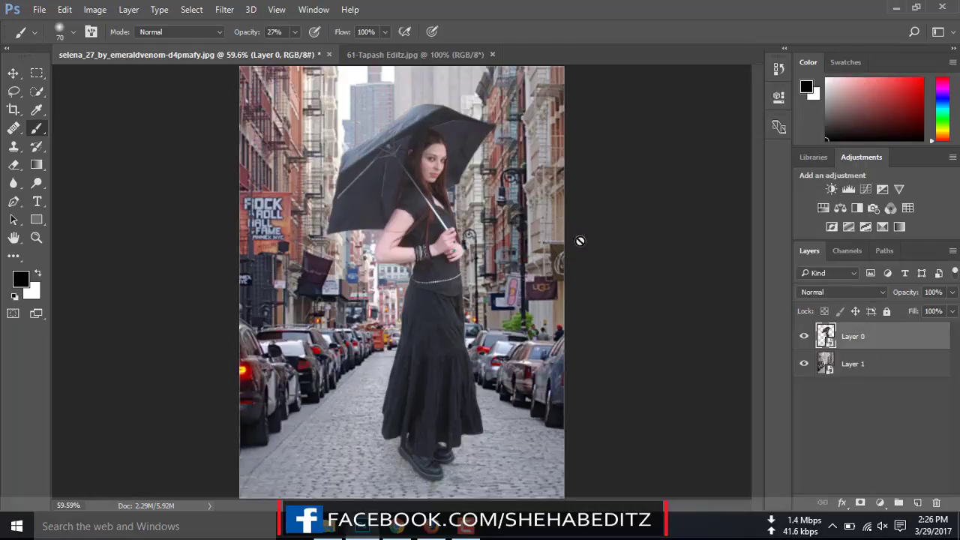
key(ctrl+t)
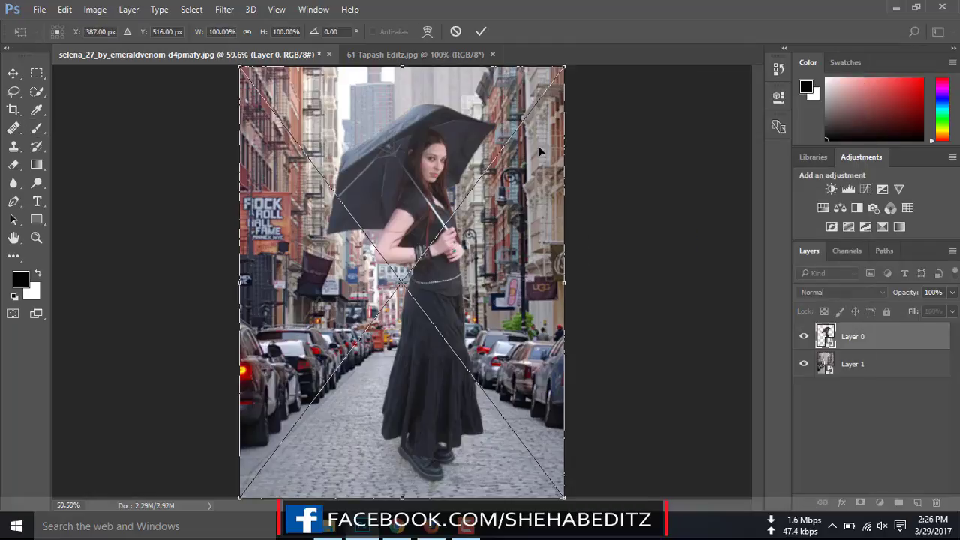
drag(562, 67, 558, 76)
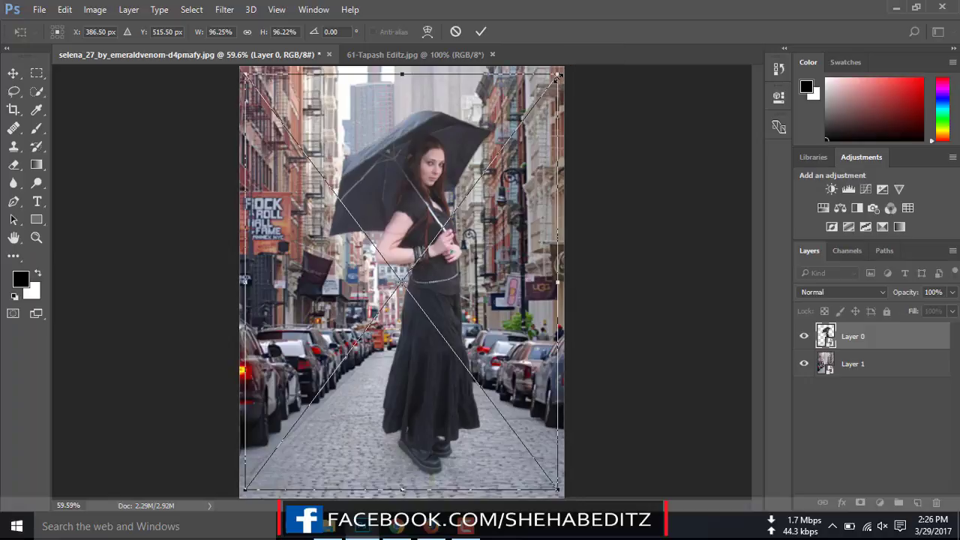
key(ctrl+z)
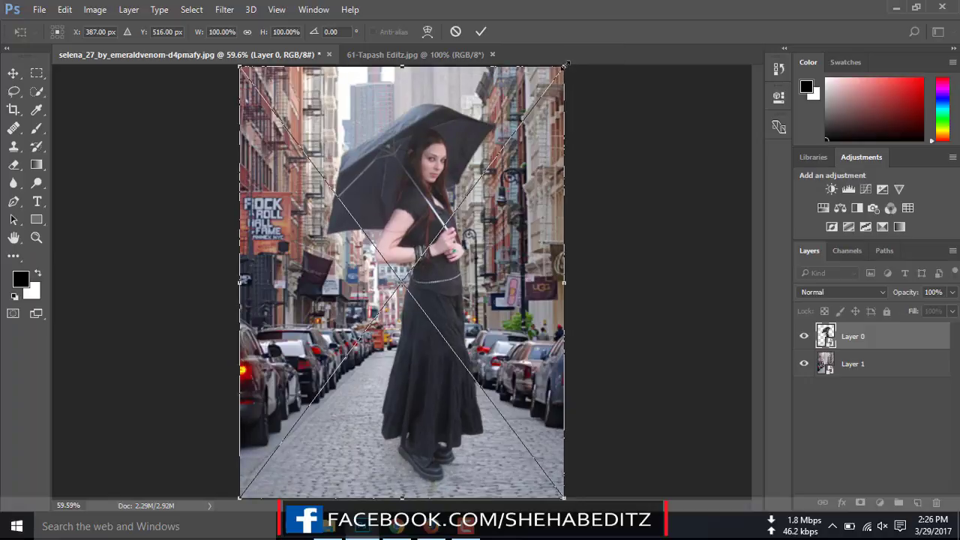
drag(564, 66, 548, 90)
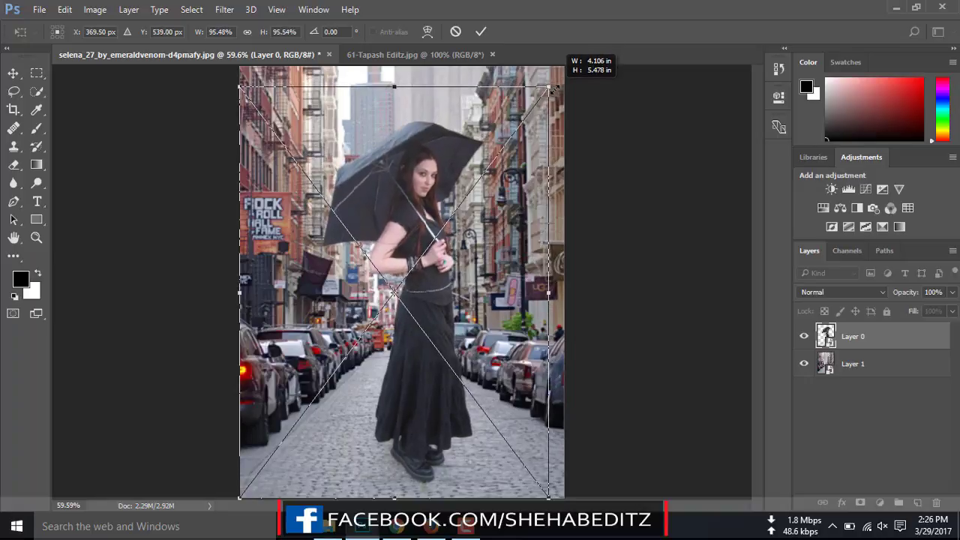
drag(240, 88, 246, 97)
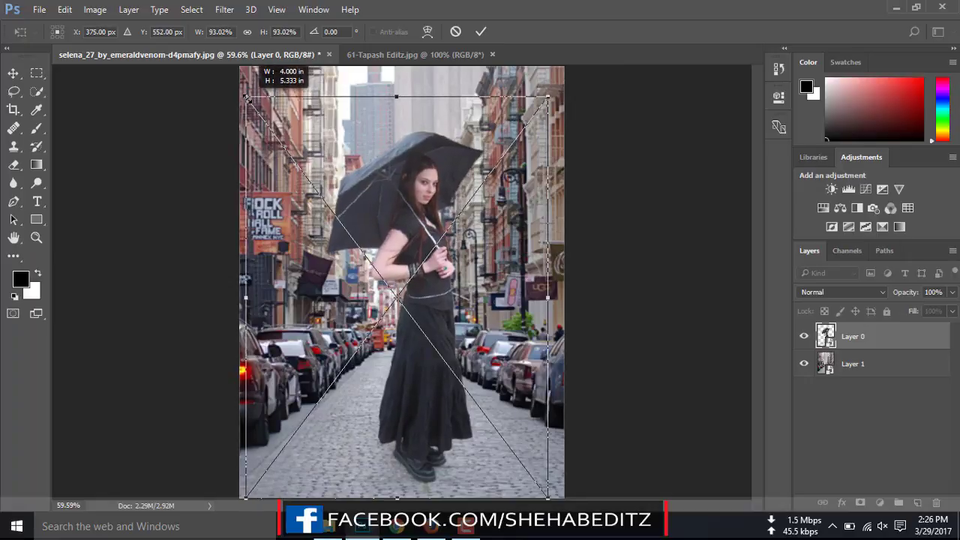
drag(246, 97, 247, 97)
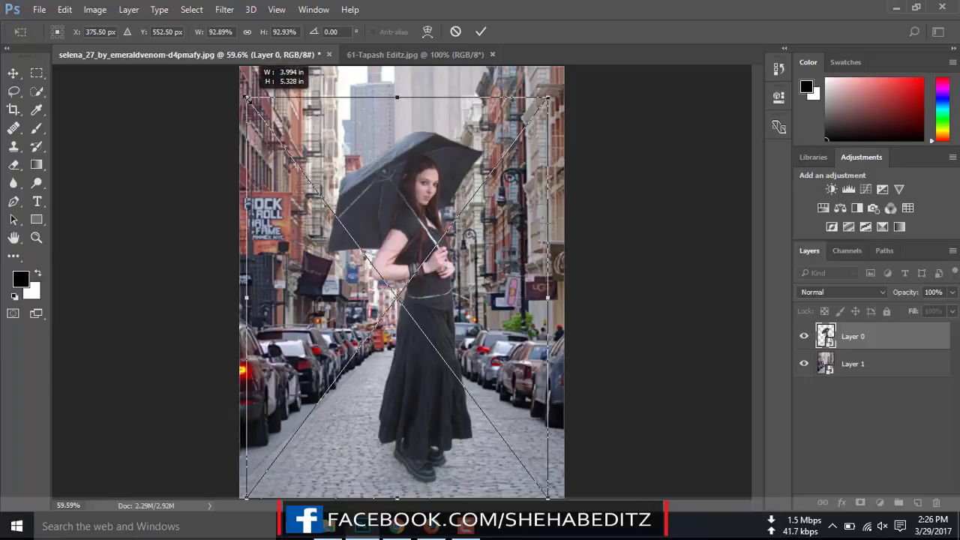
click(480, 32)
key(b)
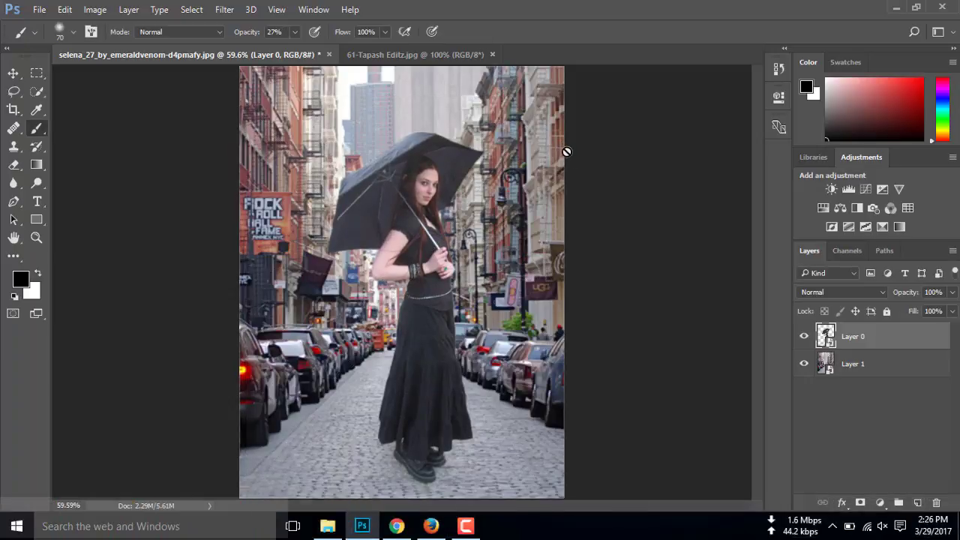
key(ctrl+z)
key(ctrl+z)
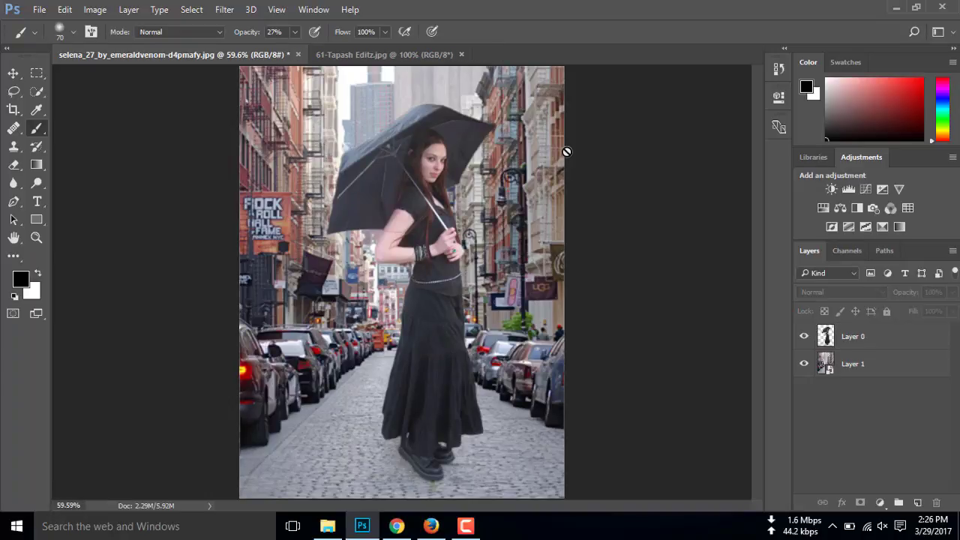
key(ctrl+z)
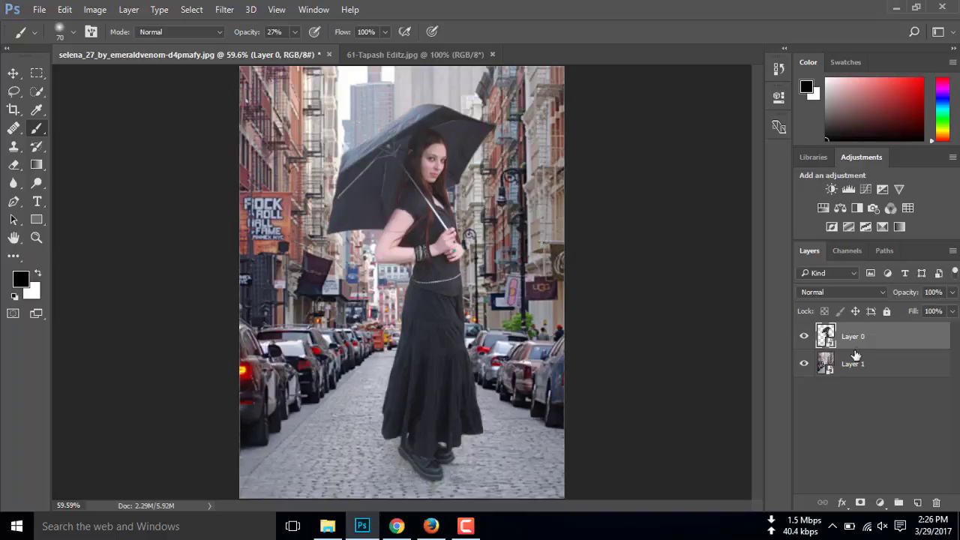
- Scale the woman to about 94%, nudge her a few pixels left, and commit the transform
click(13, 73)
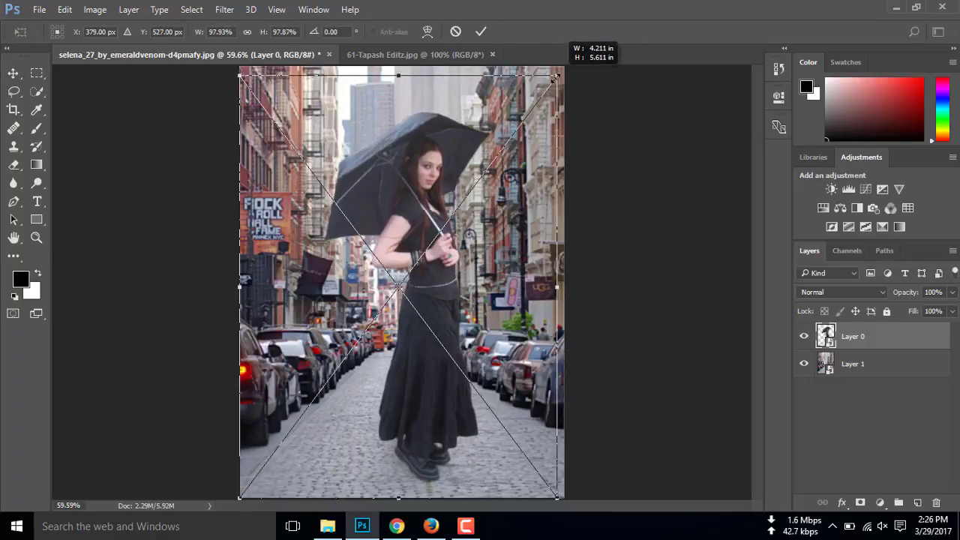
drag(561, 66, 554, 78)
drag(240, 77, 249, 91)
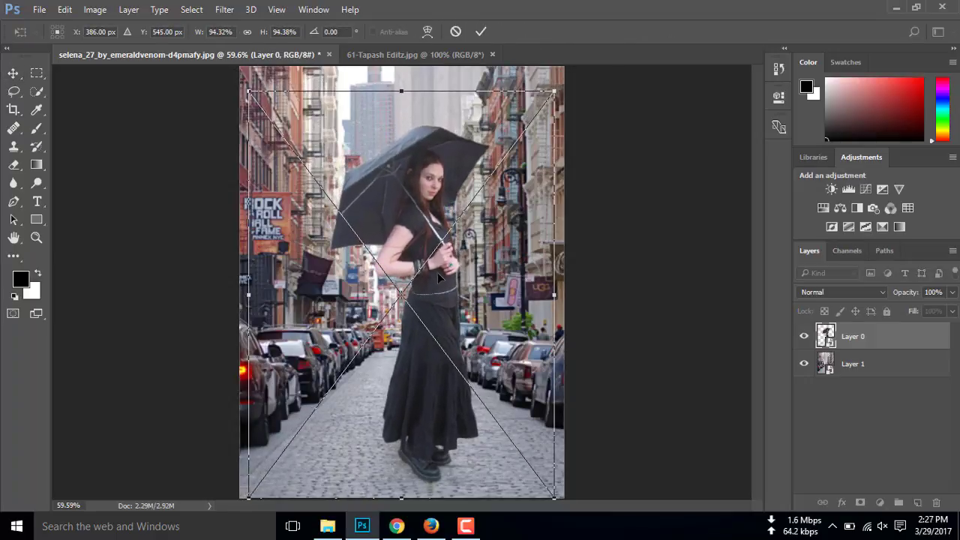
drag(439, 277, 432, 277)
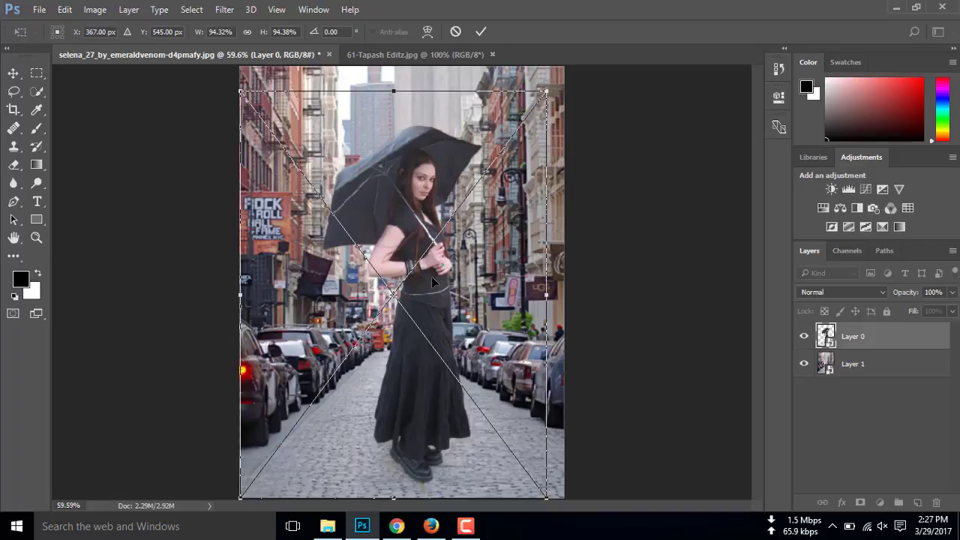
key(Left)
key(Left)
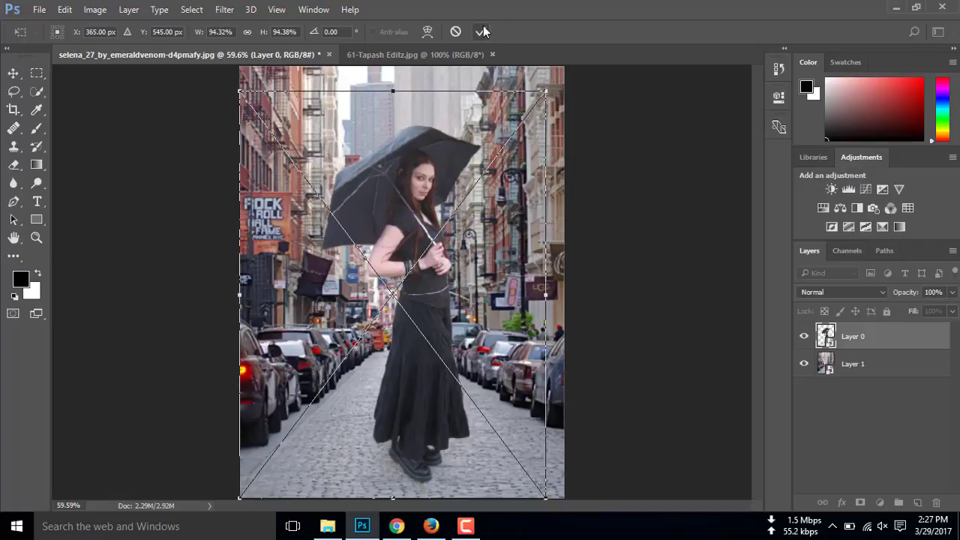
click(481, 31)
- Open Color Balance on the woman's layer and shift her midtones toward red
key(e)
click(95, 9)
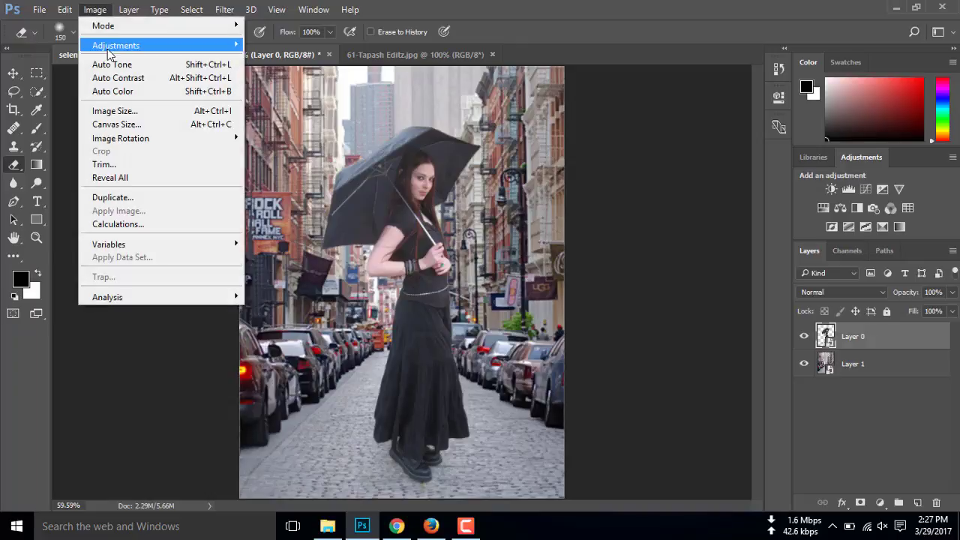
mouse_move(116, 45)
click(362, 132)
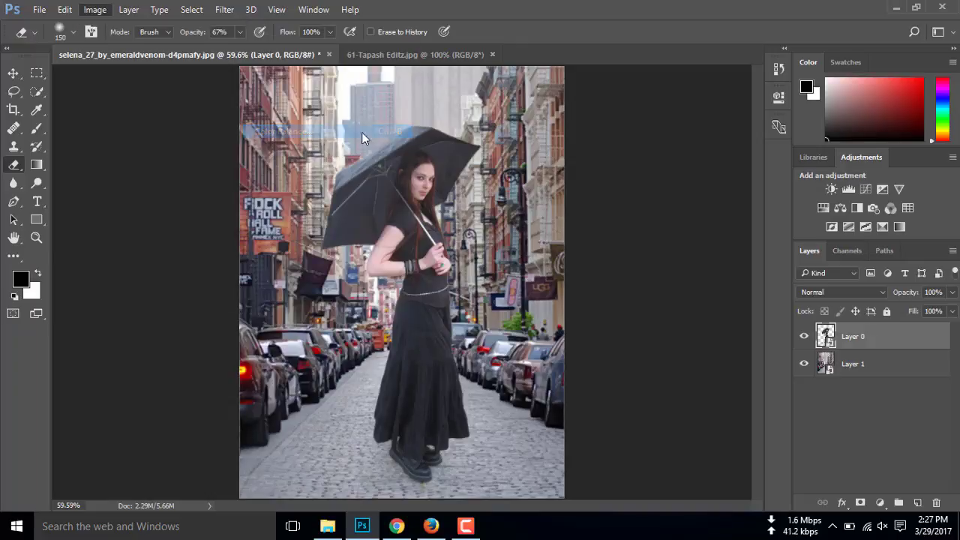
drag(480, 114, 734, 76)
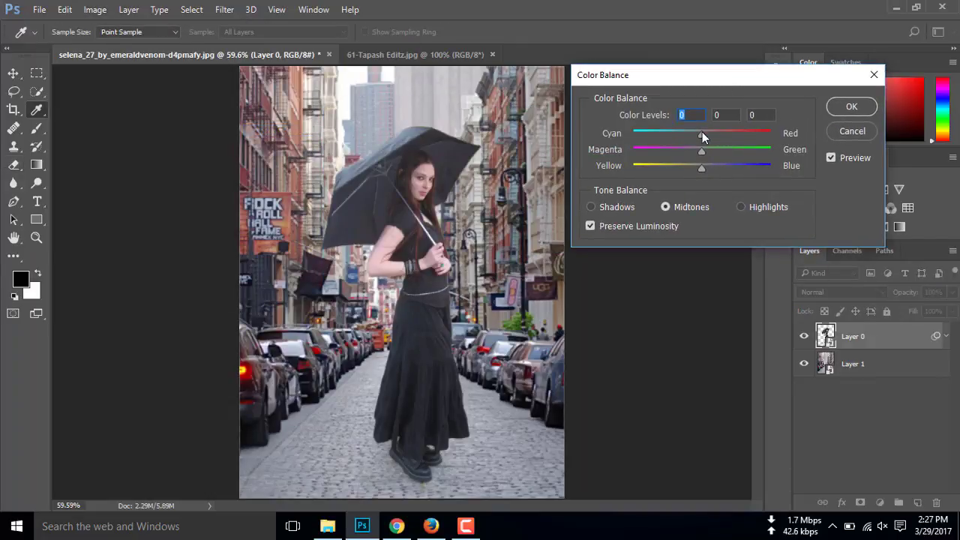
mouse_move(703, 134)
mouse_down()
mouse_move(713, 133)
mouse_move(685, 135)
mouse_up()
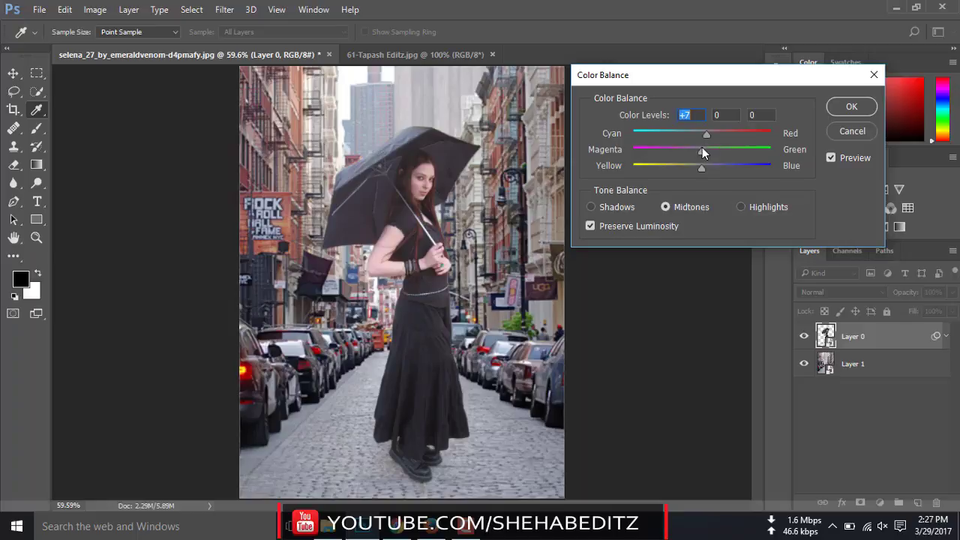
mouse_move(699, 149)
mouse_down()
mouse_move(693, 166)
mouse_move(702, 149)
mouse_up()
key(Tab)
double_click(830, 158)
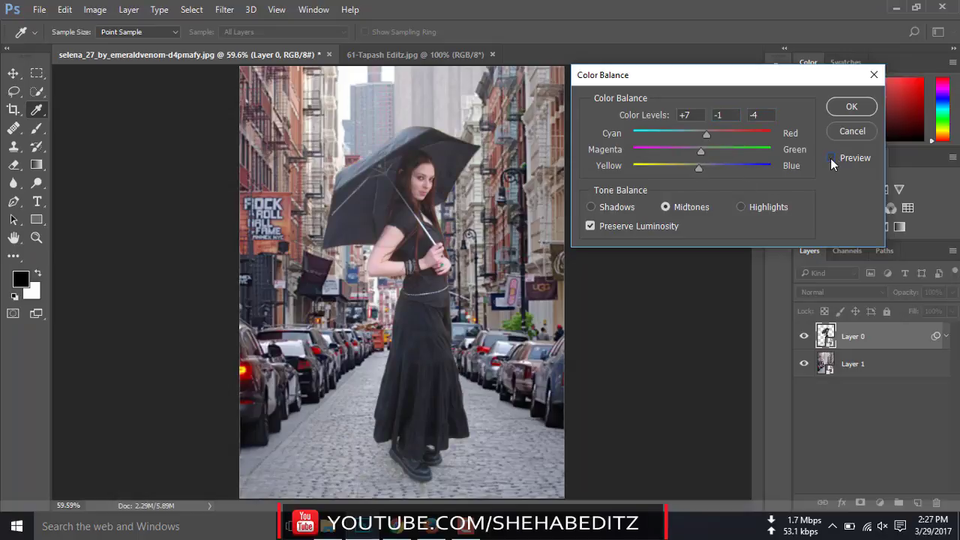
- Experiment with the shadow tones, then reset all three shadow values to 0
click(590, 208)
mouse_move(701, 133)
mouse_down()
mouse_move(714, 134)
mouse_move(699, 134)
mouse_move(705, 150)
mouse_up()
click(704, 149)
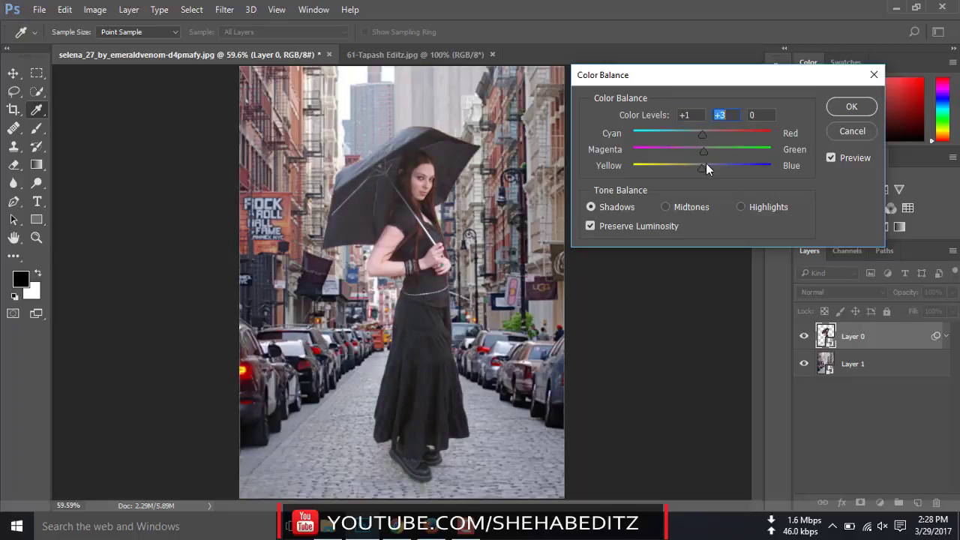
drag(703, 165, 703, 166)
click(703, 166)
click(830, 157)
double_click(733, 117)
text(0)
double_click(689, 115)
text(0)
key(Tab)
text(0)
- Review the +7, -1, -4 midtones against the original and apply the Color Balance
click(678, 206)
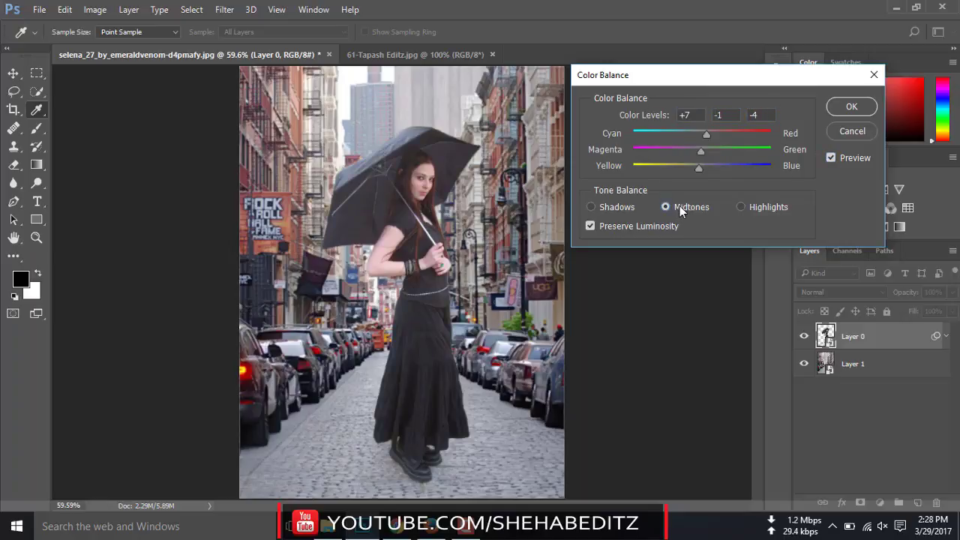
click(832, 158)
click(831, 157)
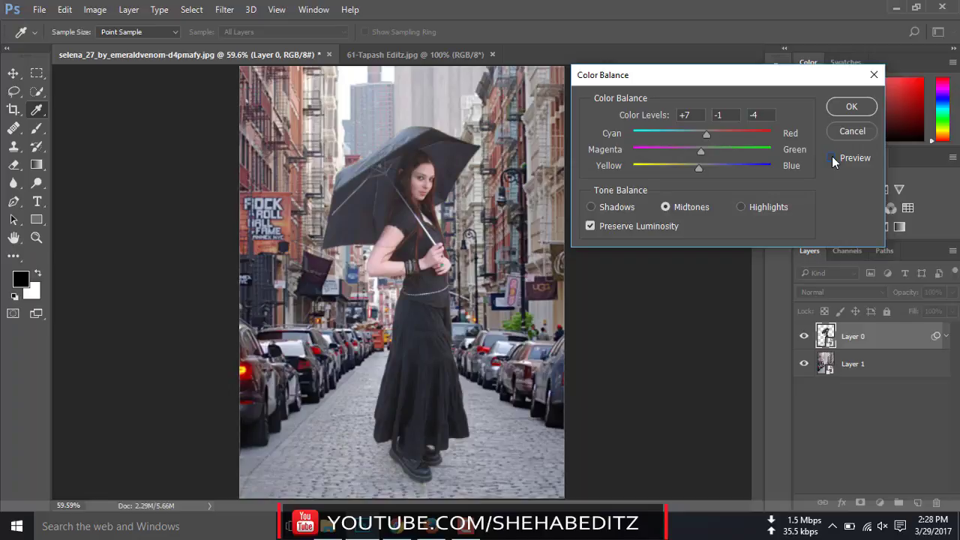
click(852, 106)
- Apply a Color Balance to street Layer 1, nudging midtones slightly and shadows toward cyan
click(868, 402)
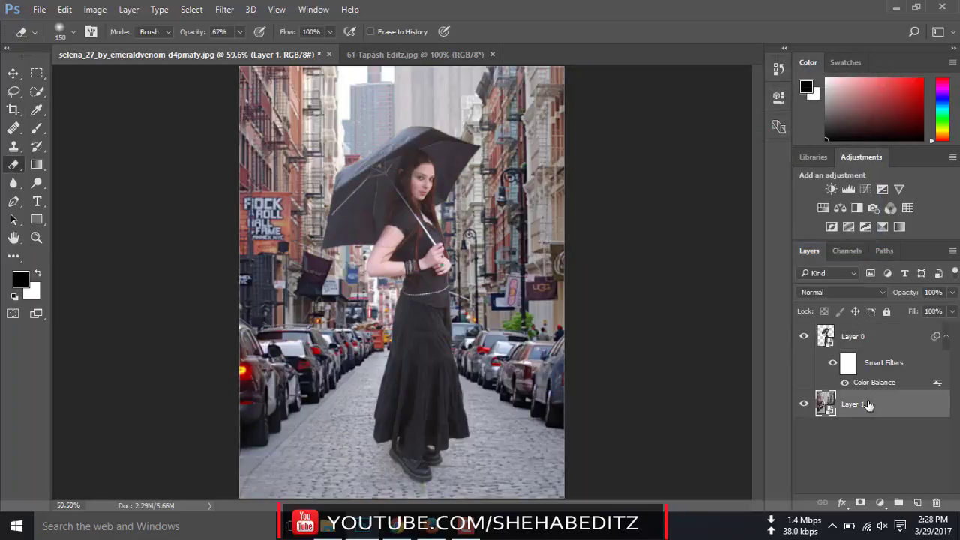
click(101, 11)
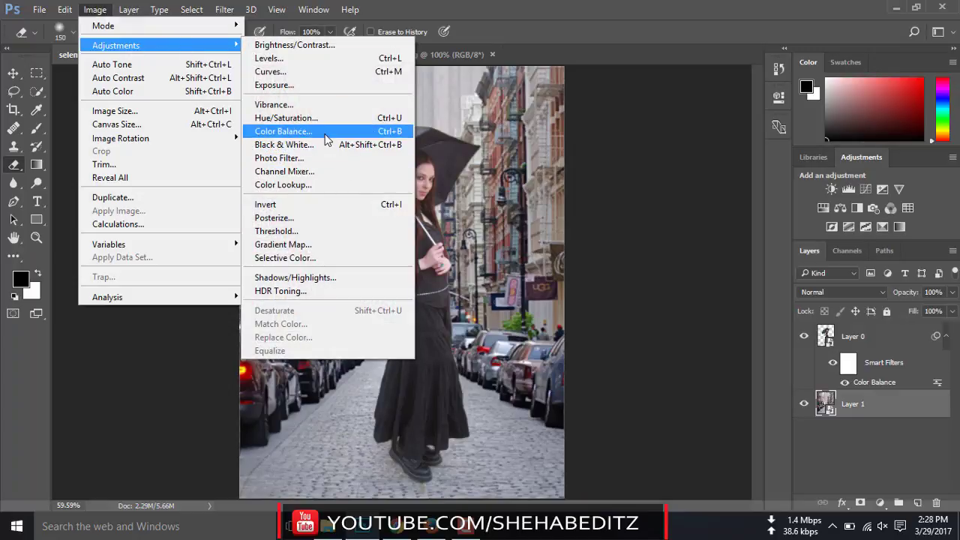
click(330, 132)
drag(702, 139, 703, 138)
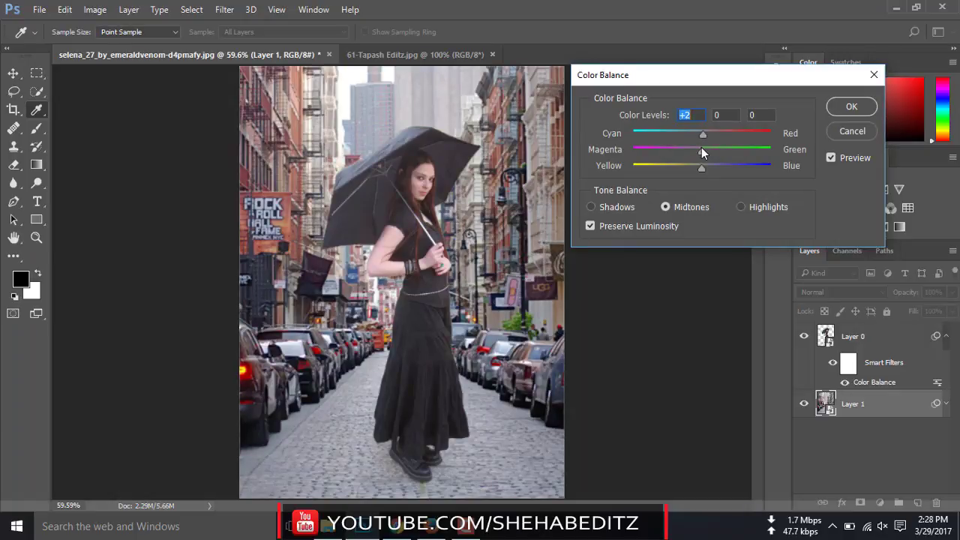
drag(702, 147, 703, 165)
click(591, 207)
drag(702, 133, 697, 134)
click(848, 111)
key(e)
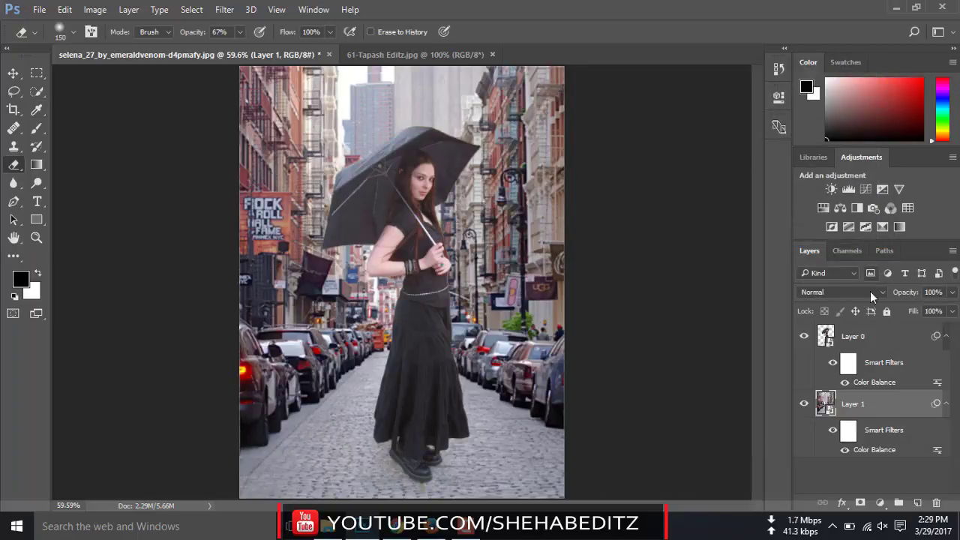
- Add a Vibrance adjustment of about +5 above the woman's Layer 0, then select the street layer
click(863, 340)
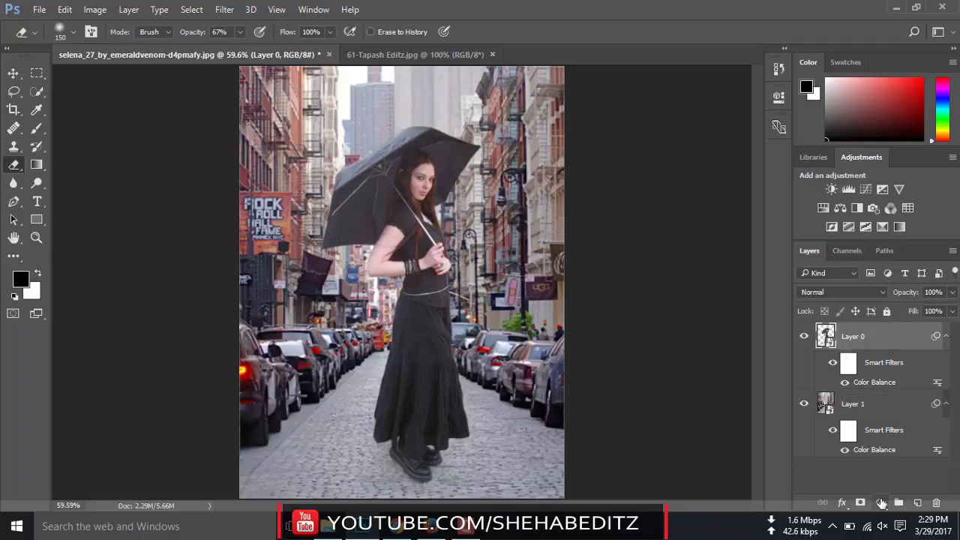
click(880, 502)
click(883, 311)
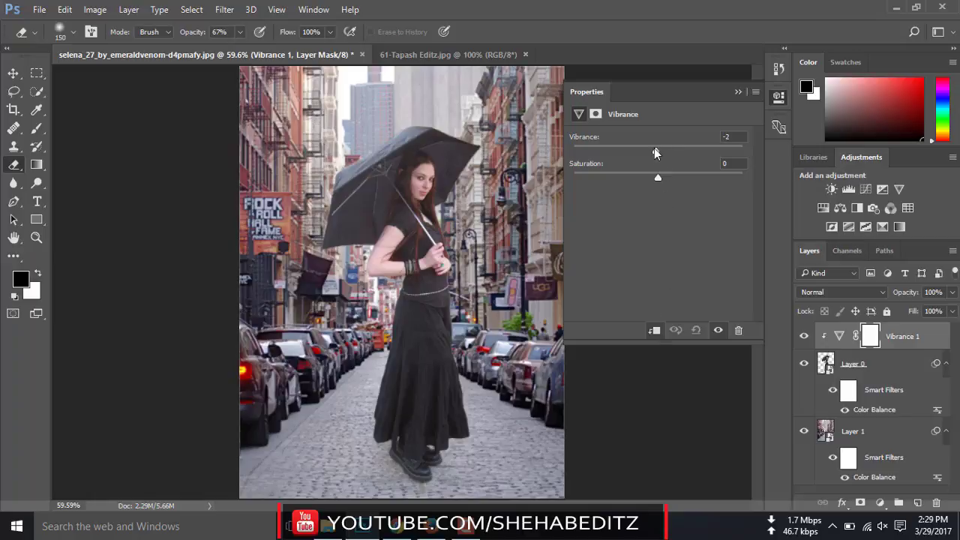
mouse_move(657, 149)
mouse_down()
mouse_move(684, 153)
mouse_move(658, 158)
mouse_move(668, 160)
mouse_move(646, 181)
mouse_move(662, 177)
mouse_up()
click(737, 93)
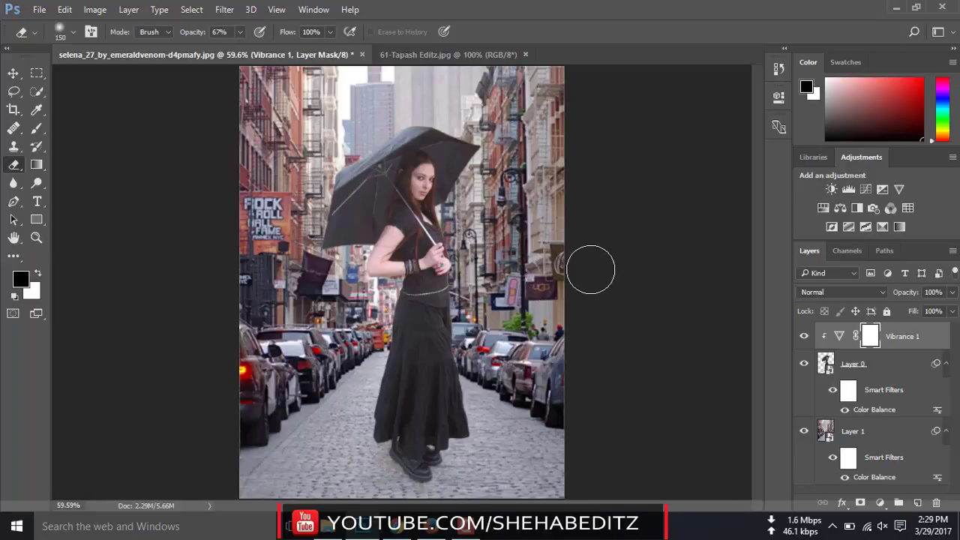
click(863, 442)
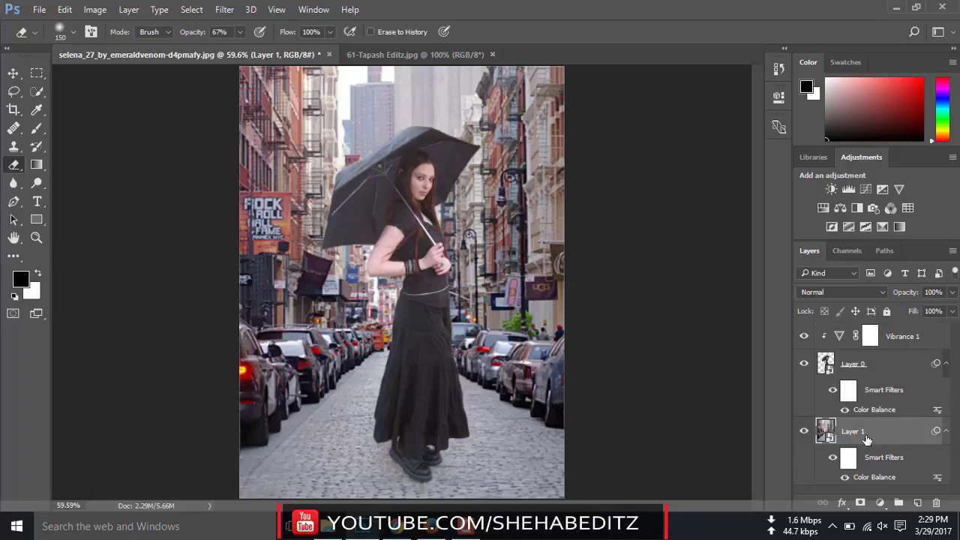
- Open Tilt-Shift blur on the street and lower the sharp focus band toward the ground
click(224, 9)
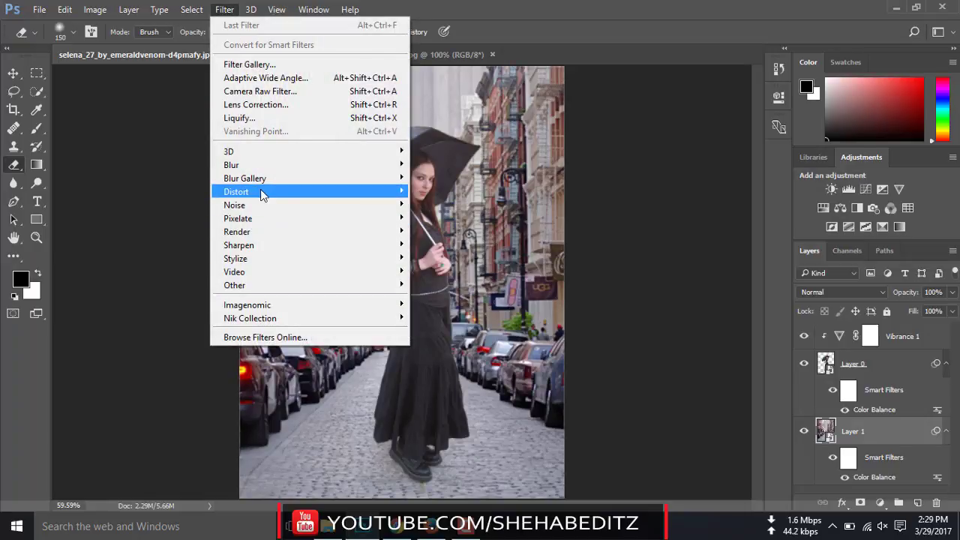
mouse_move(244, 177)
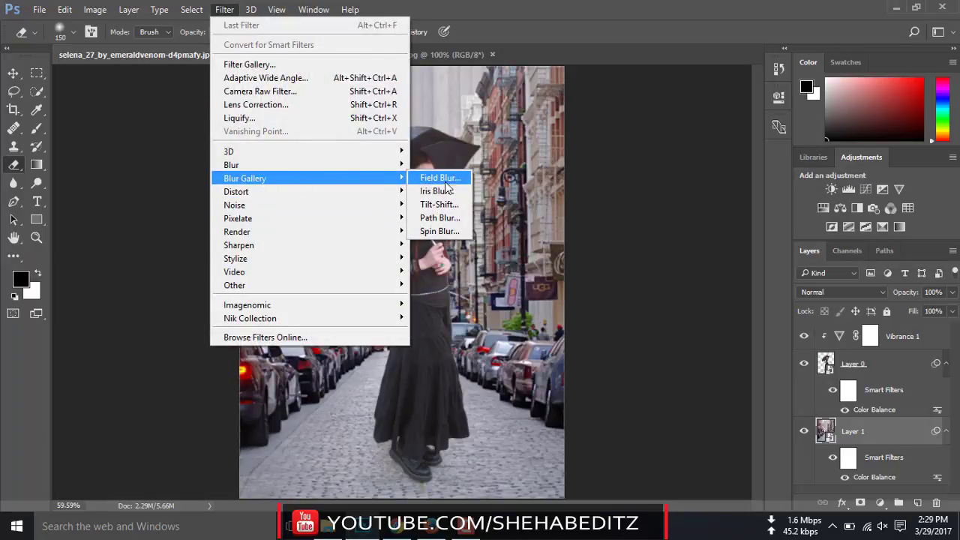
click(440, 205)
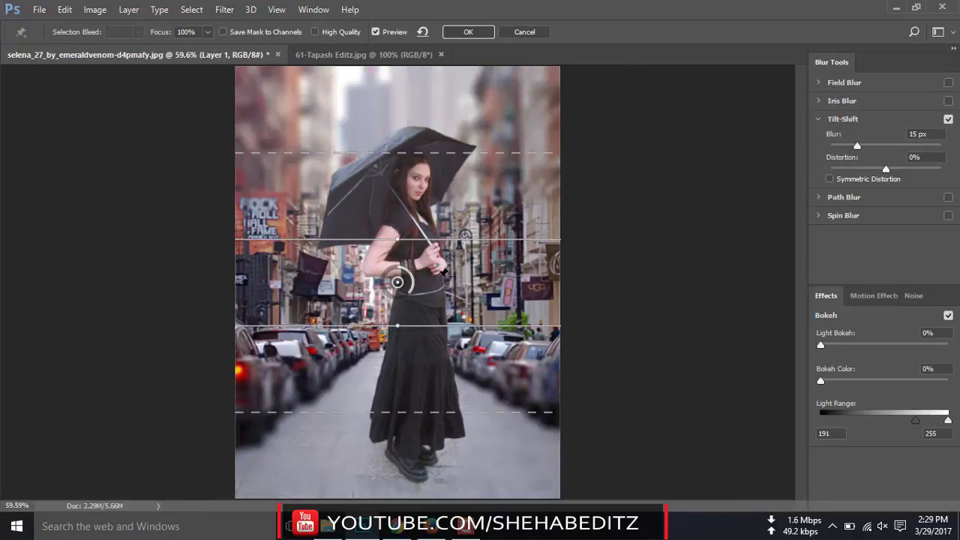
drag(398, 282, 396, 375)
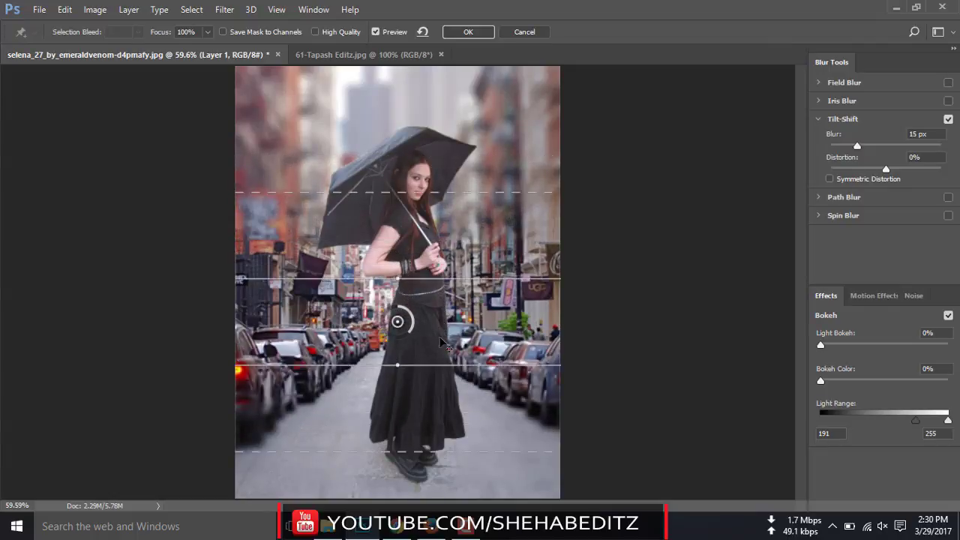
drag(431, 407, 429, 482)
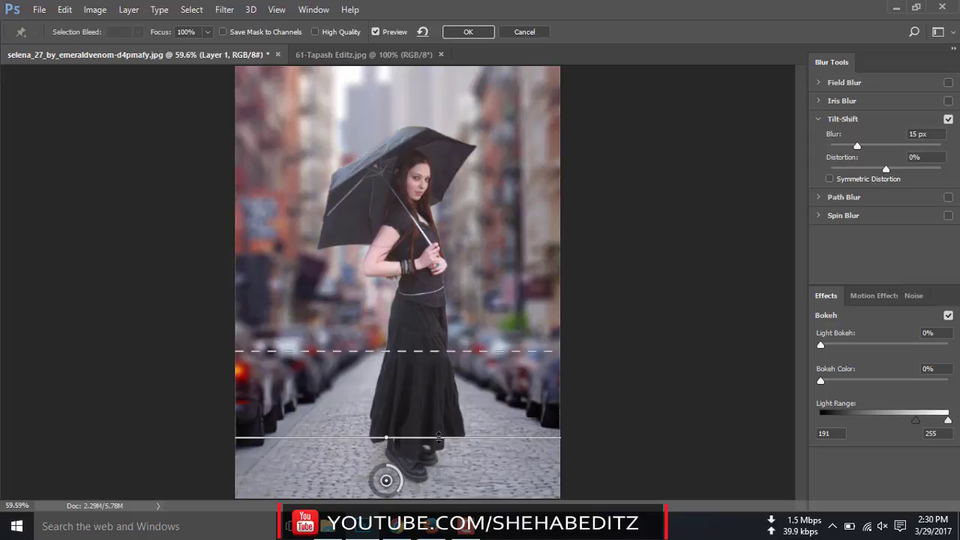
mouse_move(438, 437)
mouse_down()
mouse_move(439, 425)
mouse_move(447, 431)
mouse_up()
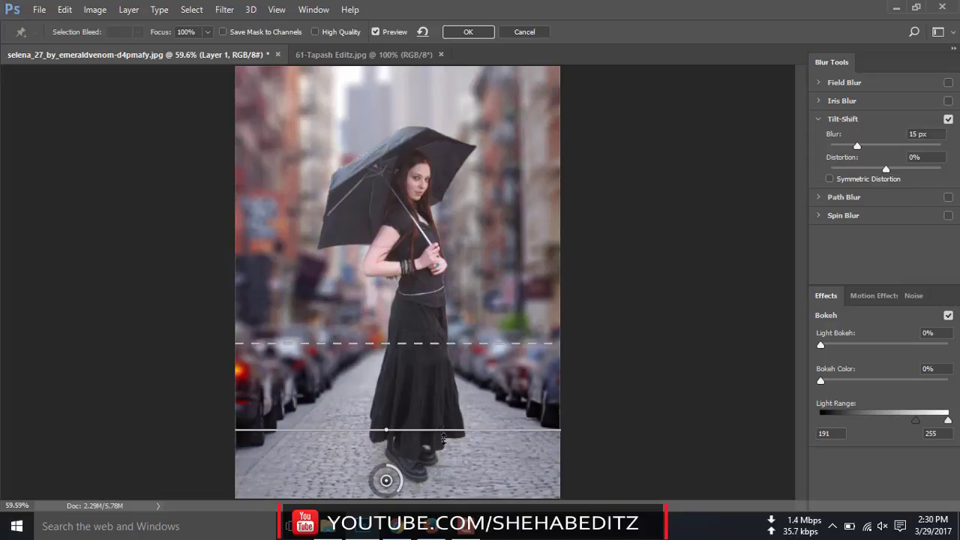
key(ctrl+minus)
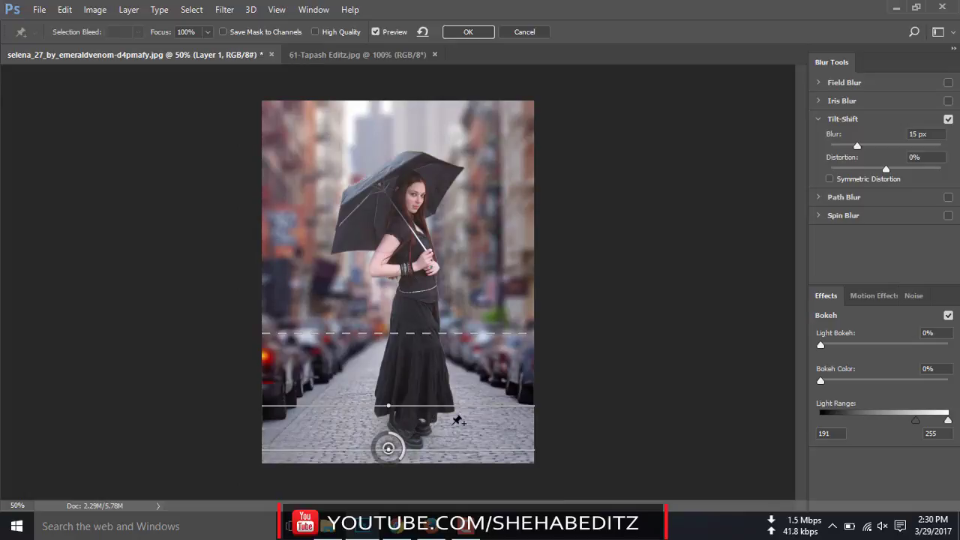
key(ctrl+minus)
drag(424, 443, 424, 406)
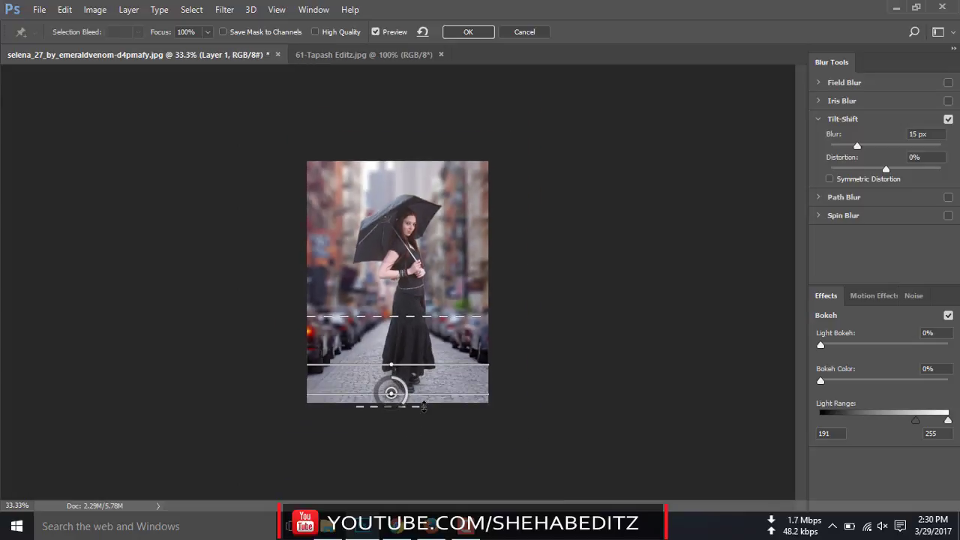
key(ctrl+0)
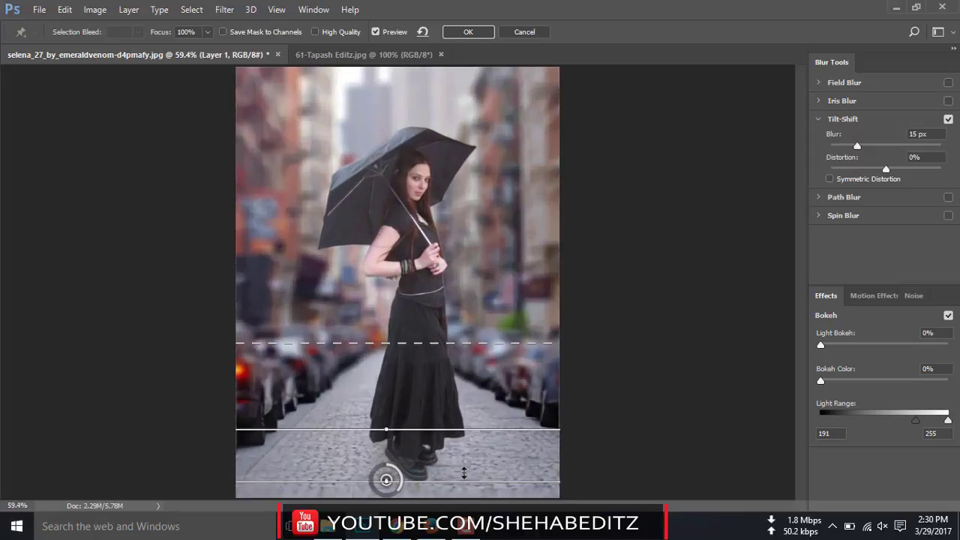
- Fine-tune the focus band and fades, reduce blur to 11 px, and apply the tilt-shift
drag(460, 431, 450, 412)
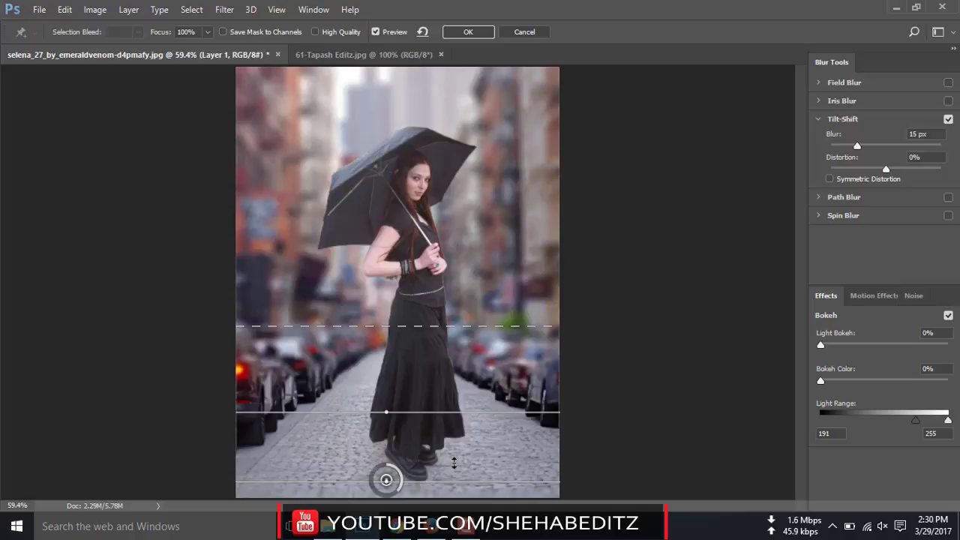
key(ctrl+minus)
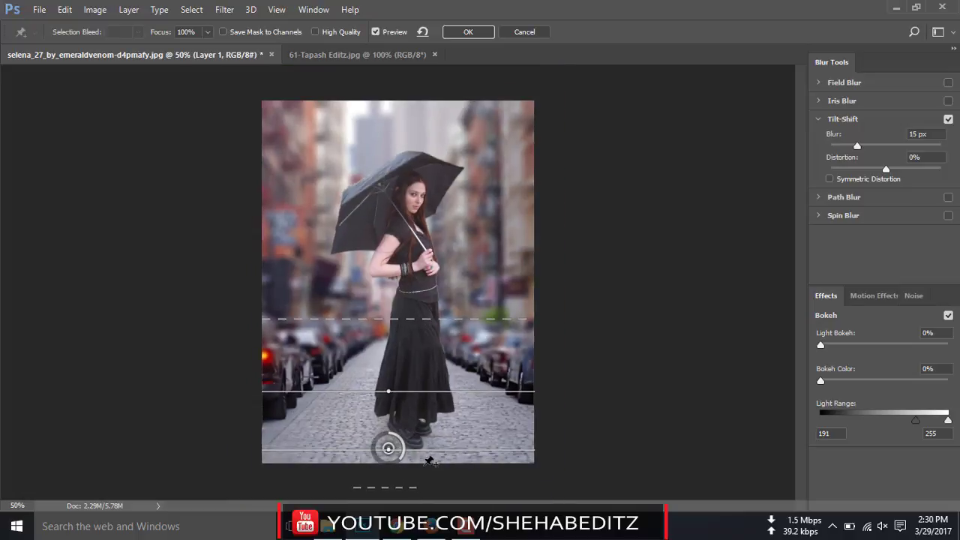
key(ctrl+plus)
drag(400, 324, 401, 327)
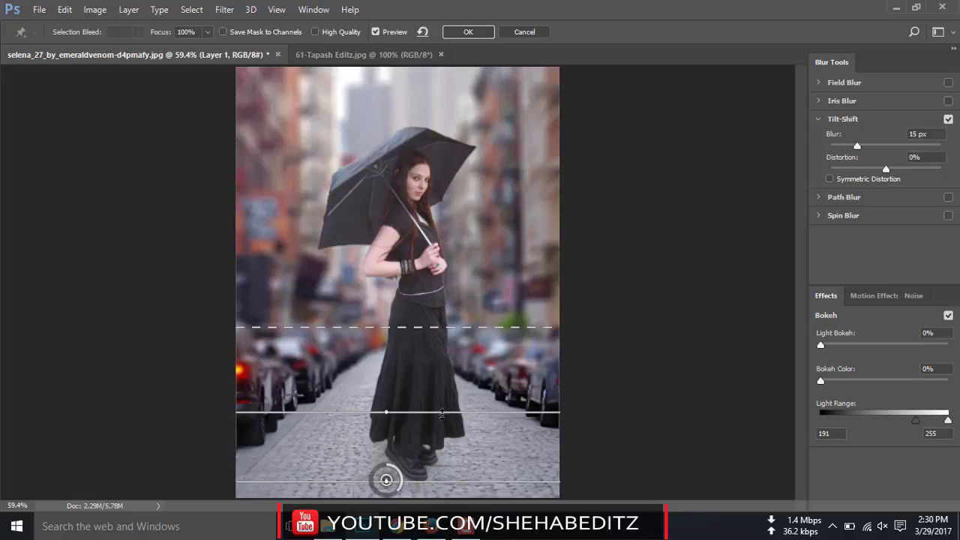
drag(442, 412, 442, 419)
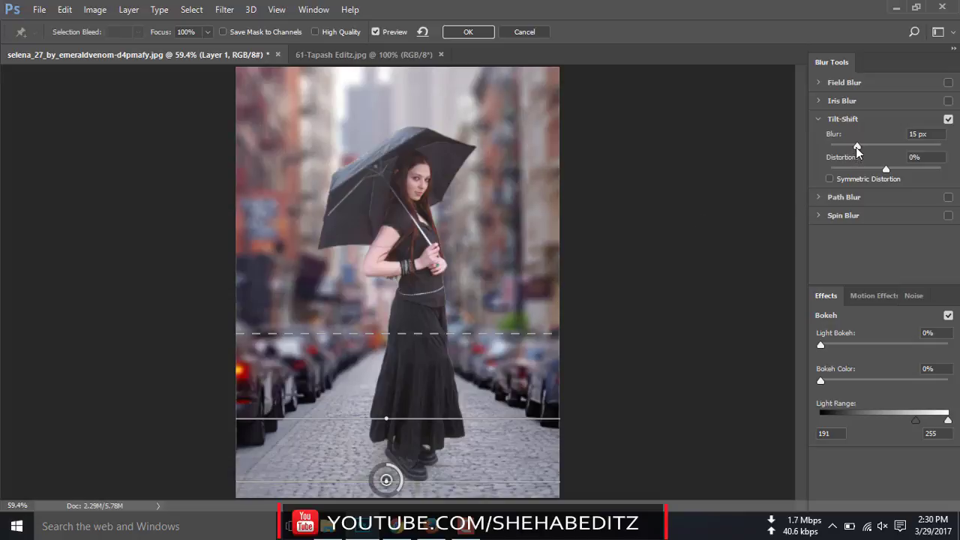
drag(856, 150, 854, 151)
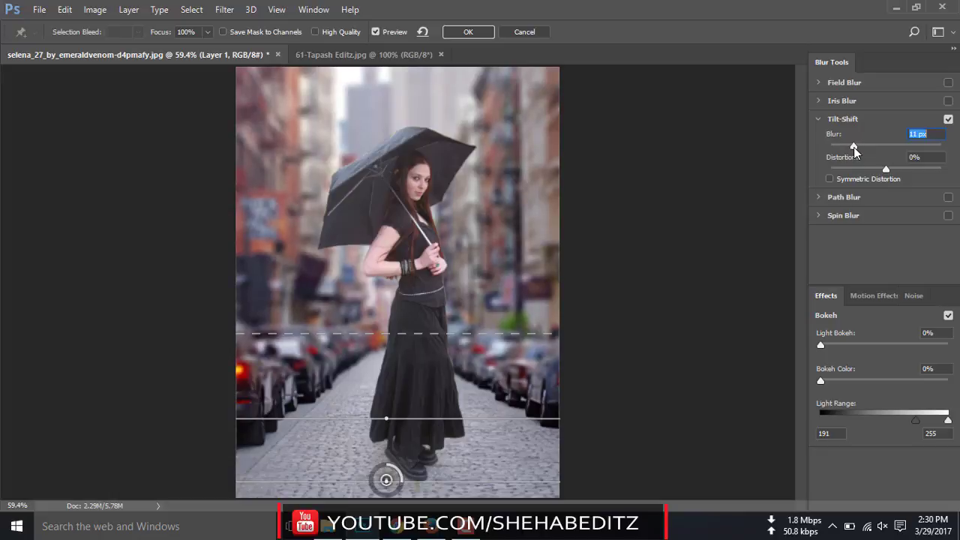
click(376, 32)
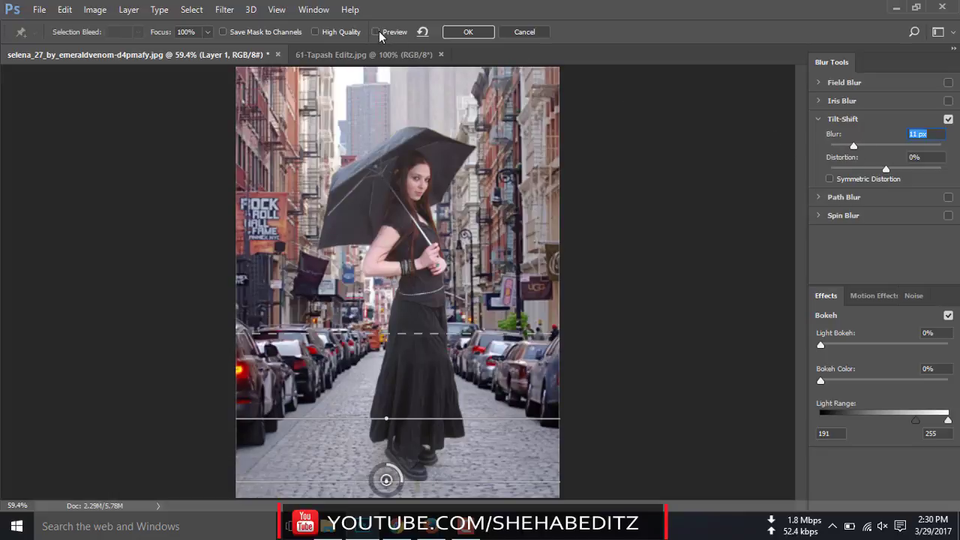
click(451, 34)
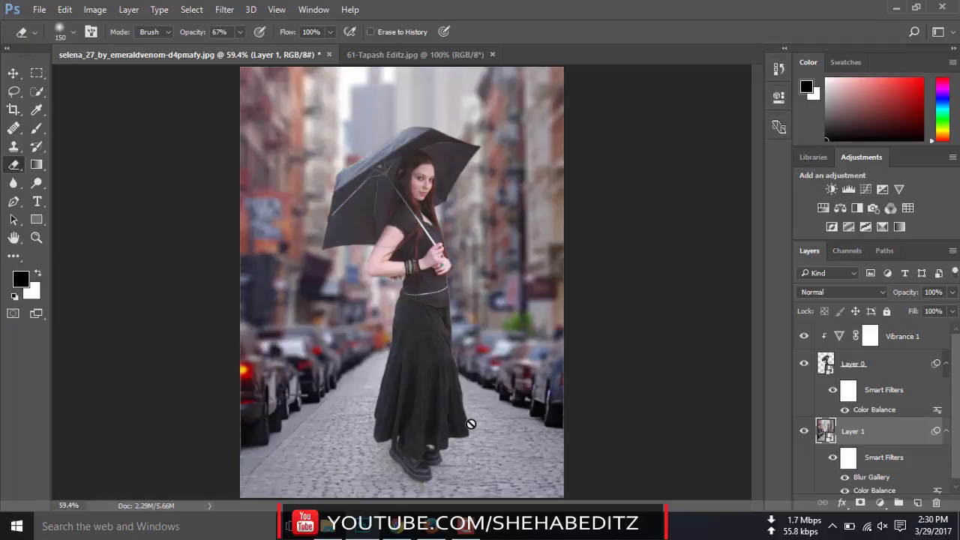
- Zoom to 200% and pan to the woman's umbrella and face
key(ctrl+plus)
key(ctrl+plus)
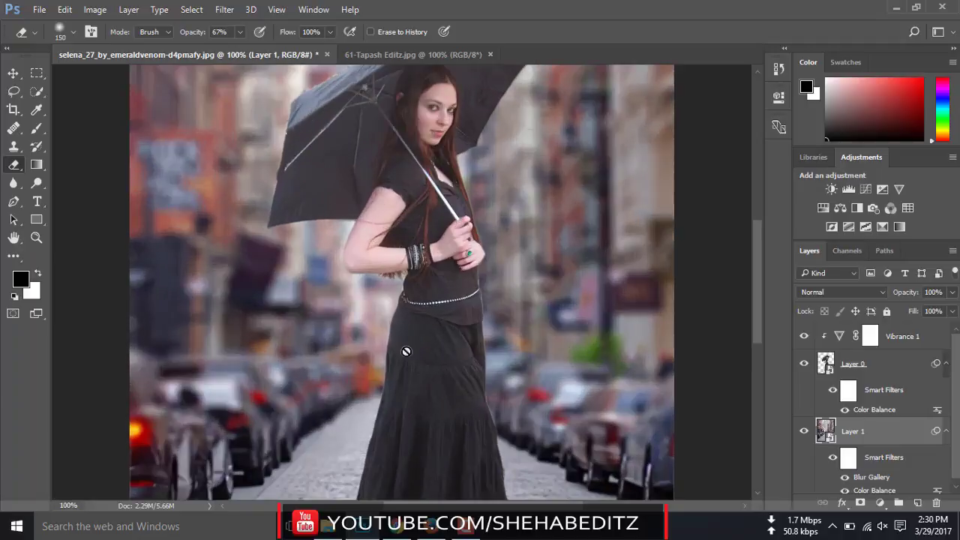
scroll(322, 265, up, 3)
key(ctrl+plus)
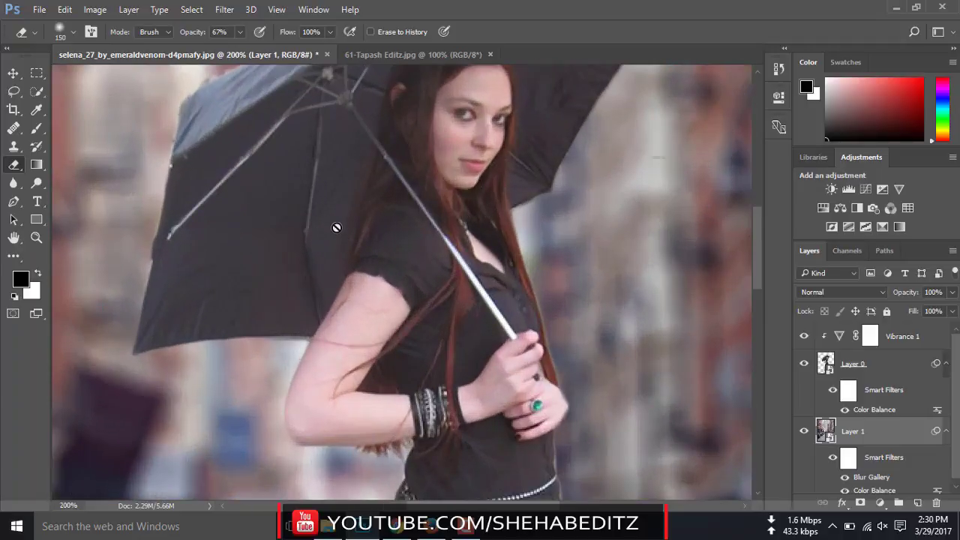
drag(289, 135, 331, 166)
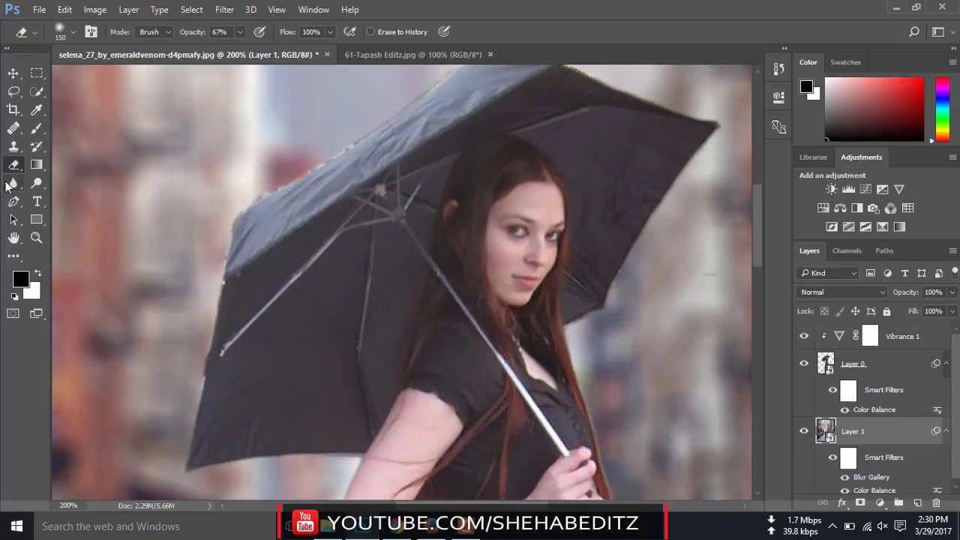
- Set the Blur tool to 31% strength, rasterize Layer 0, and shrink the brush
drag(14, 183, 68, 183)
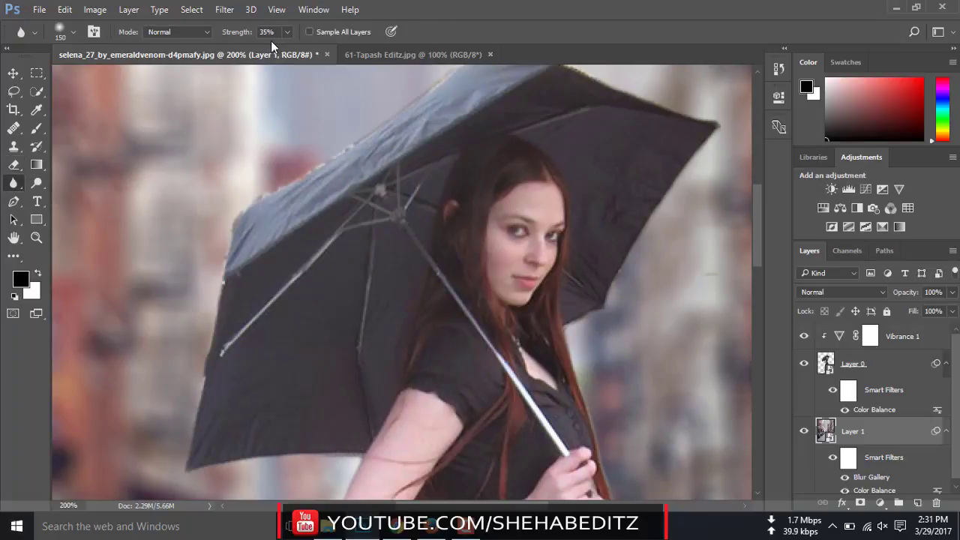
click(287, 33)
drag(287, 49, 284, 49)
click(859, 374)
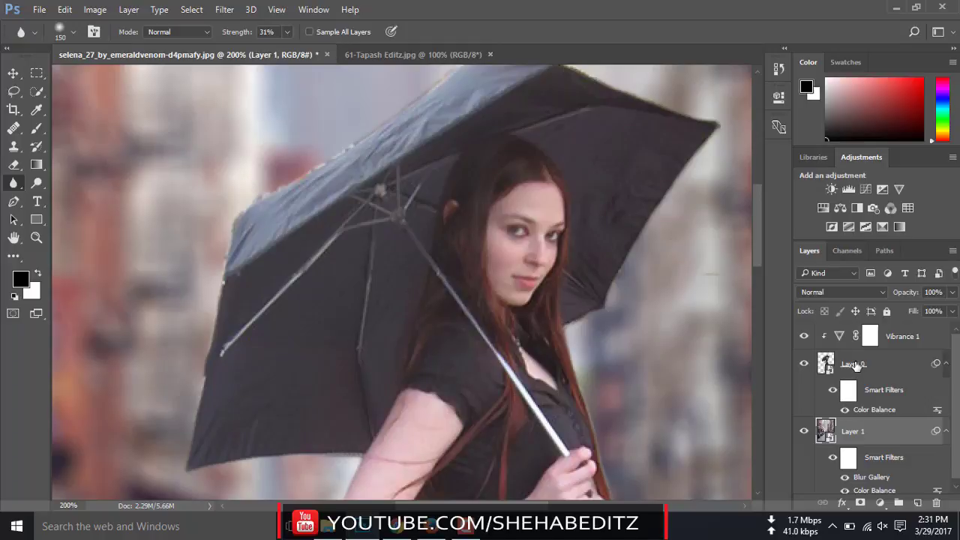
click(257, 208)
click(443, 215)
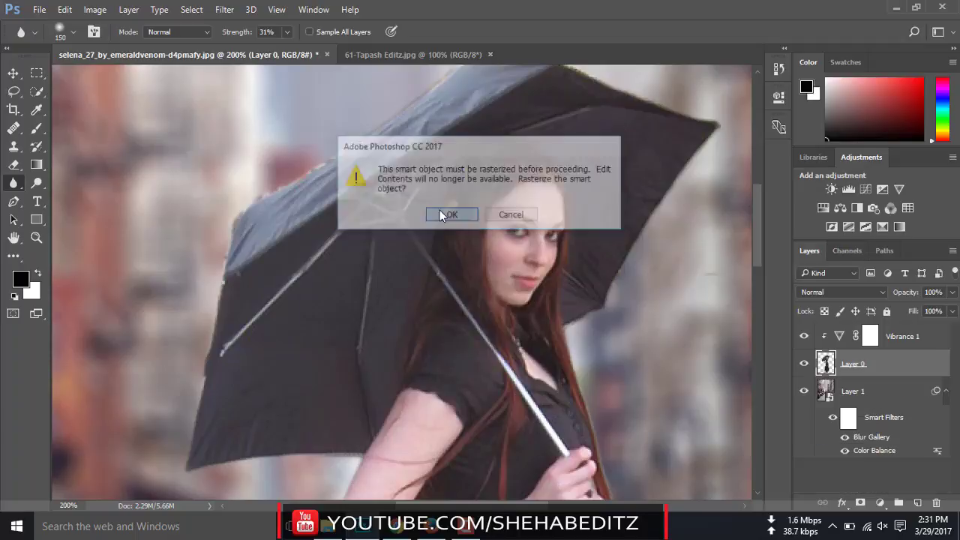
key(bracketleft)
key(bracketleft)
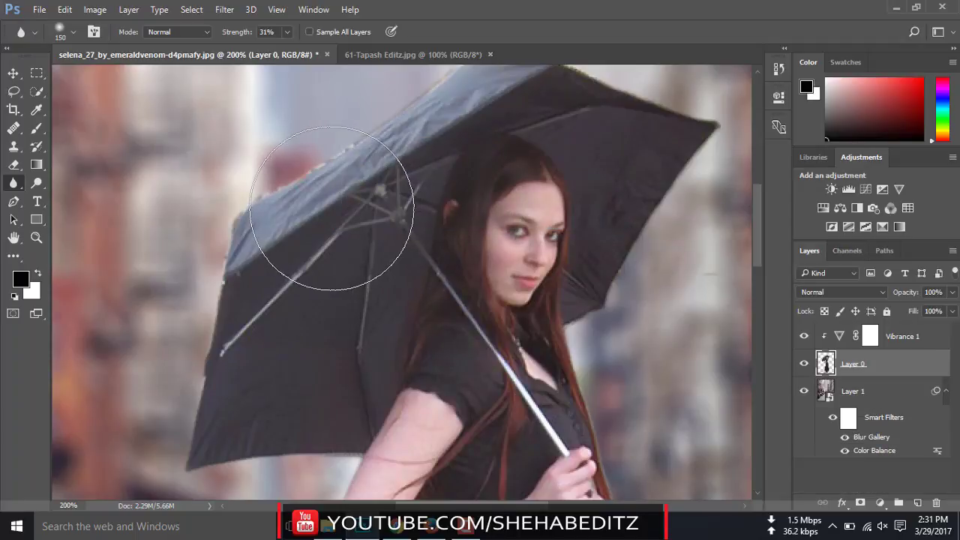
key(bracketleft)
key(bracketleft)
key(bracketleft)
key(bracketleft)
key(bracketleft)
key(bracketleft)
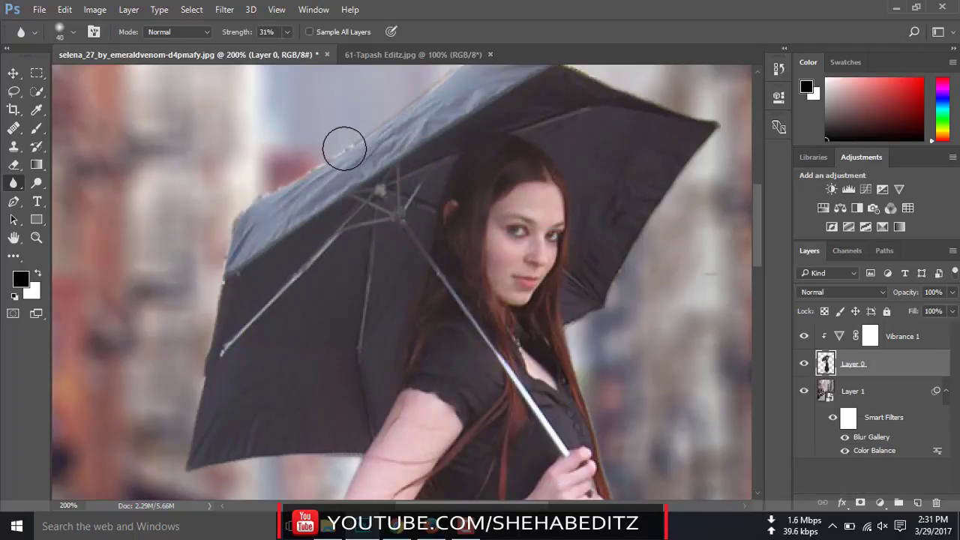
key(bracketleft)
key(bracketleft)
key(bracketleft)
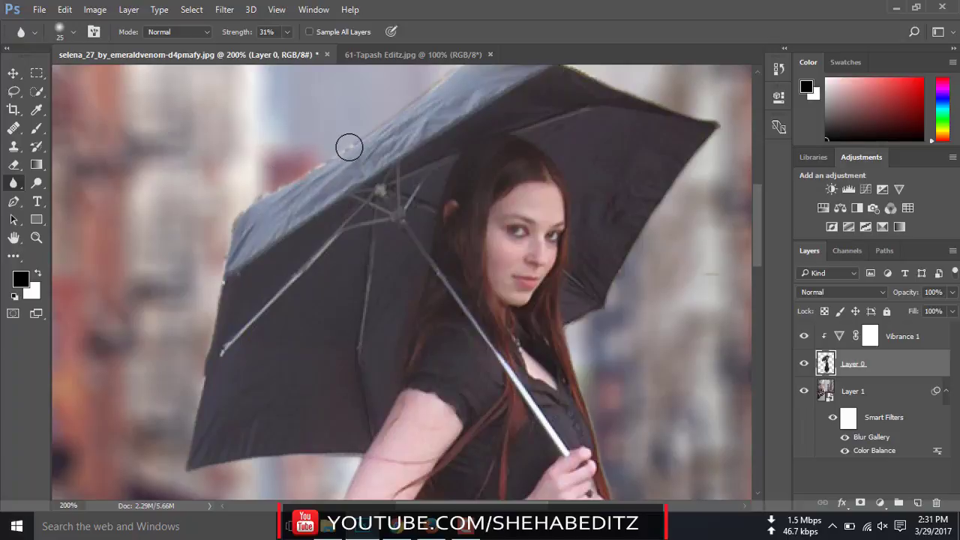
- Blur along the umbrella's top edge and the woman's cut-out edges, then fit the photo in view
scroll(255, 195, down, 1)
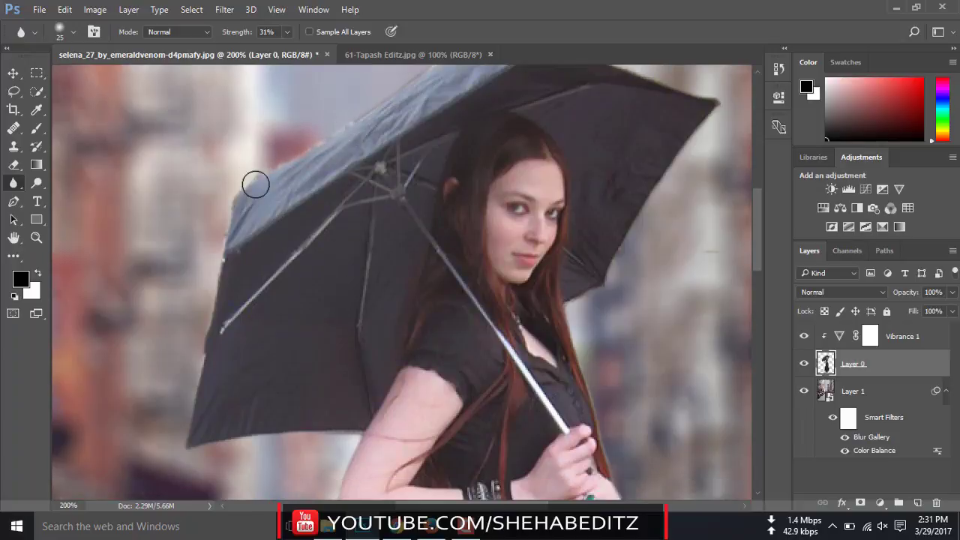
scroll(225, 259, down, 1)
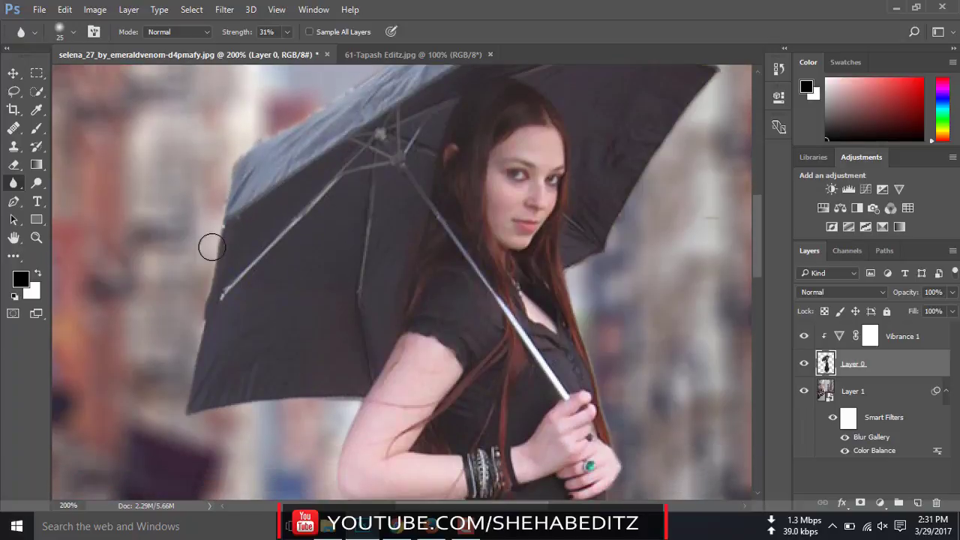
scroll(195, 383, down, 2)
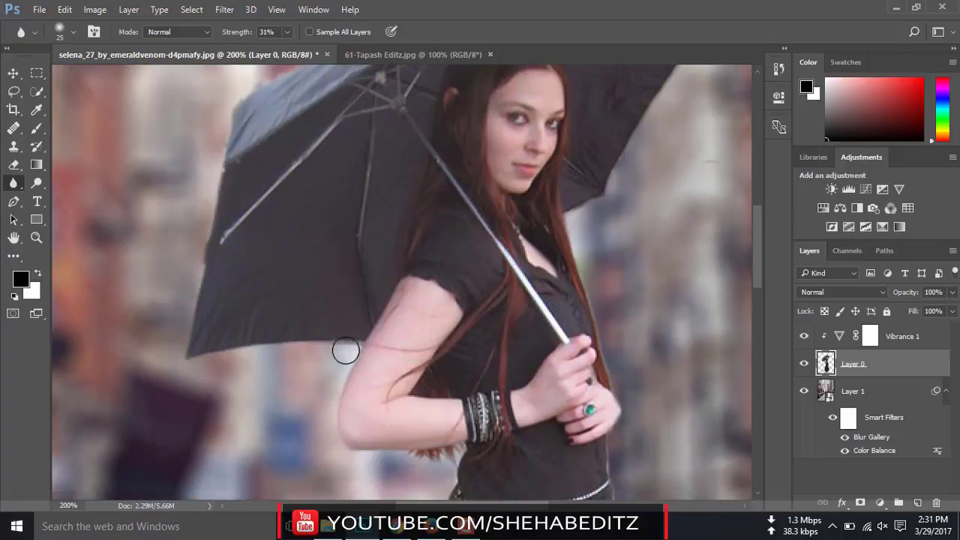
scroll(343, 424, up, 1)
scroll(413, 216, up, 2)
scroll(328, 221, up, 2)
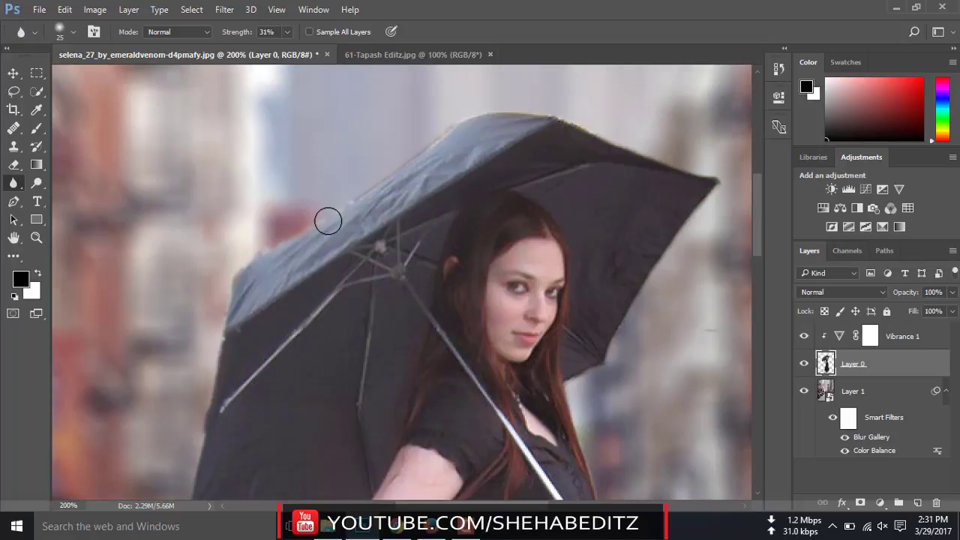
mouse_move(328, 220)
mouse_down()
mouse_move(461, 112)
mouse_move(587, 123)
mouse_move(579, 125)
mouse_move(725, 175)
mouse_move(627, 318)
mouse_up()
scroll(623, 300, down, 3)
scroll(573, 311, down, 1)
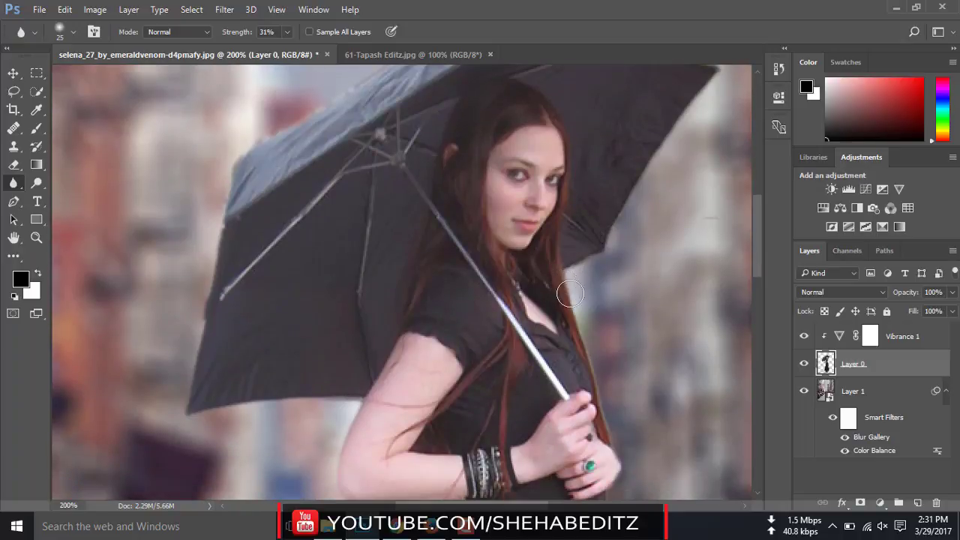
scroll(612, 364, down, 2)
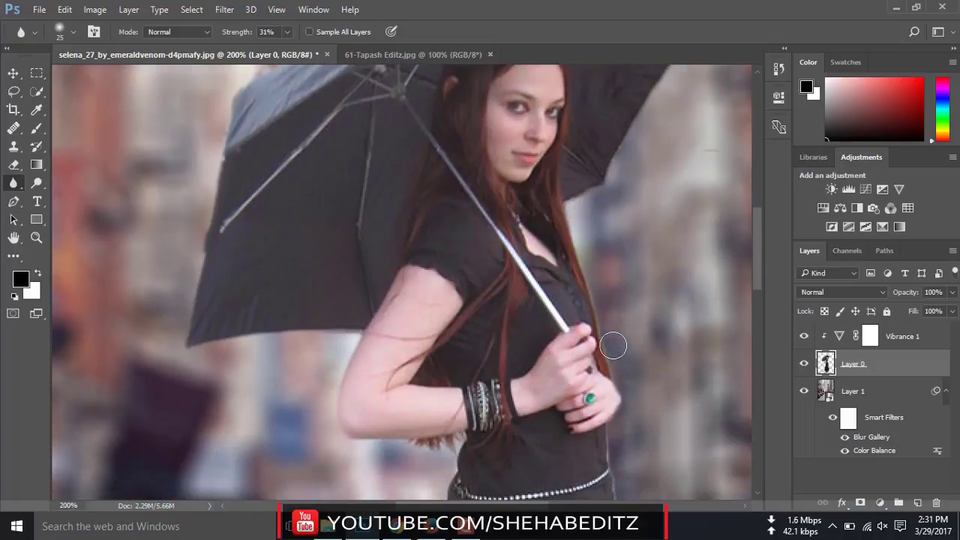
scroll(613, 345, down, 3)
scroll(615, 338, down, 3)
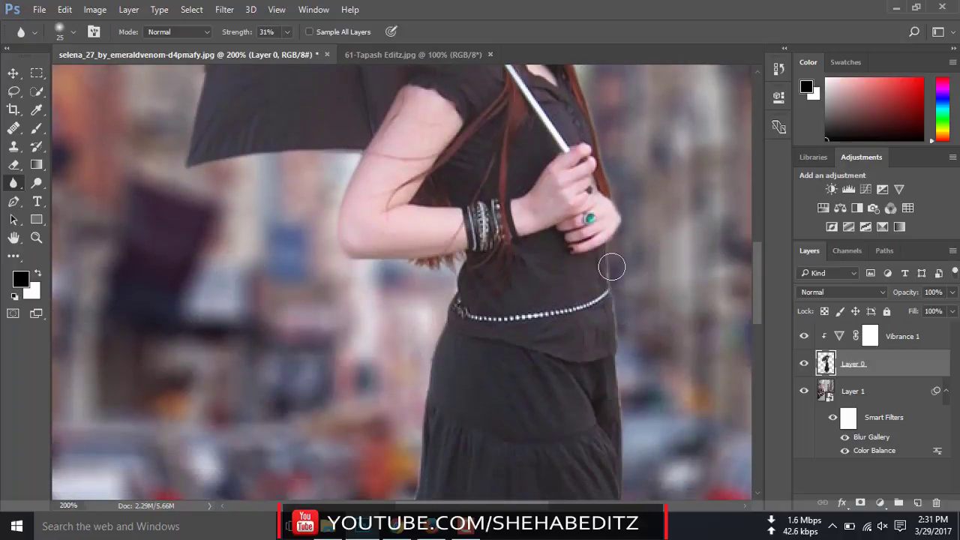
scroll(627, 379, down, 2)
scroll(465, 182, down, 1)
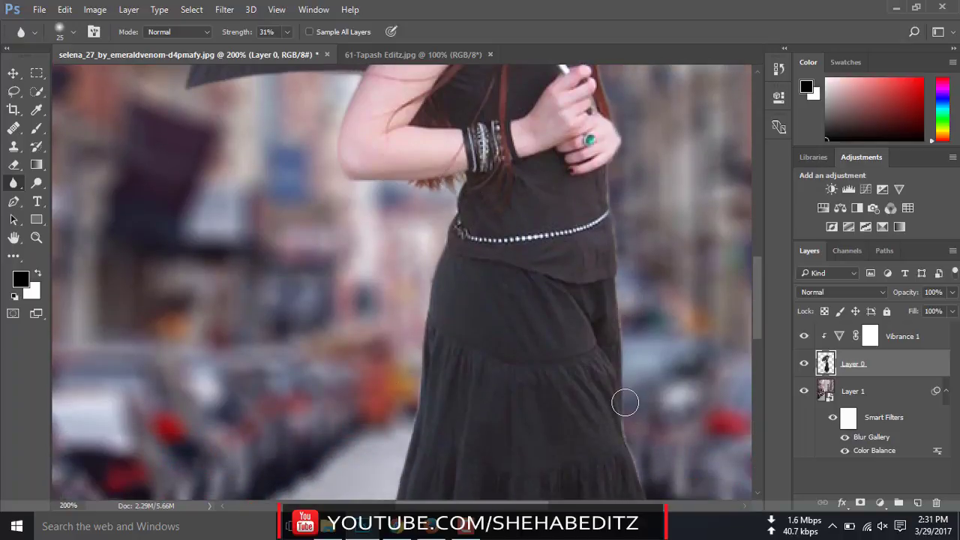
scroll(624, 375, down, 3)
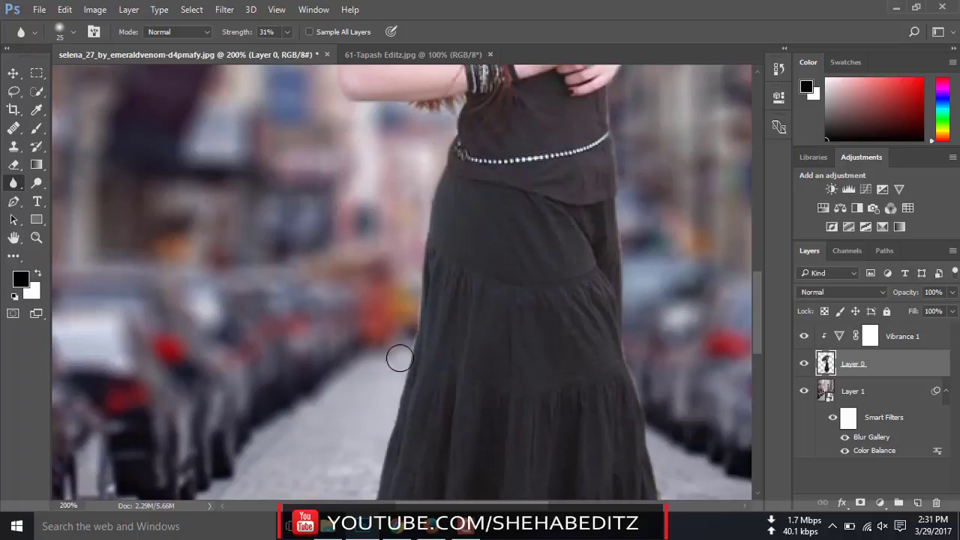
scroll(397, 353, down, 2)
scroll(392, 247, down, 3)
scroll(525, 232, down, 1)
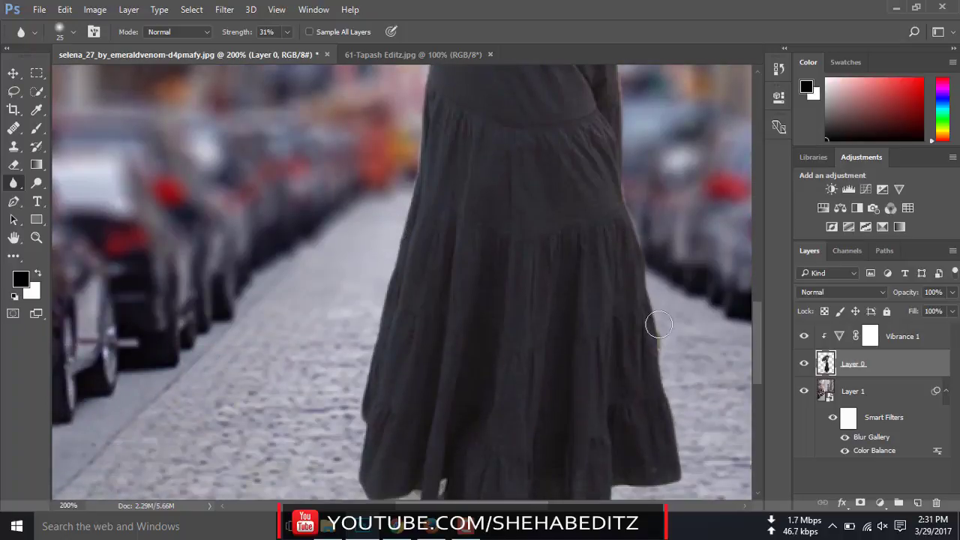
scroll(457, 293, down, 2)
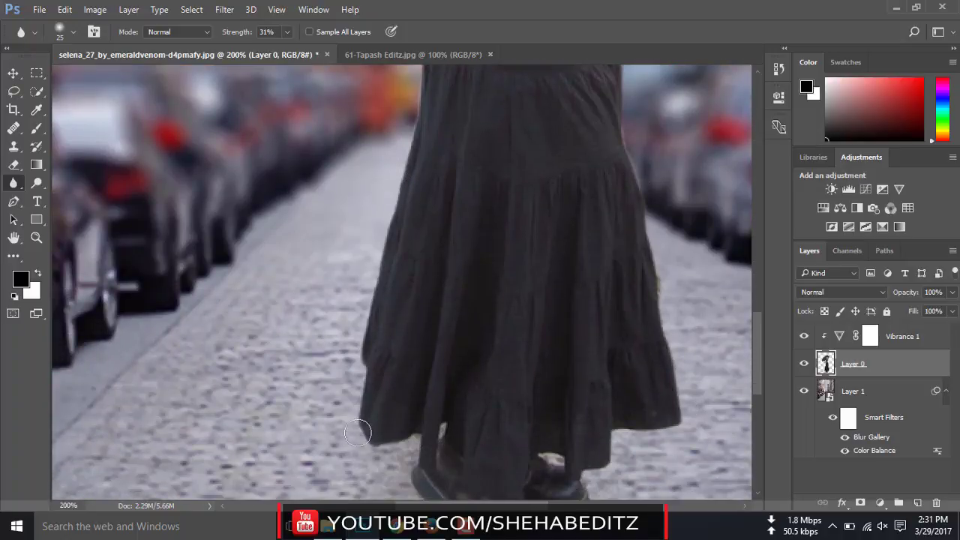
scroll(383, 372, down, 3)
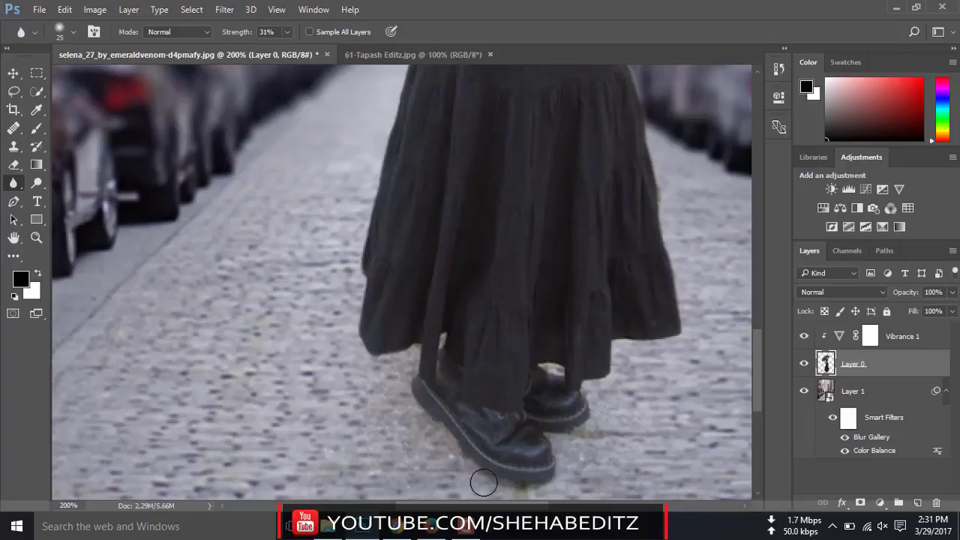
scroll(538, 393, up, 1)
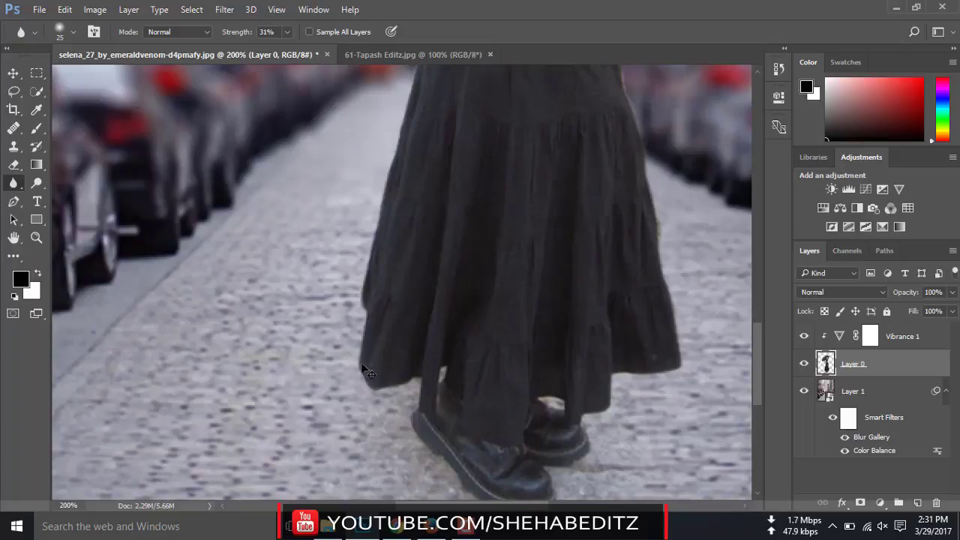
key(ctrl+0)
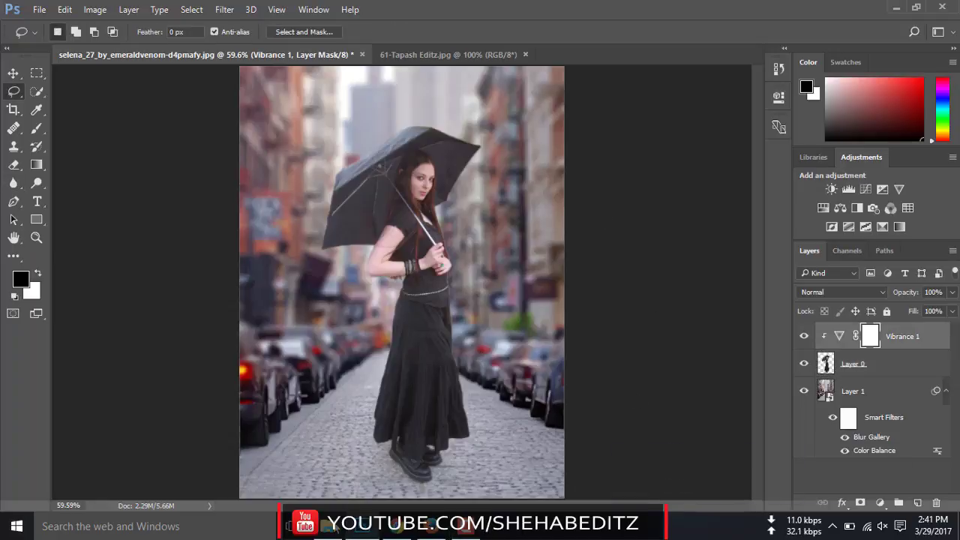
- Drag heavy_splashy_rain from the TAPASH EDITZ STOCK folder onto the Photoshop document
click(335, 527)
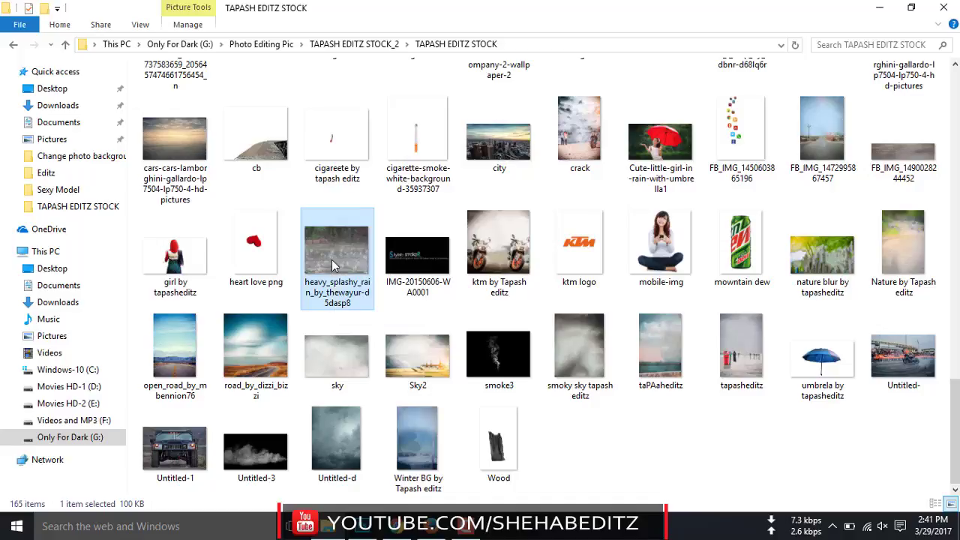
mouse_move(331, 260)
mouse_down()
mouse_move(410, 397)
mouse_move(366, 534)
mouse_move(415, 428)
mouse_up()
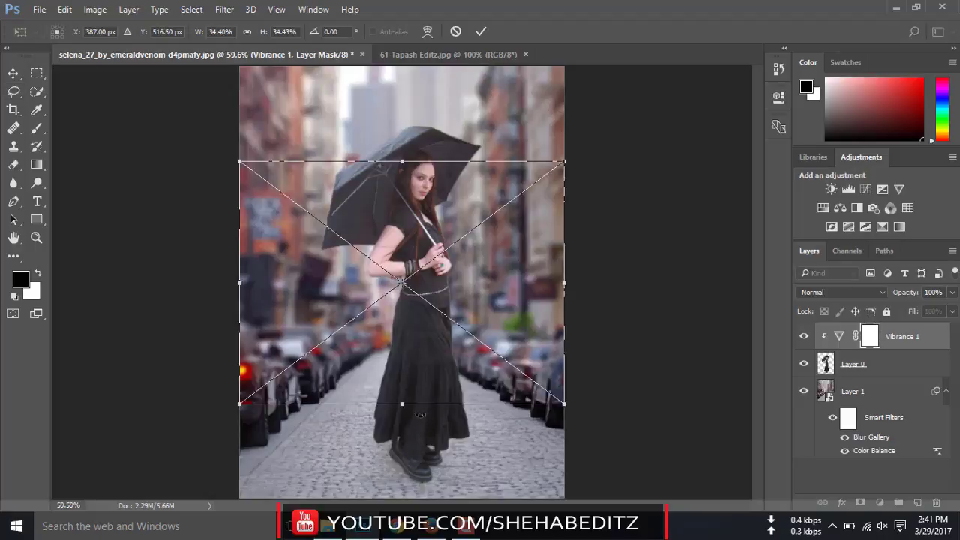
- Place the rain texture beneath the woman, shift it down over the street, and rasterize it
click(480, 31)
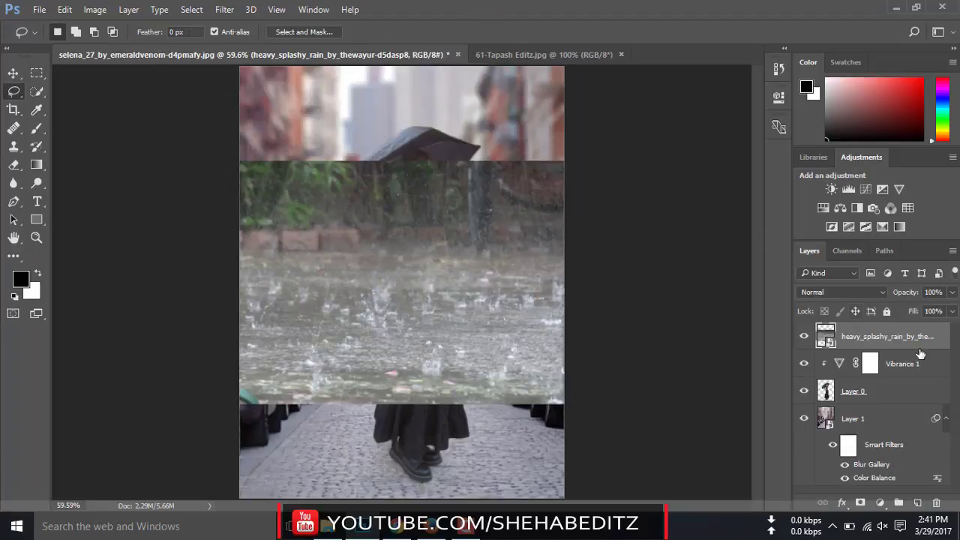
drag(888, 339, 888, 405)
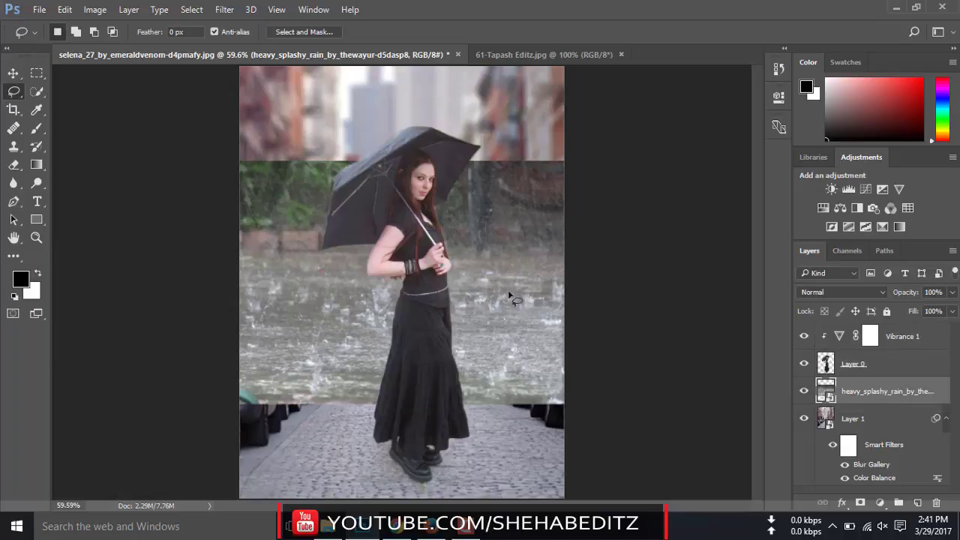
click(13, 73)
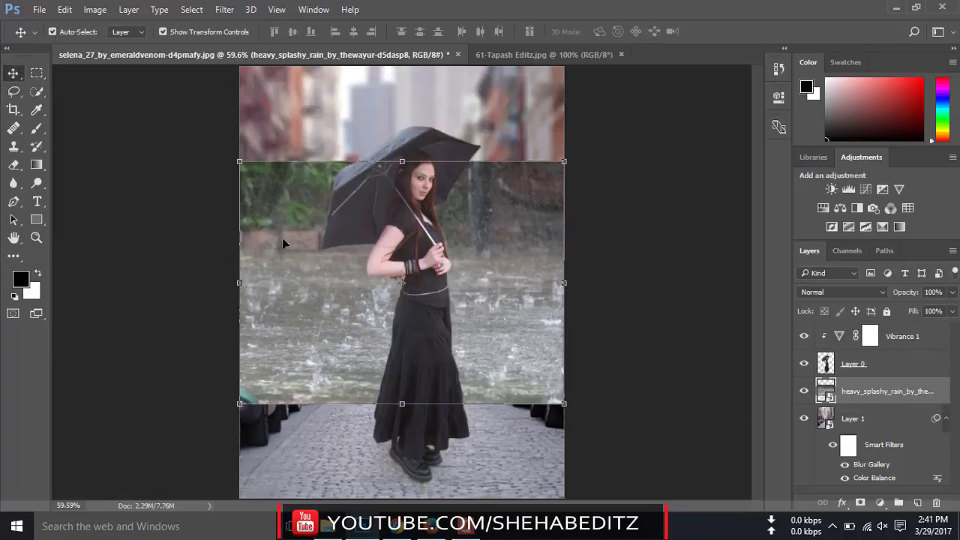
drag(321, 285, 313, 368)
click(644, 349)
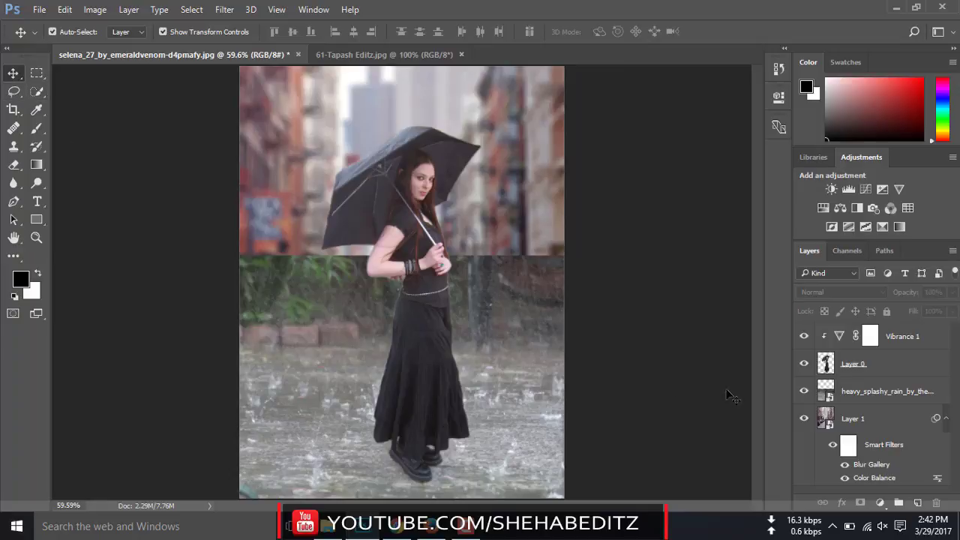
click(853, 398)
right_click(852, 398)
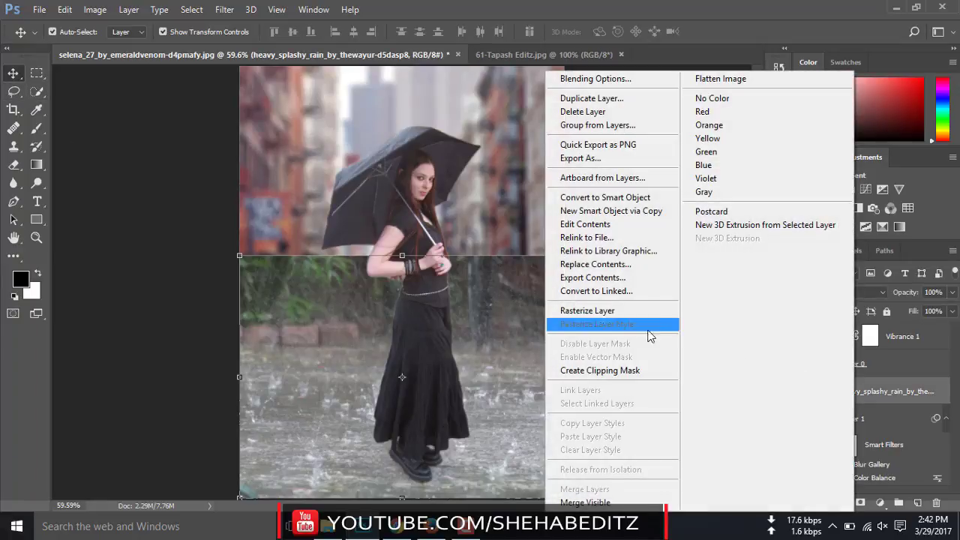
click(591, 314)
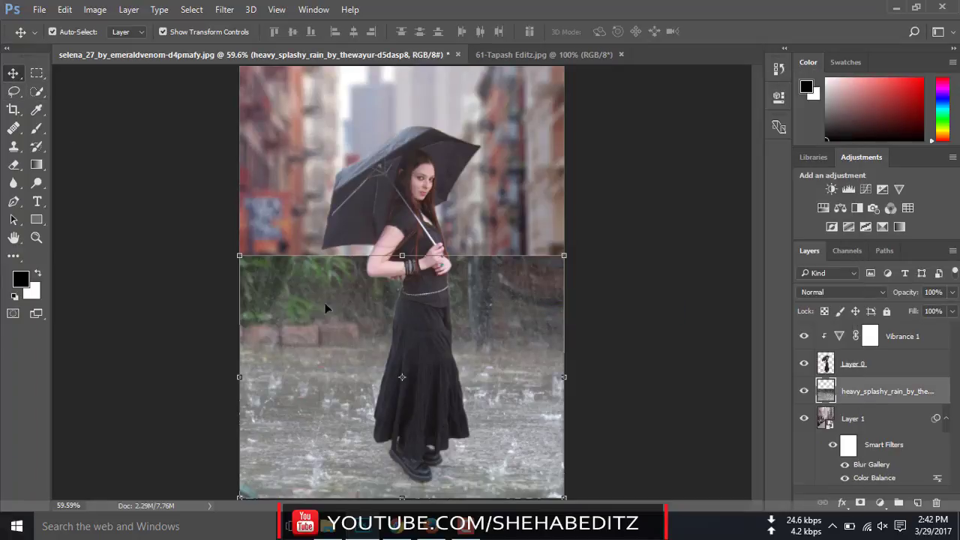
- Delete the rain texture's upper band so only ground splashes remain, and make it a smart object
click(13, 90)
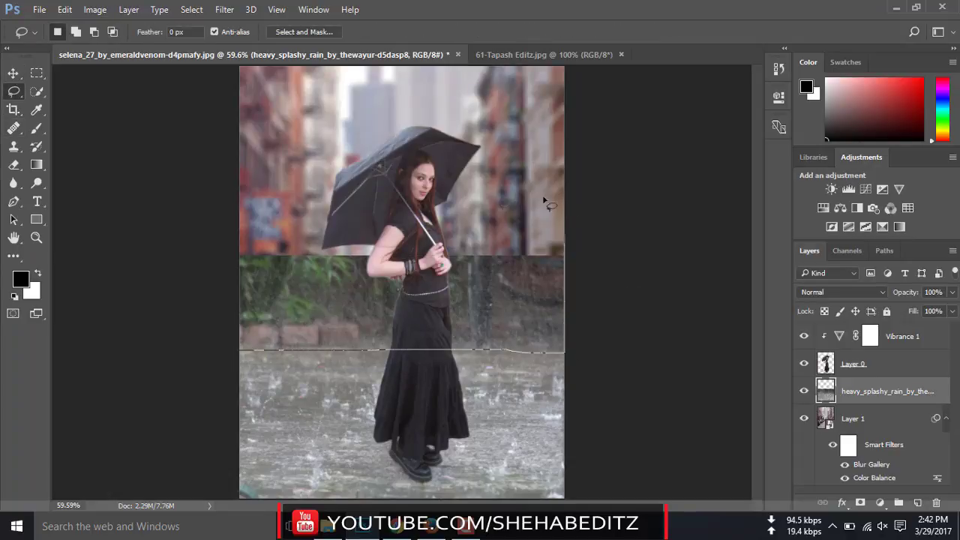
drag(574, 355, 229, 278)
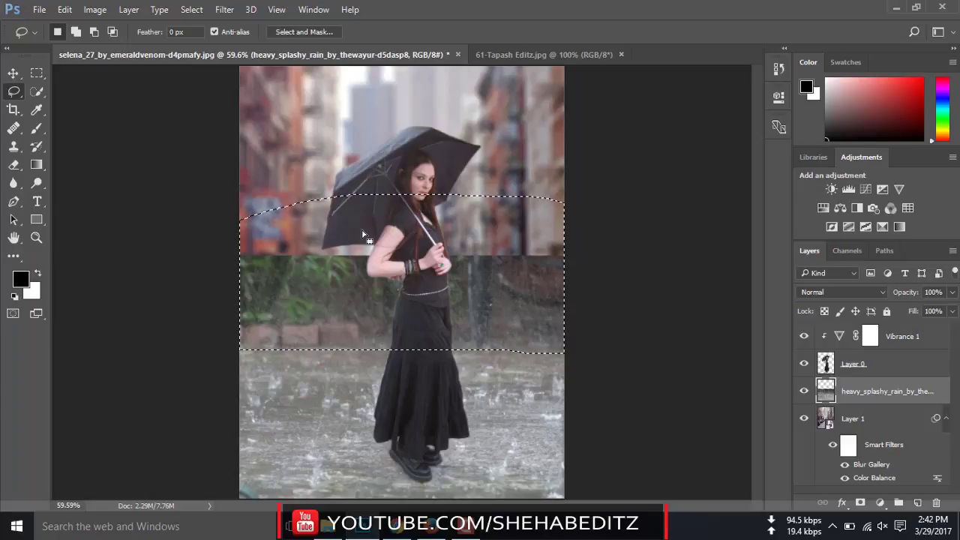
key(Delete)
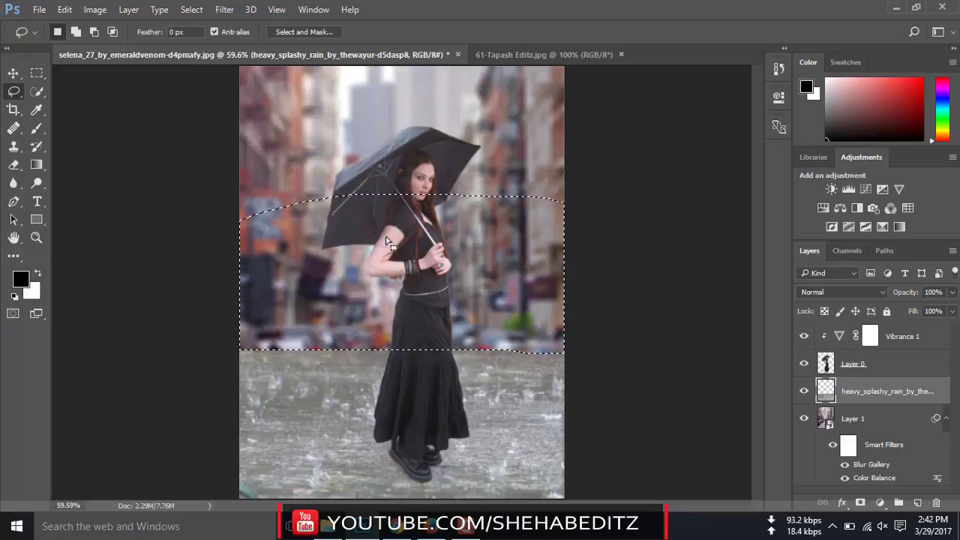
key(ctrl+d)
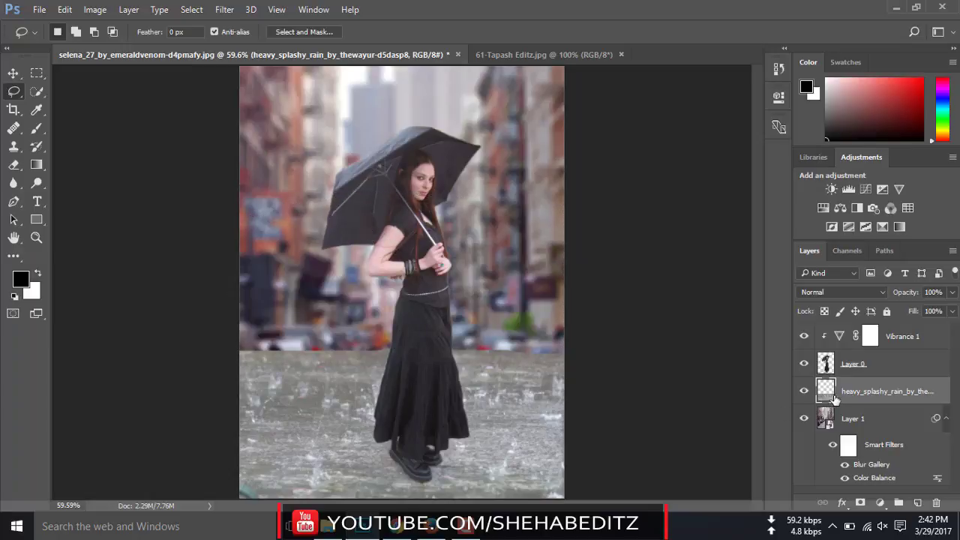
right_click(840, 397)
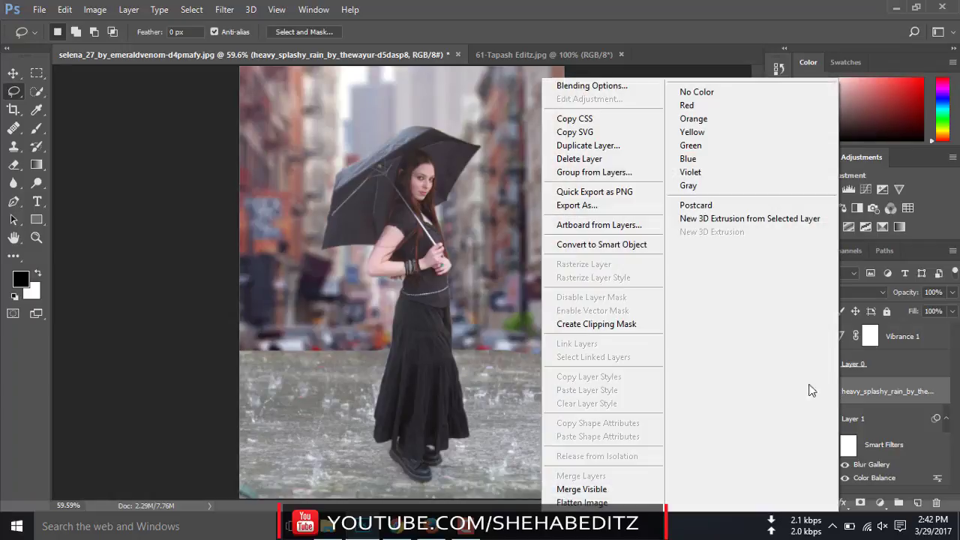
click(581, 245)
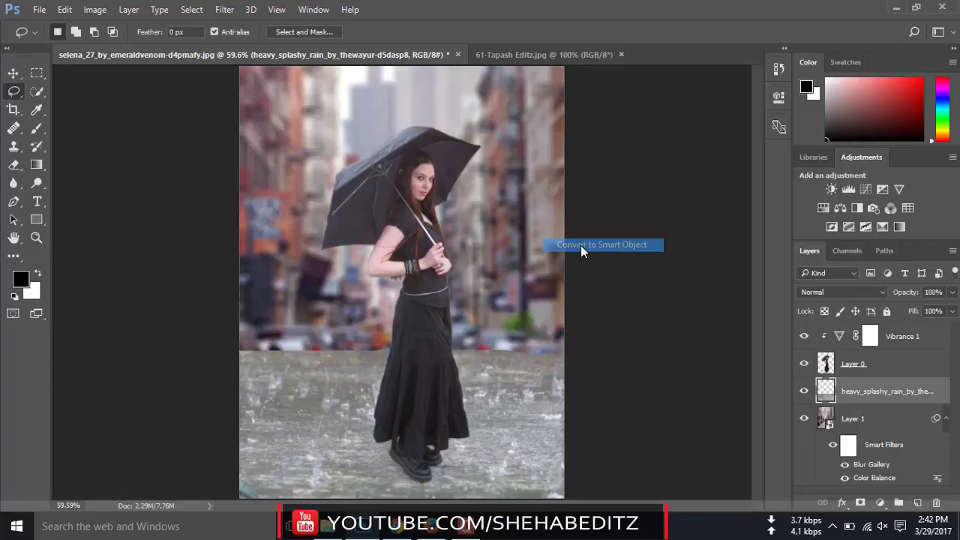
- Blend the ground rain layer in Overlay at 89% opacity and duplicate it
click(810, 292)
click(825, 147)
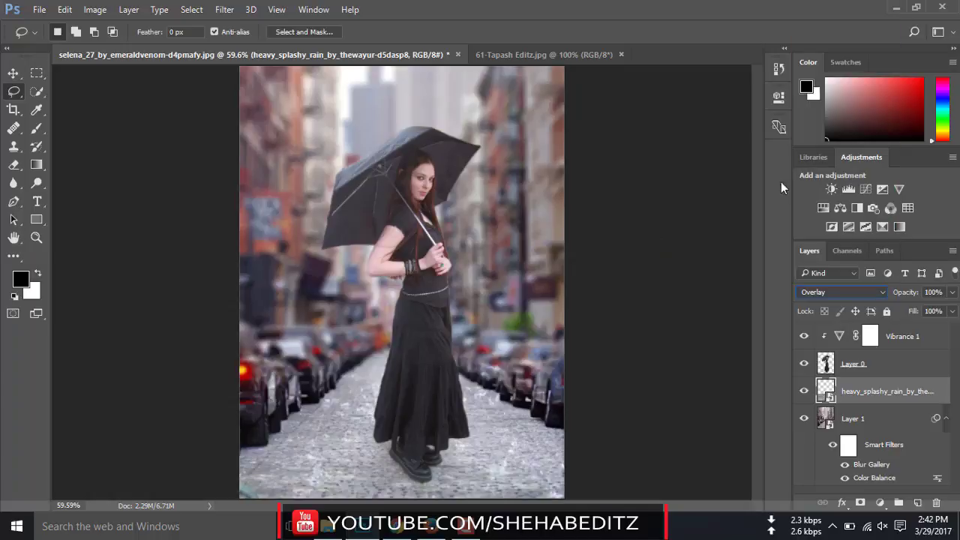
click(953, 292)
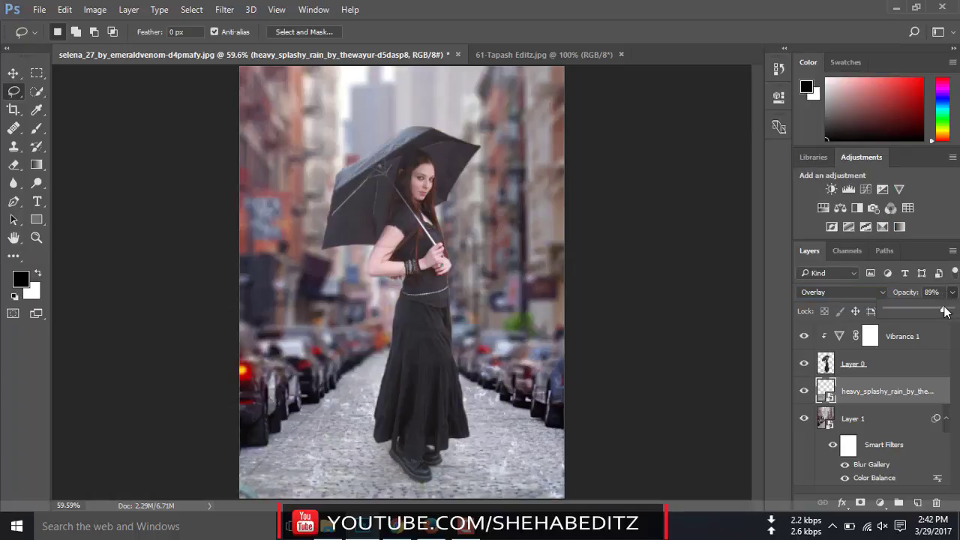
click(804, 395)
double_click(805, 395)
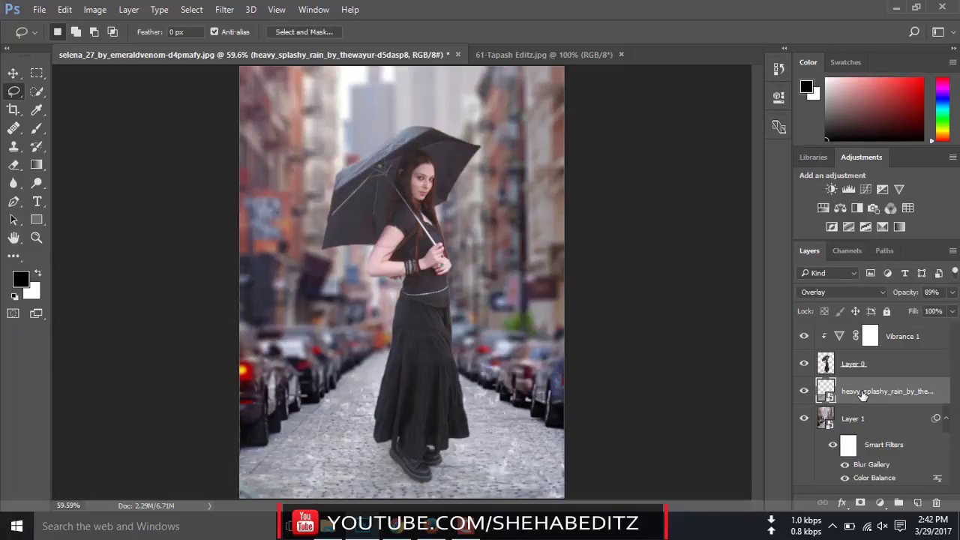
mouse_move(872, 397)
mouse_down()
mouse_move(921, 498)
mouse_move(864, 330)
mouse_move(846, 383)
mouse_up()
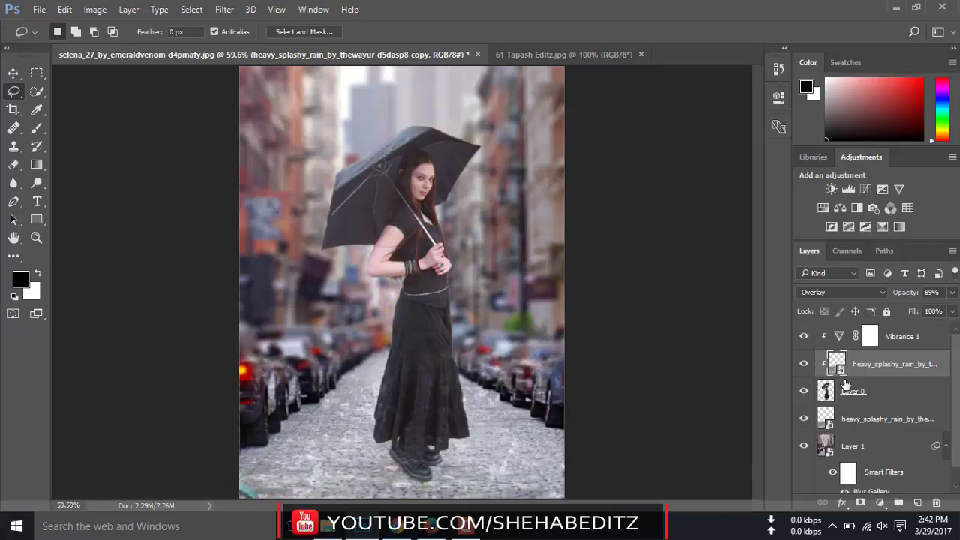
- Move the clipped rain copy up over the umbrella
click(804, 364)
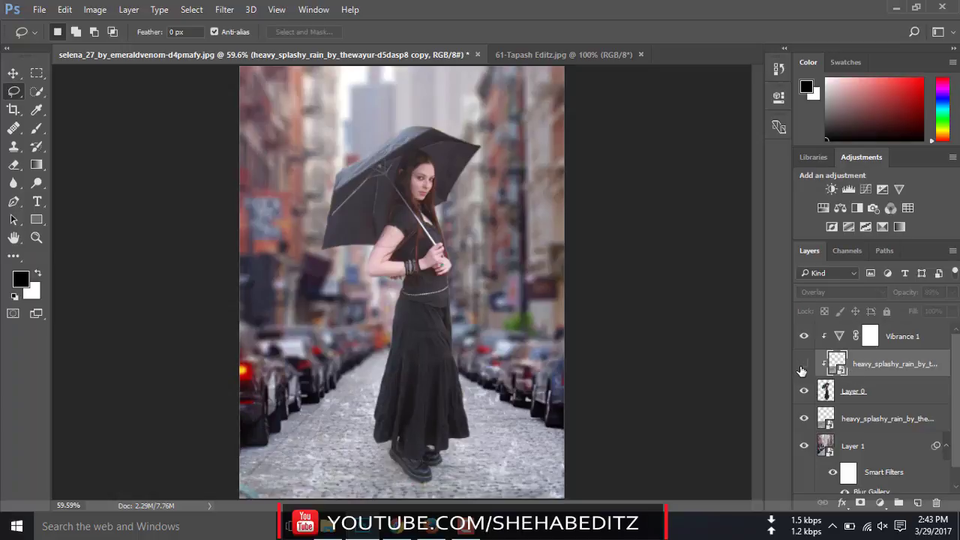
click(12, 73)
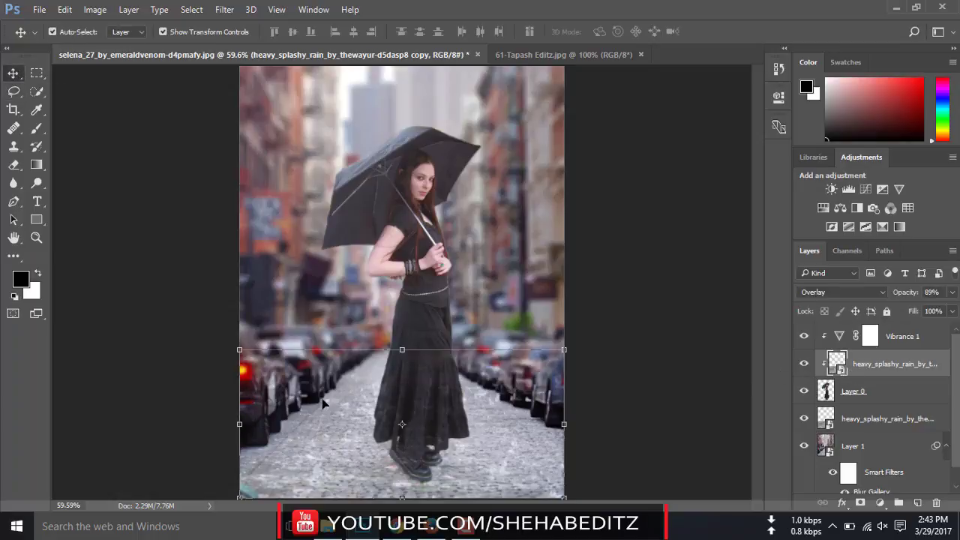
drag(340, 432, 346, 177)
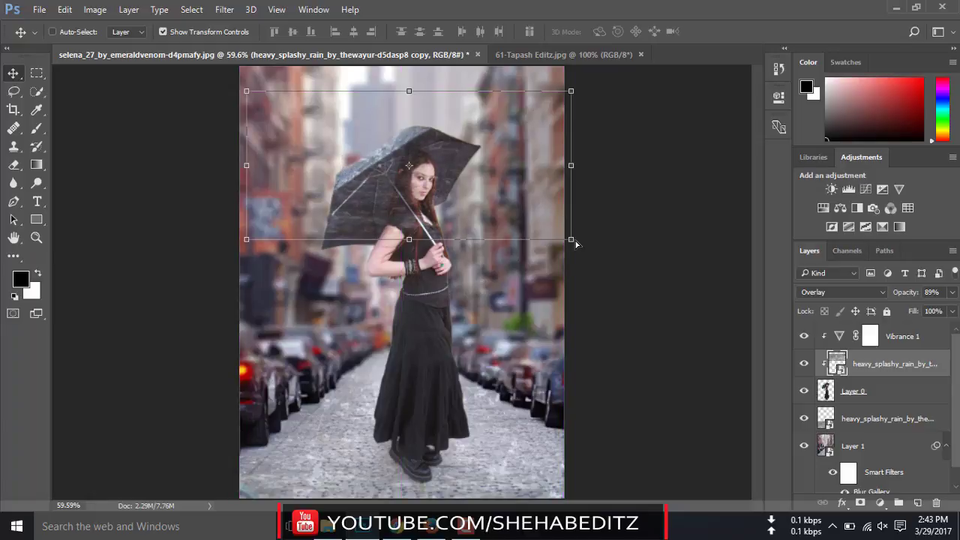
- Distort the rain copy's corners to fit over the umbrella and her upper body
mouse_move(576, 244)
mouse_down()
mouse_move(561, 255)
mouse_move(552, 247)
mouse_up()
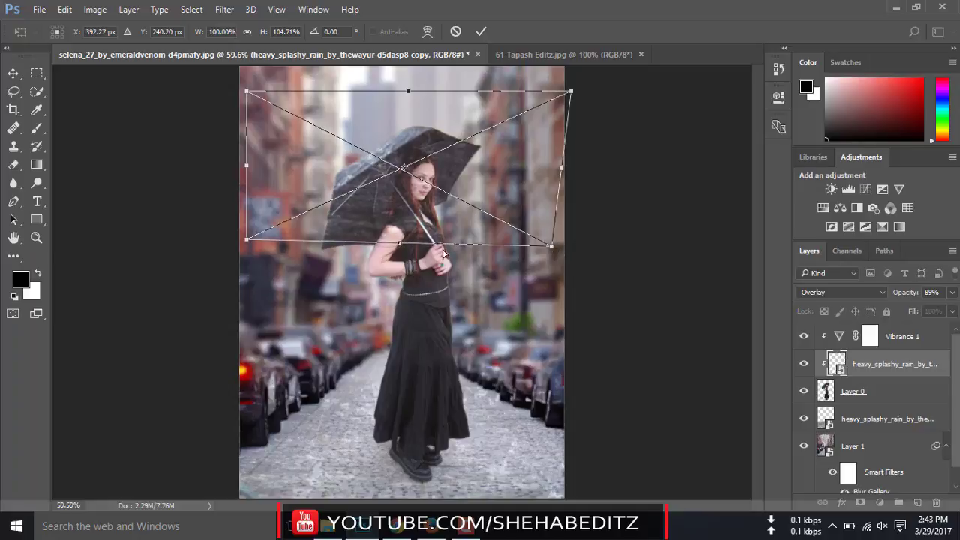
drag(247, 240, 274, 260)
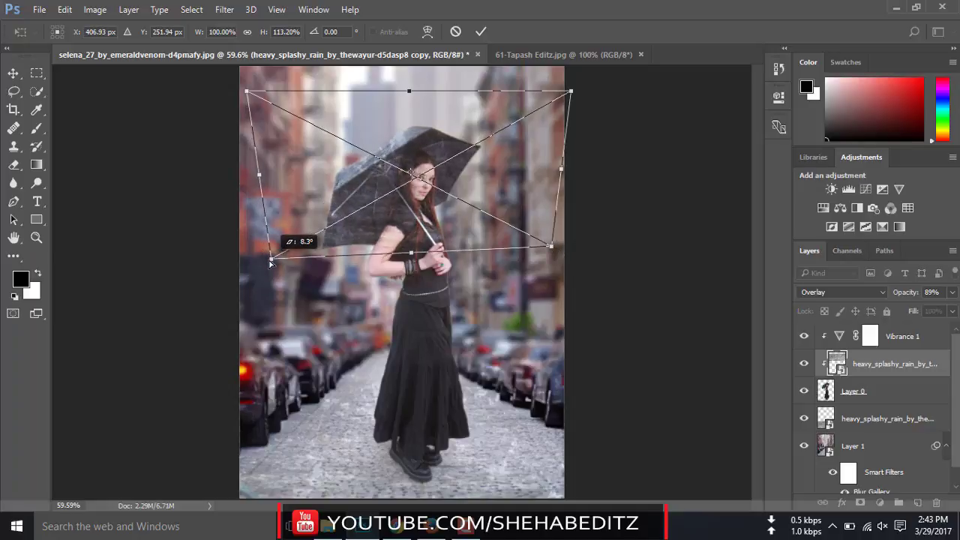
drag(257, 92, 262, 73)
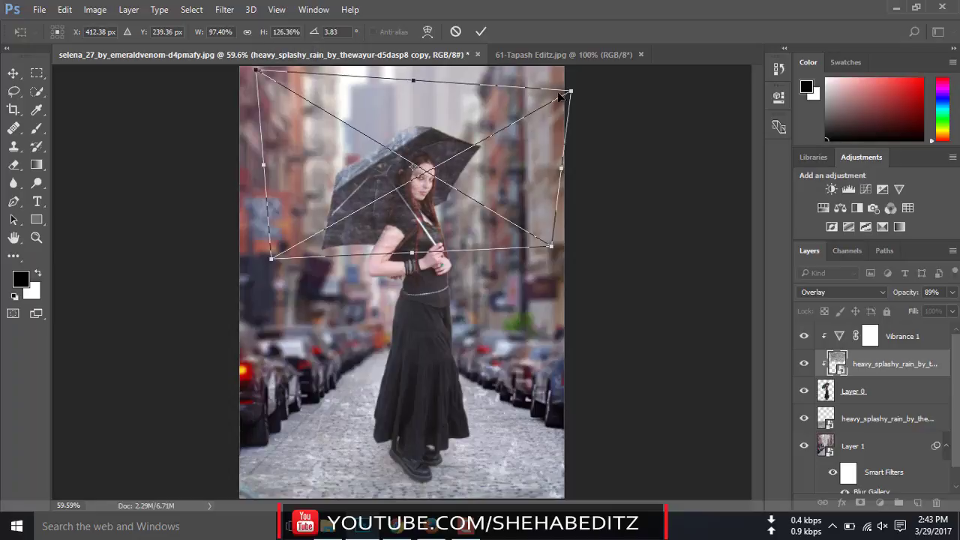
drag(560, 98, 534, 72)
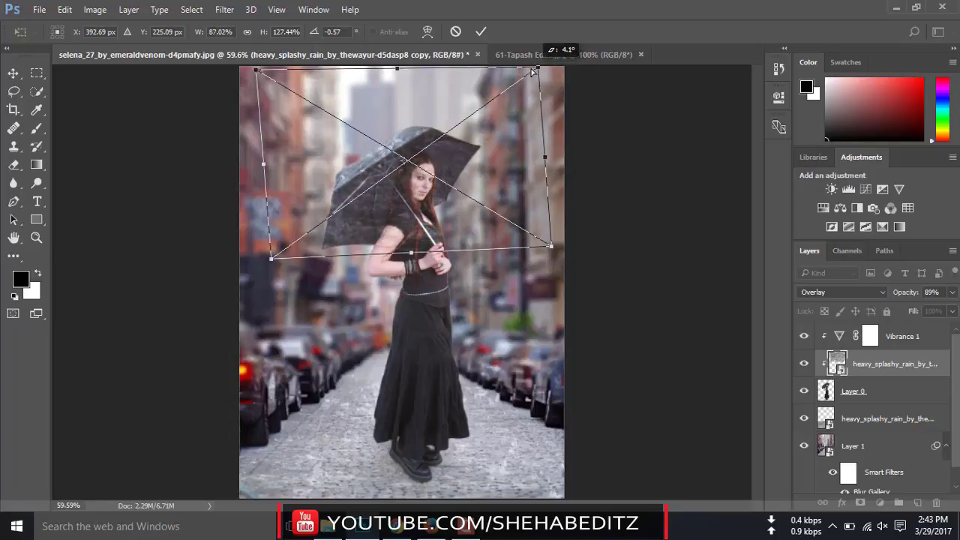
drag(465, 178, 488, 189)
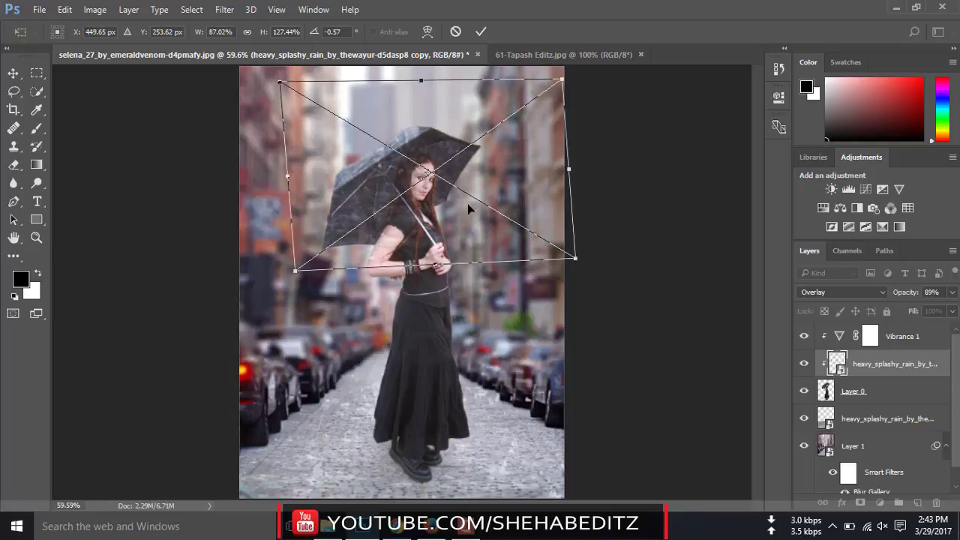
drag(295, 270, 279, 276)
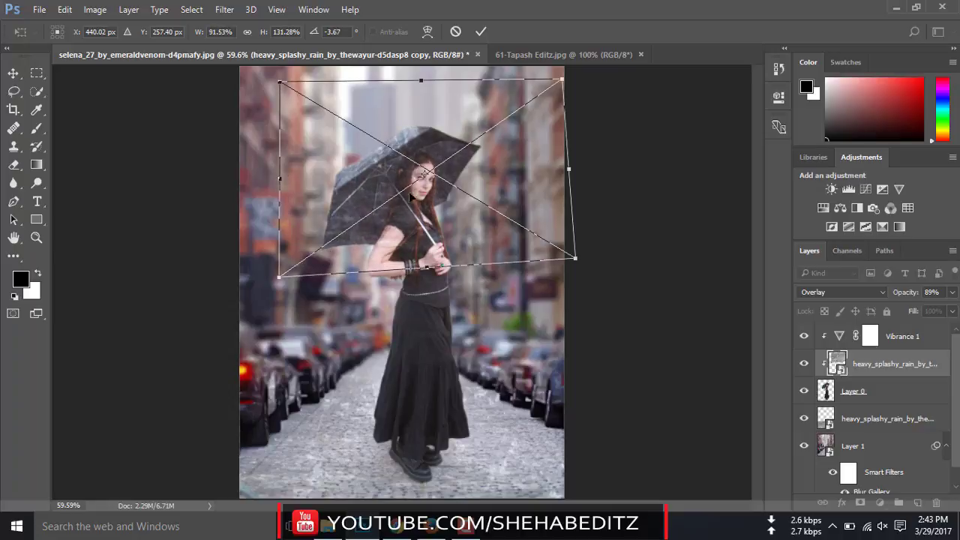
click(481, 32)
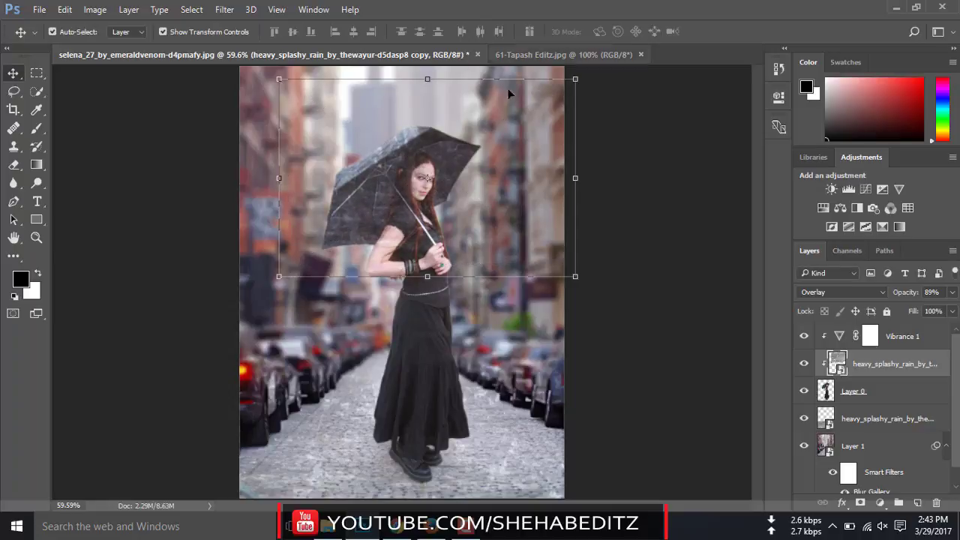
click(620, 192)
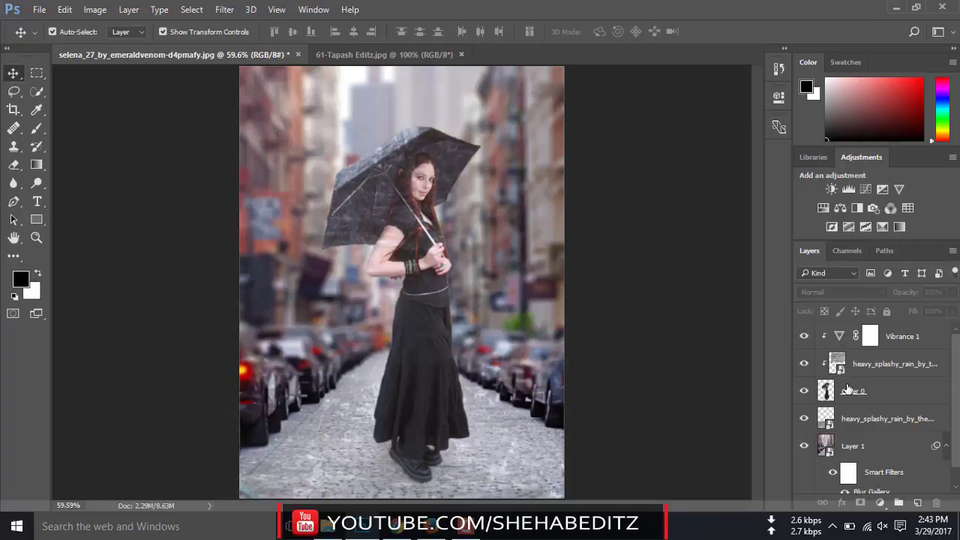
click(837, 367)
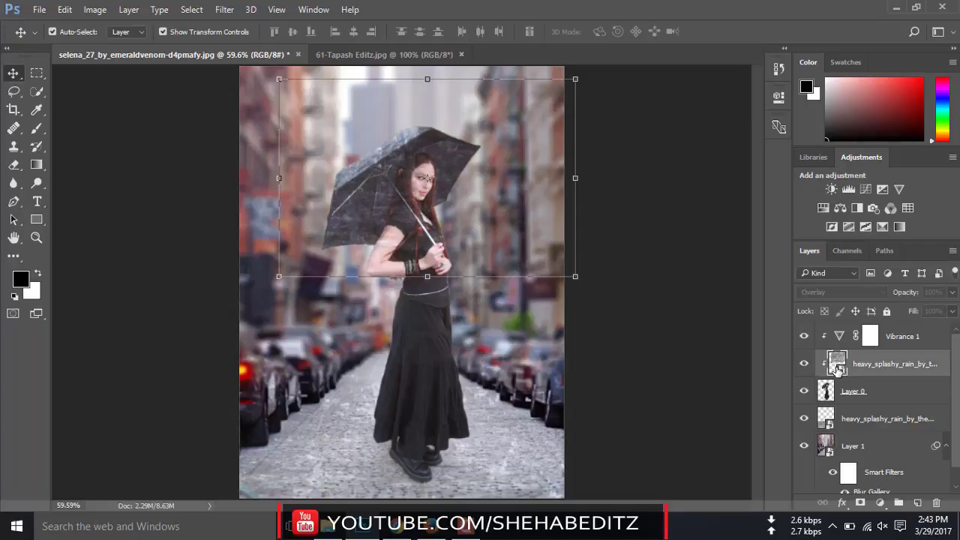
- Mask the rain copy and paint out rain along the umbrella edge, arm and face
click(860, 503)
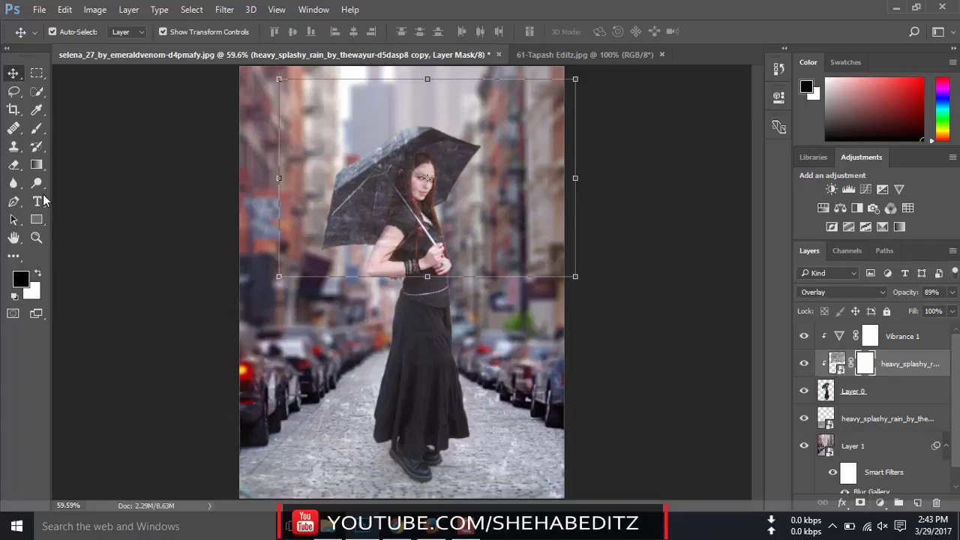
click(36, 128)
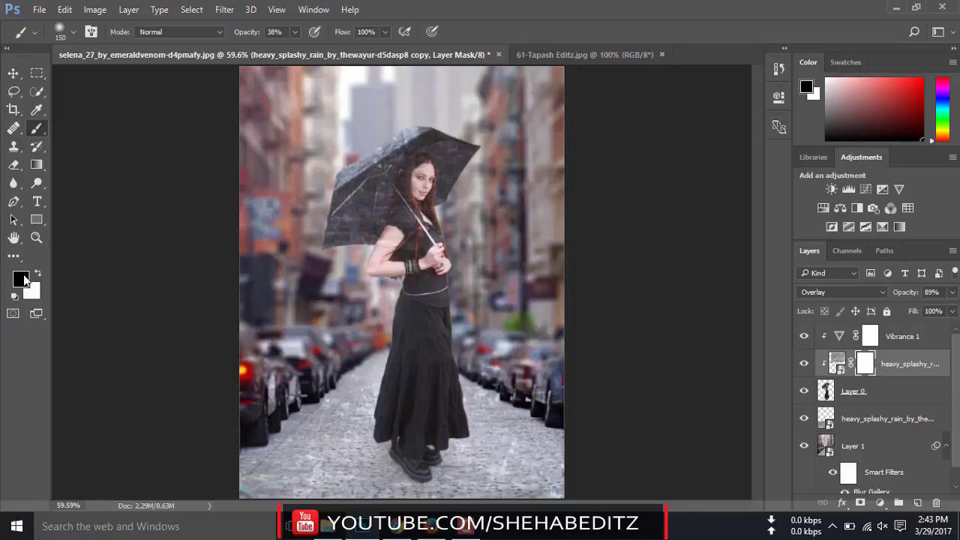
mouse_move(273, 270)
mouse_down()
mouse_move(318, 182)
mouse_move(311, 150)
mouse_move(294, 267)
mouse_move(358, 270)
mouse_move(407, 239)
mouse_move(409, 211)
mouse_move(438, 266)
mouse_move(424, 244)
mouse_up()
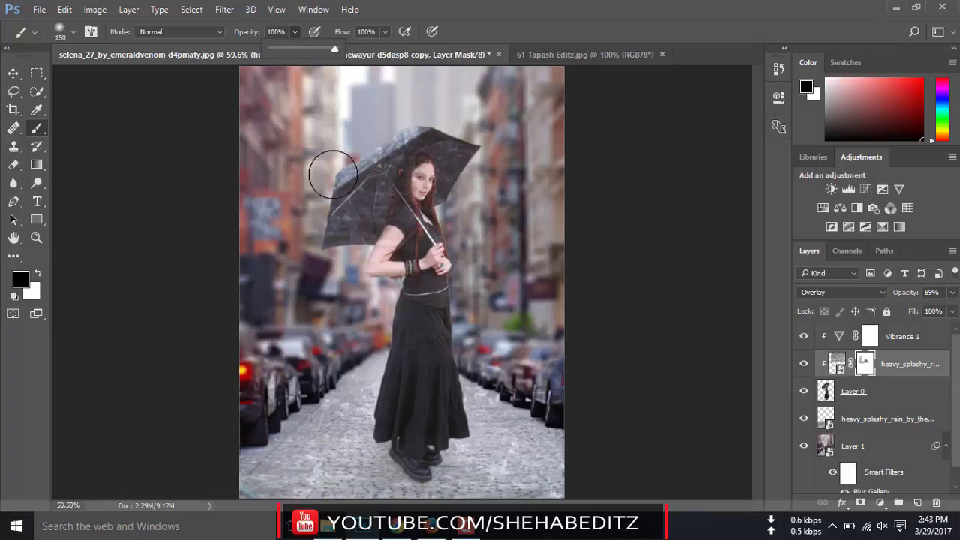
mouse_move(332, 174)
mouse_down()
mouse_move(297, 174)
mouse_move(312, 276)
mouse_move(390, 267)
mouse_up()
key(bracketleft)
key(bracketleft)
key(bracketleft)
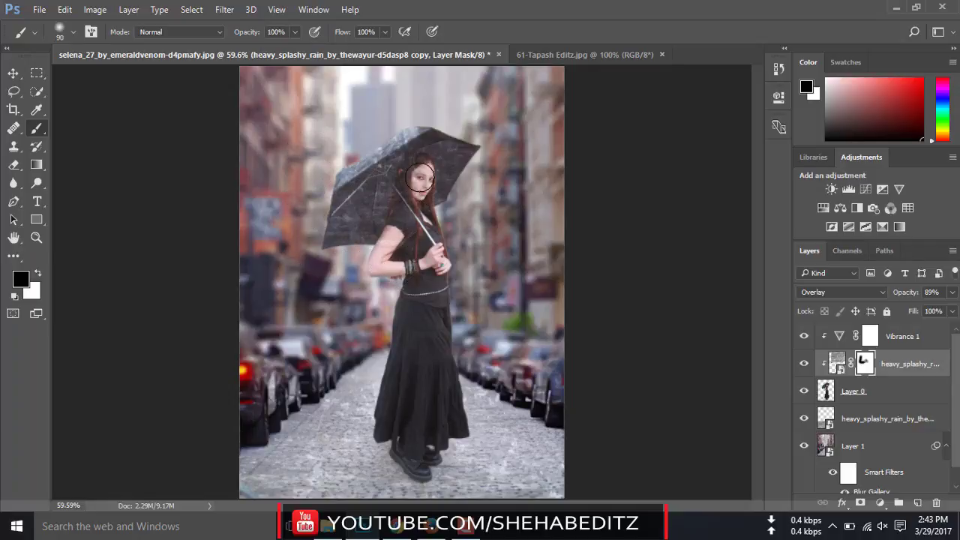
mouse_move(417, 169)
mouse_down()
mouse_move(422, 217)
mouse_move(405, 218)
mouse_move(445, 258)
mouse_up()
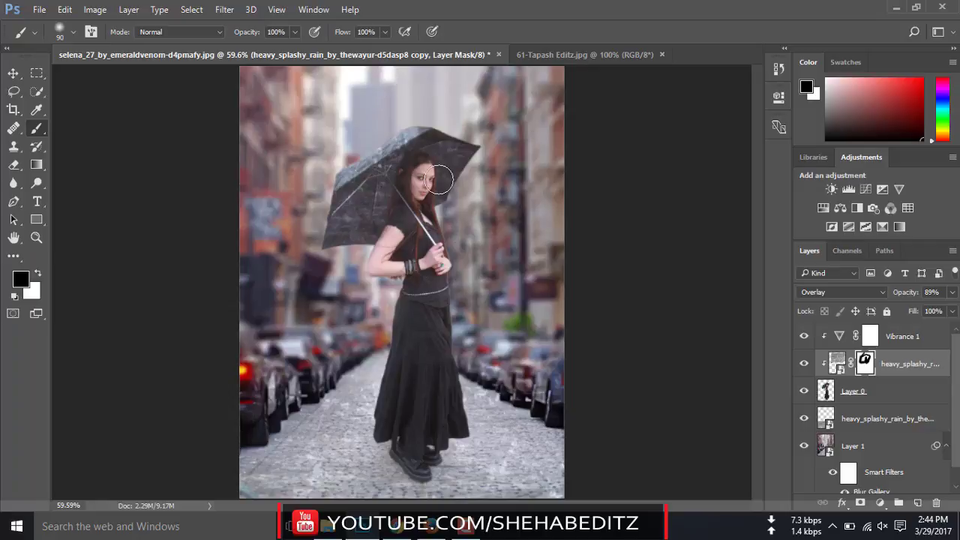
drag(440, 180, 384, 216)
- With a 75% opacity brush, fade the rain on the umbrella's left panel and top
click(293, 36)
drag(297, 48, 270, 47)
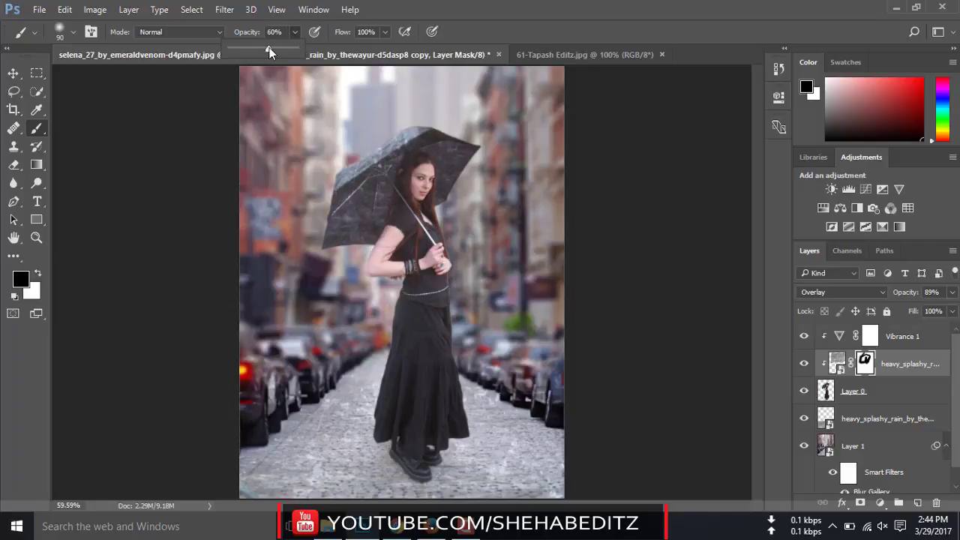
mouse_move(385, 172)
mouse_down()
mouse_move(361, 193)
mouse_move(370, 228)
mouse_up()
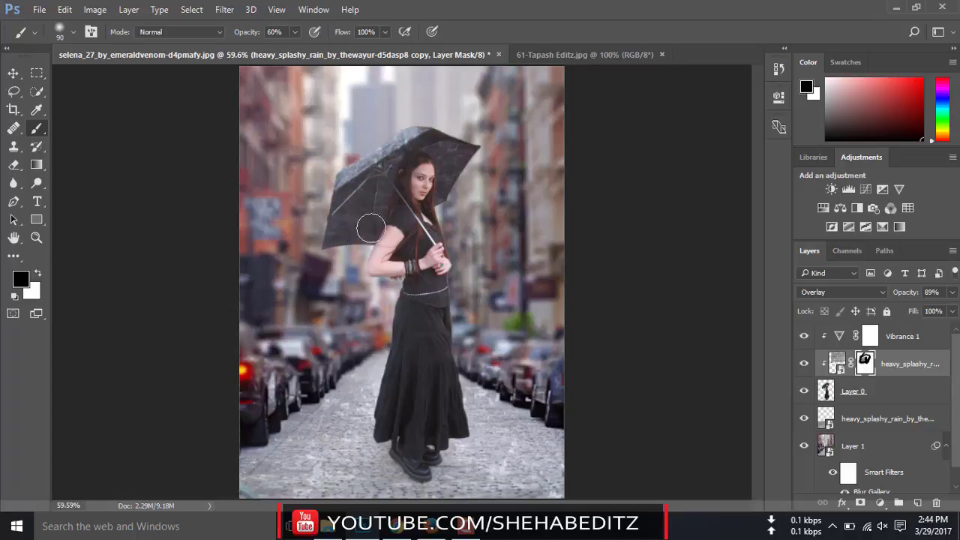
key(ctrl+z)
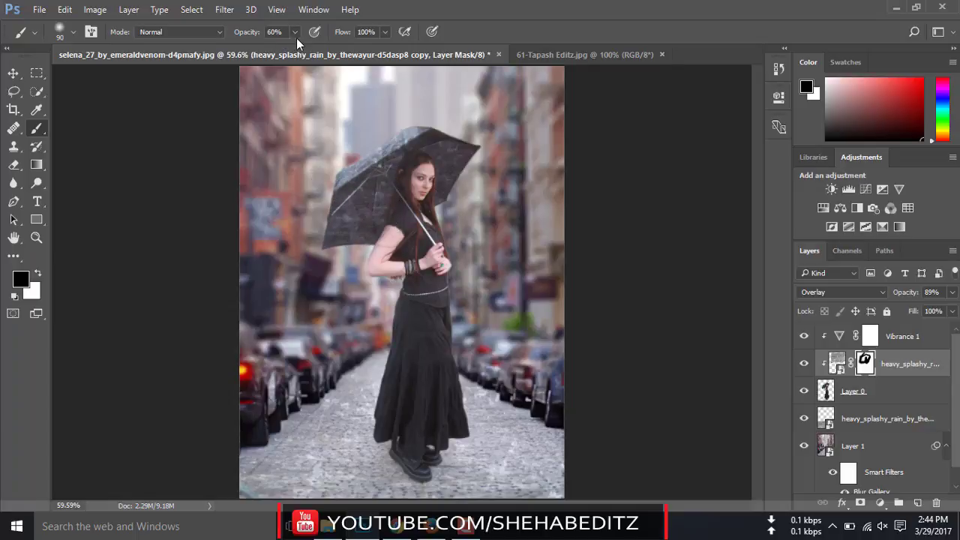
click(295, 32)
drag(300, 48, 304, 48)
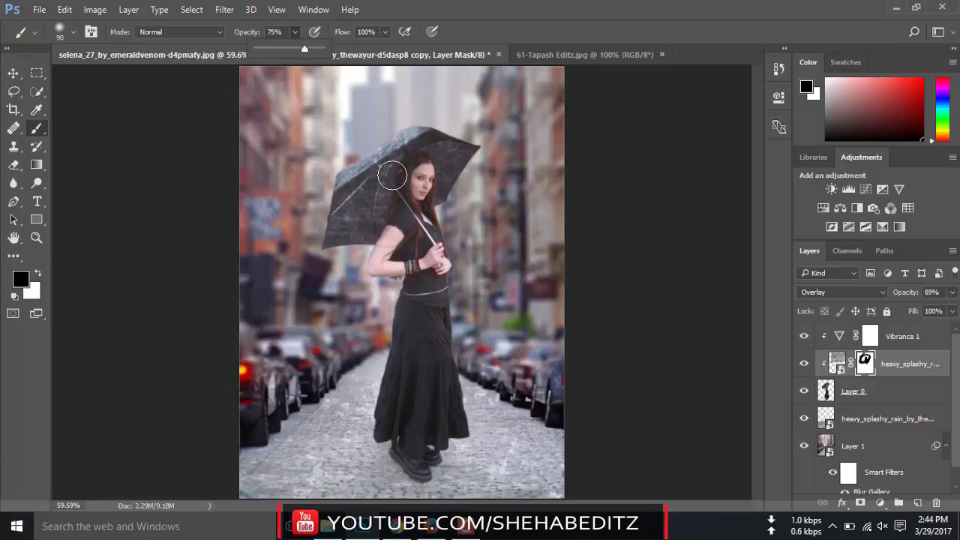
mouse_move(392, 176)
mouse_down()
mouse_move(368, 188)
mouse_move(347, 221)
mouse_move(378, 222)
mouse_move(455, 164)
mouse_up()
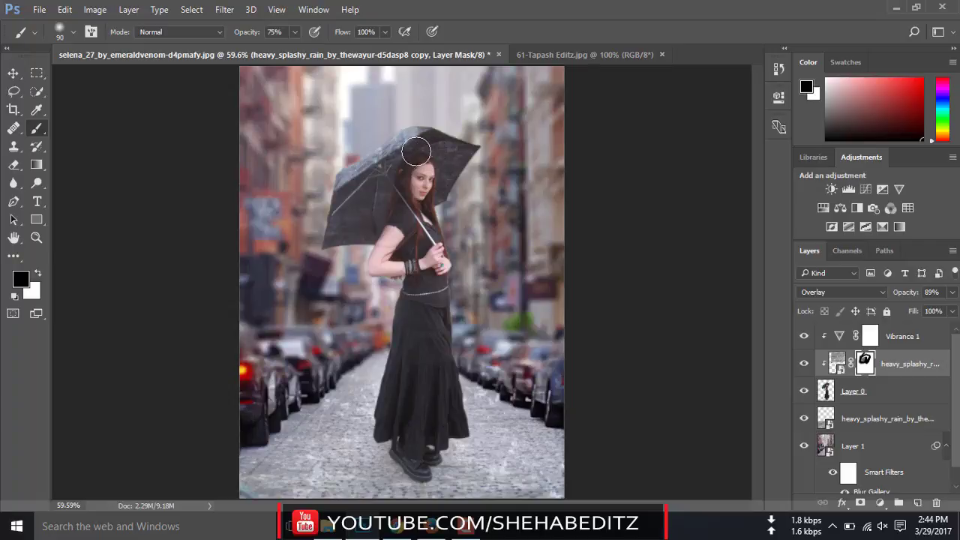
drag(413, 156, 451, 161)
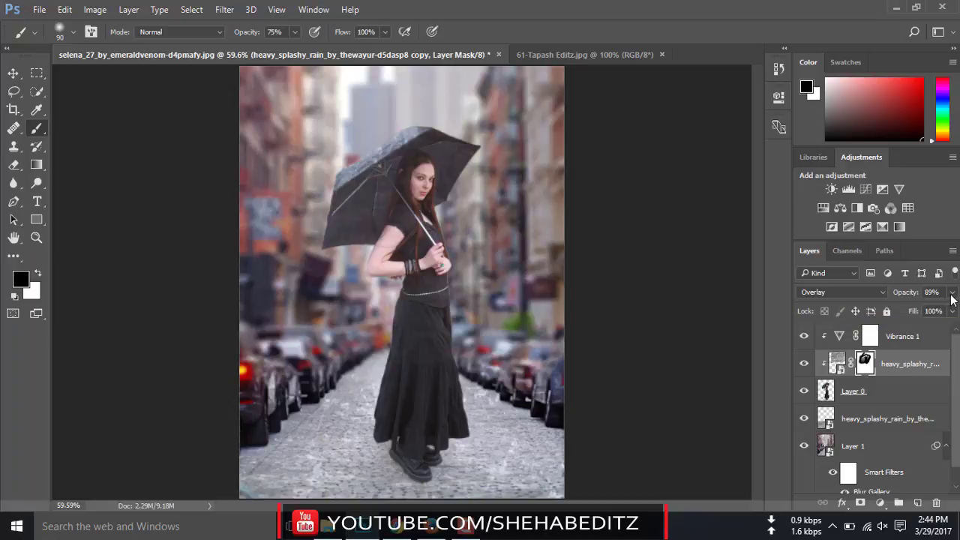
- Set the rain texture layer to 100% opacity and drag in the rain streaks PNG
click(951, 293)
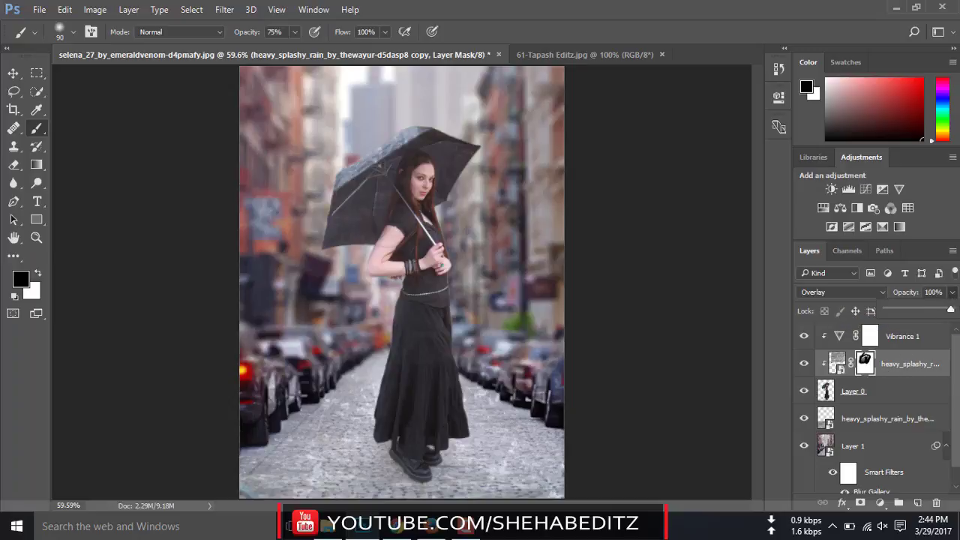
key(Return)
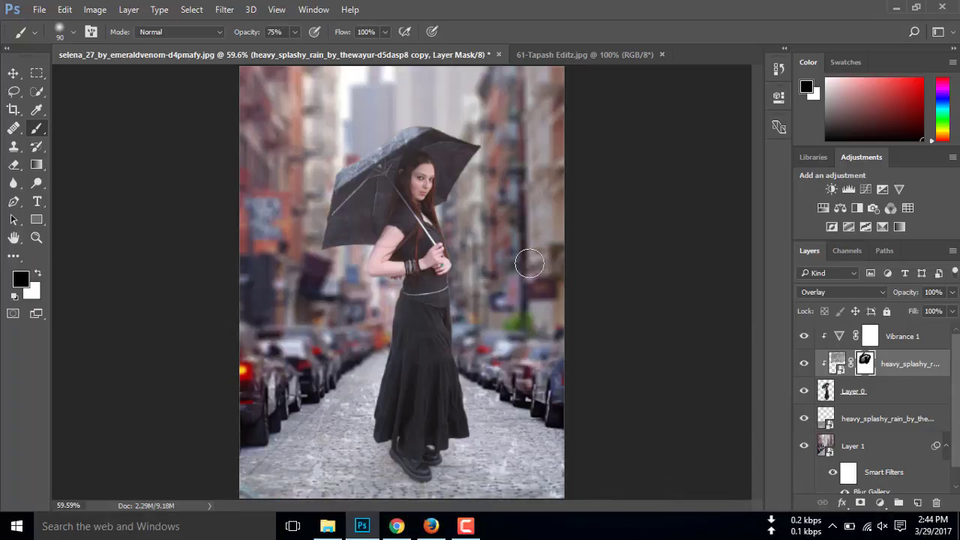
click(324, 531)
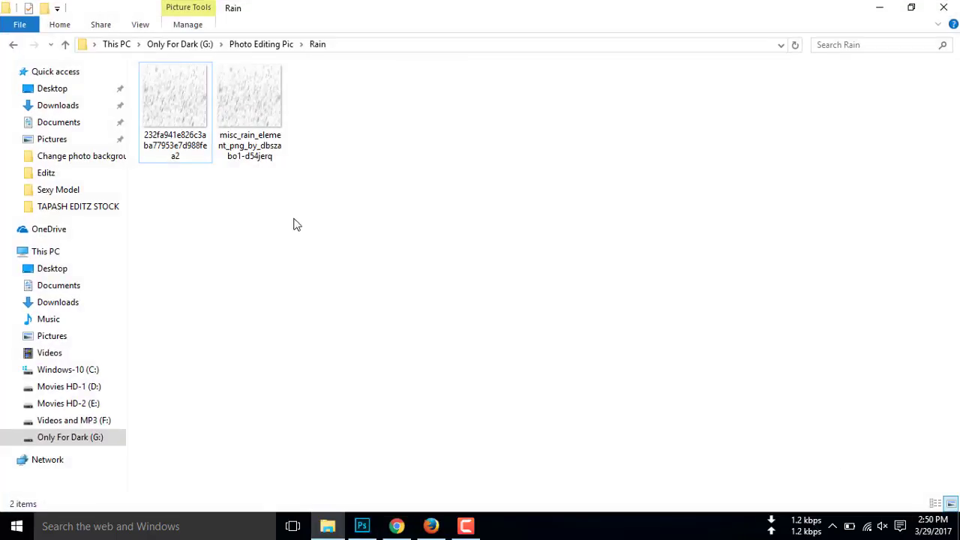
mouse_move(251, 113)
mouse_down()
mouse_move(368, 531)
mouse_move(427, 346)
mouse_up()
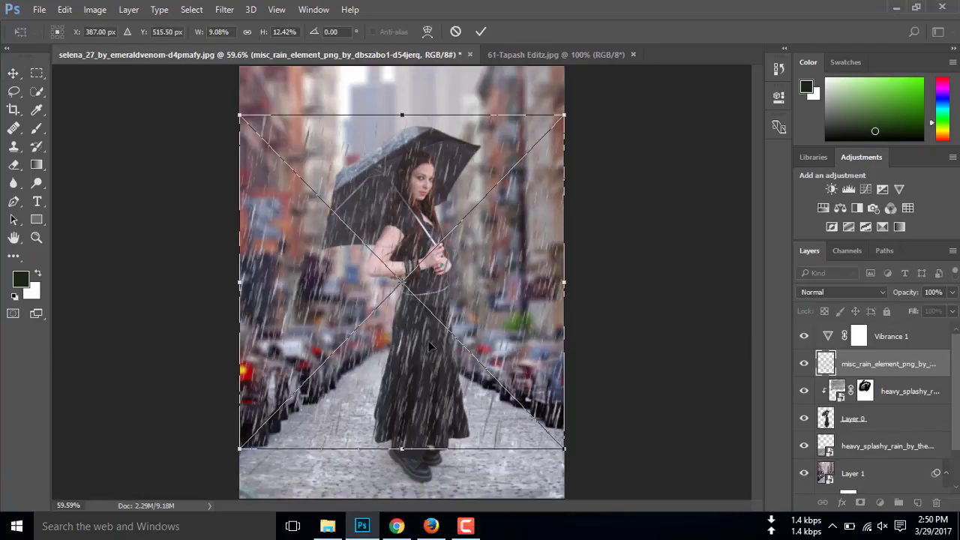
- Commit the placed rain streaks and move their layer beneath Layer 0
click(477, 31)
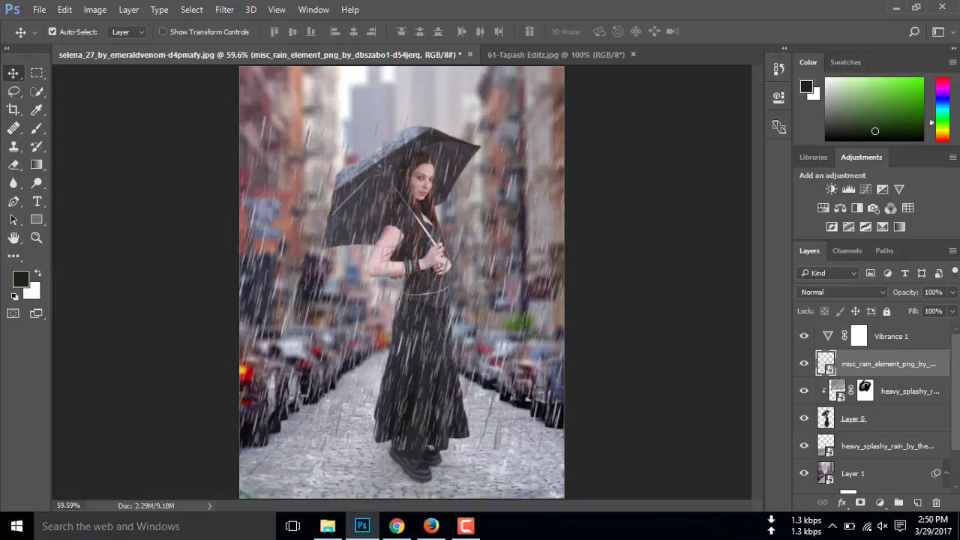
drag(896, 366, 895, 435)
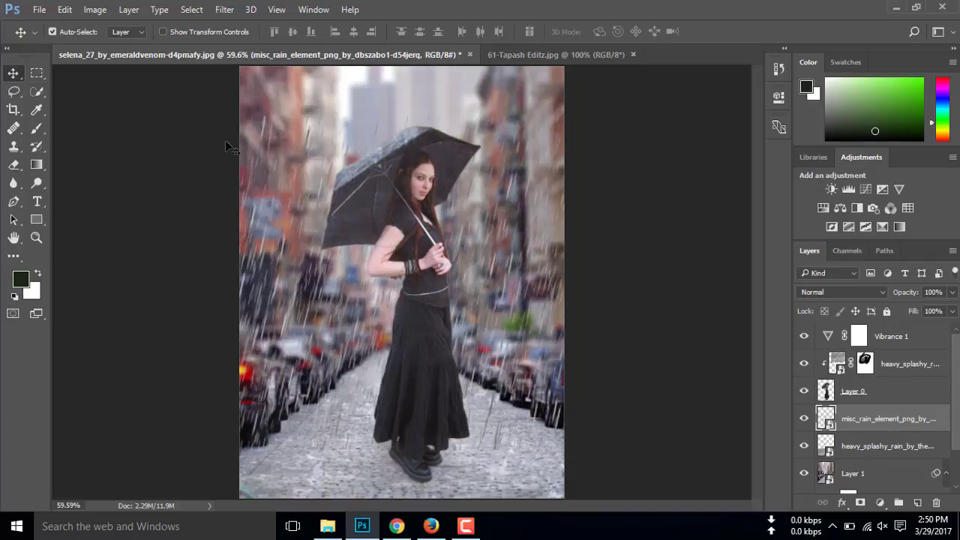
click(298, 159)
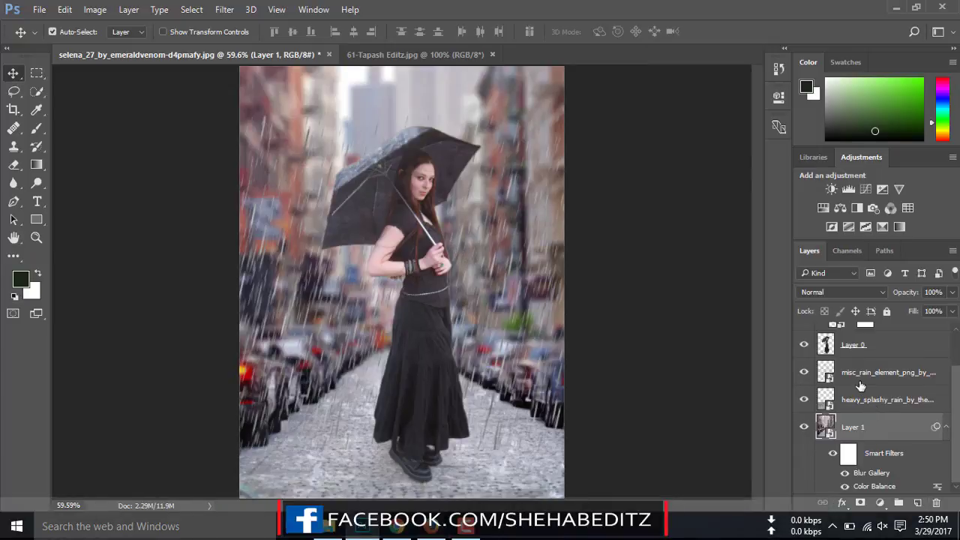
click(366, 158)
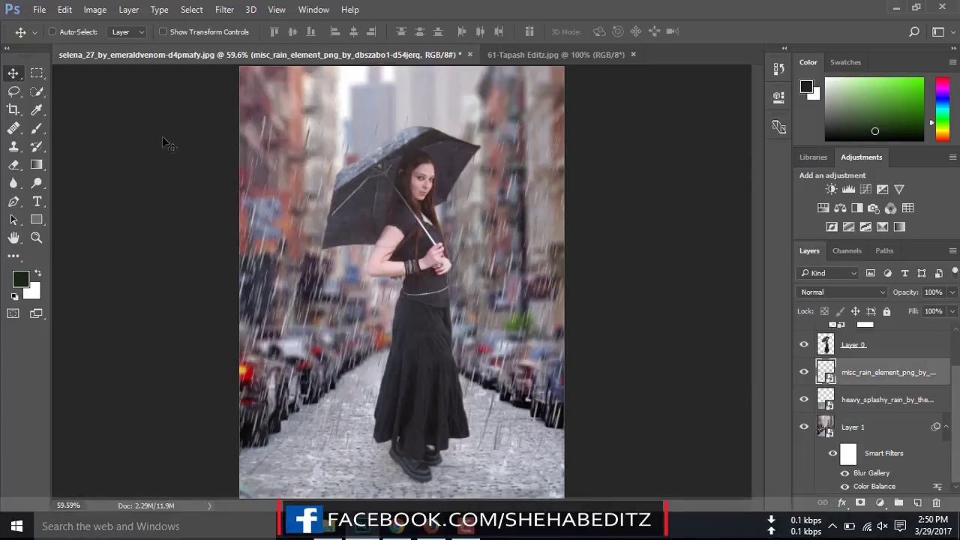
- Move the rain streaks to the top edge and scale them up to reach the bottom
click(163, 31)
drag(366, 147, 388, 198)
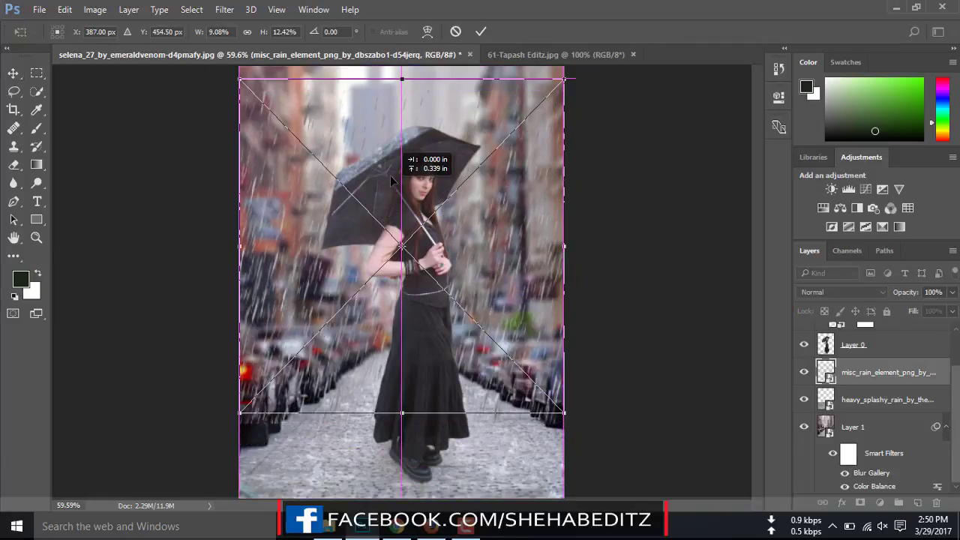
drag(388, 198, 390, 167)
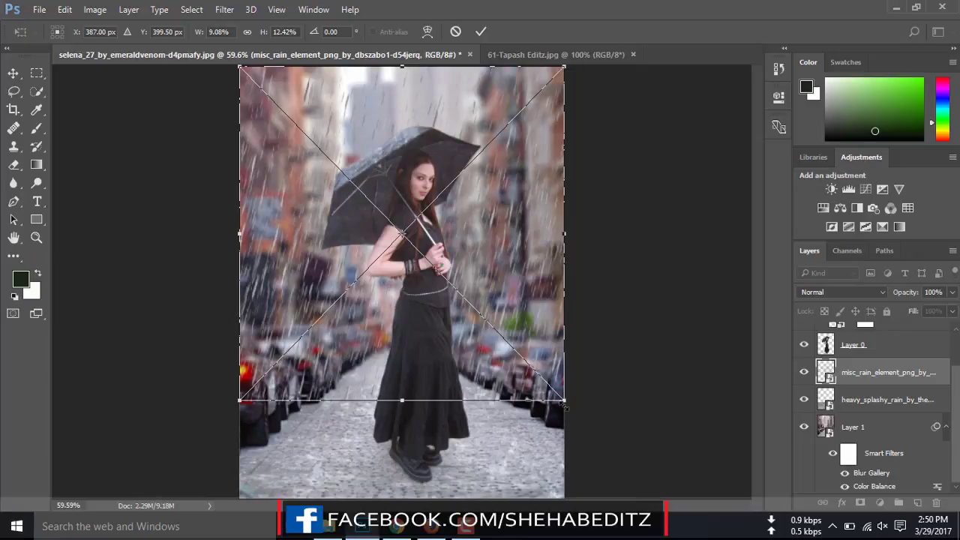
drag(564, 402, 596, 433)
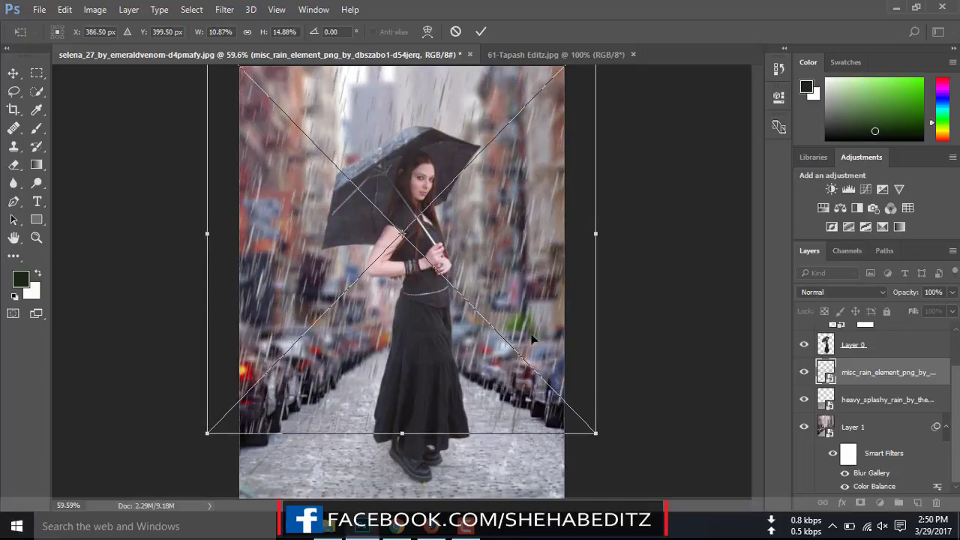
drag(533, 339, 540, 373)
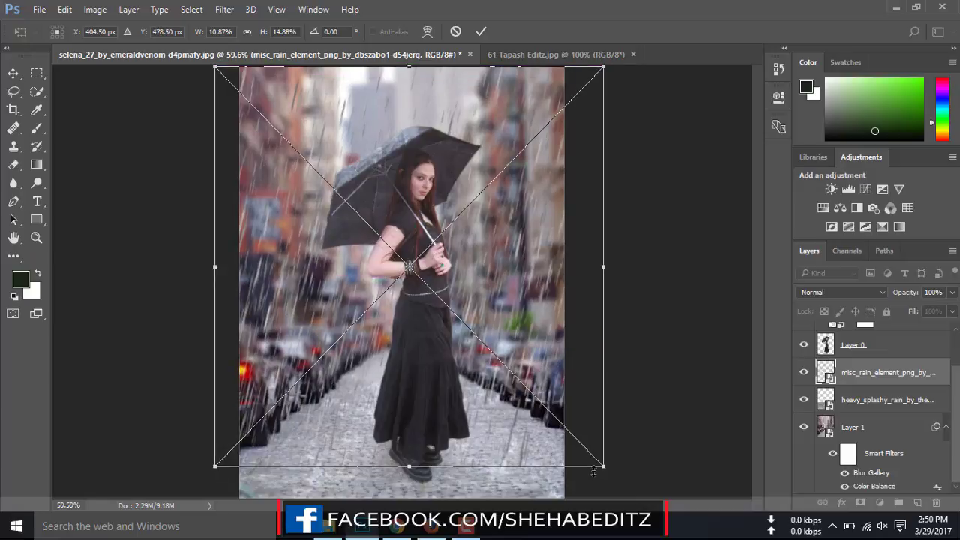
drag(600, 462, 635, 498)
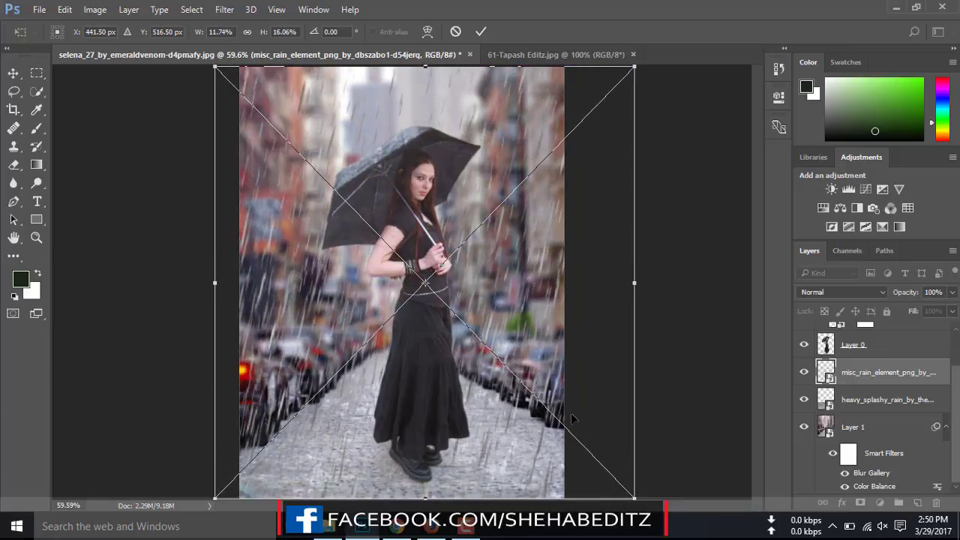
- Flip the rain streaks horizontally, rotate about 1.8°, adjust corners, and commit
right_click(539, 322)
click(566, 298)
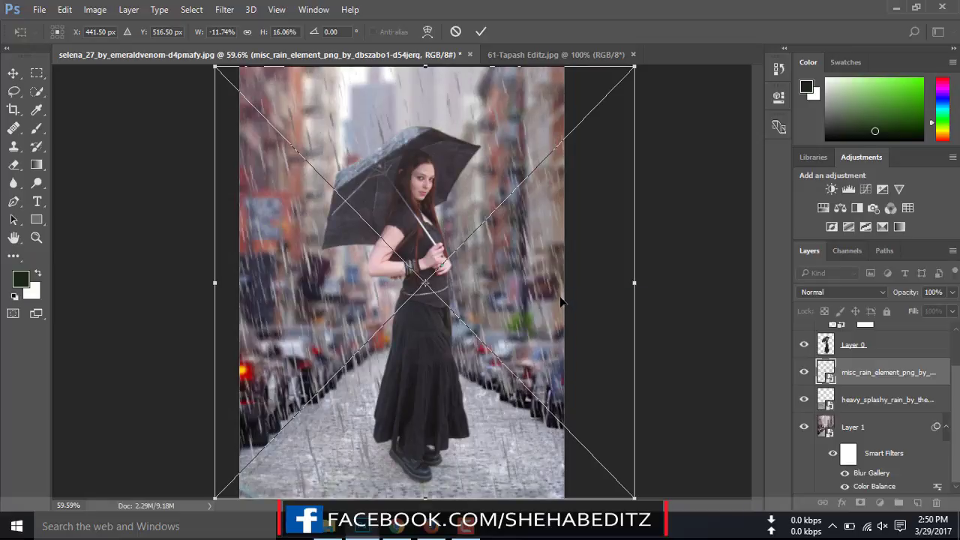
drag(649, 265, 652, 272)
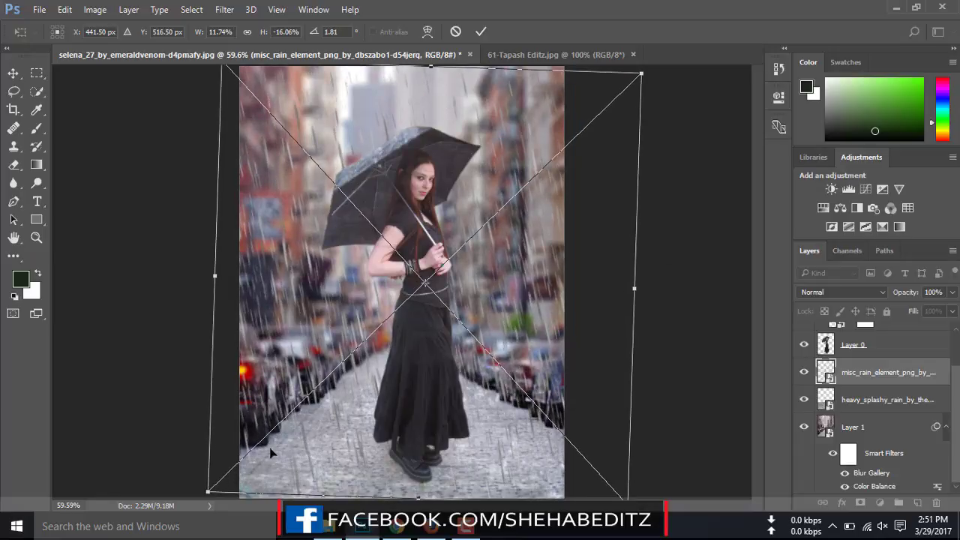
drag(208, 491, 201, 496)
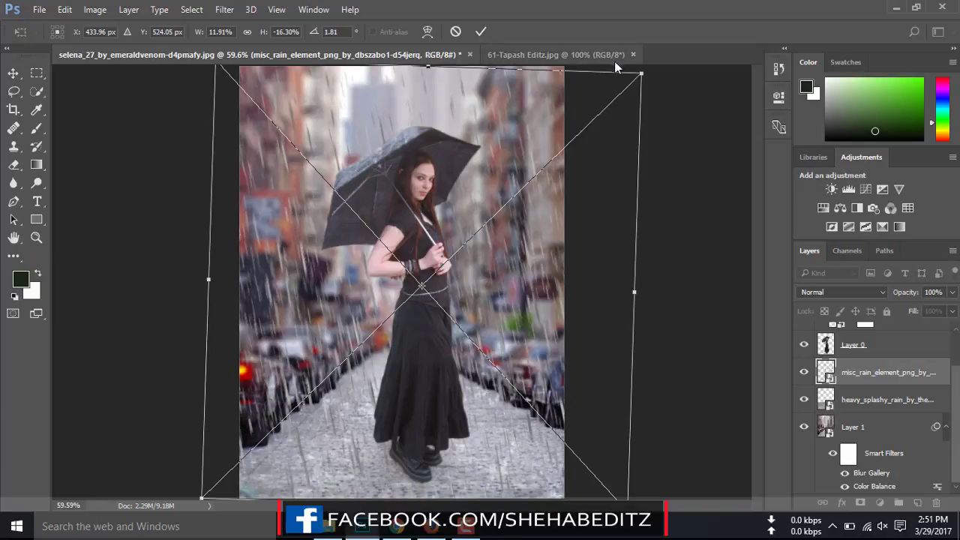
drag(644, 74, 633, 67)
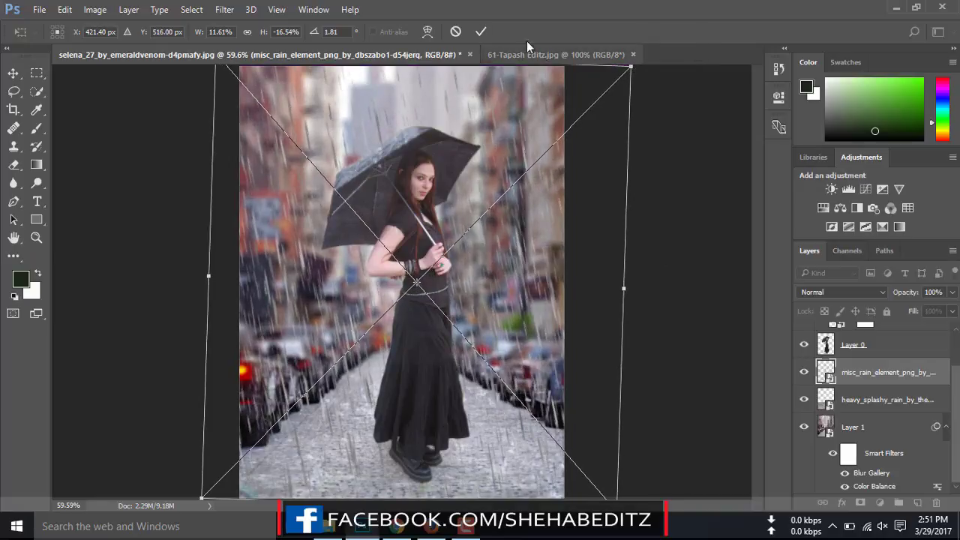
click(481, 32)
click(652, 150)
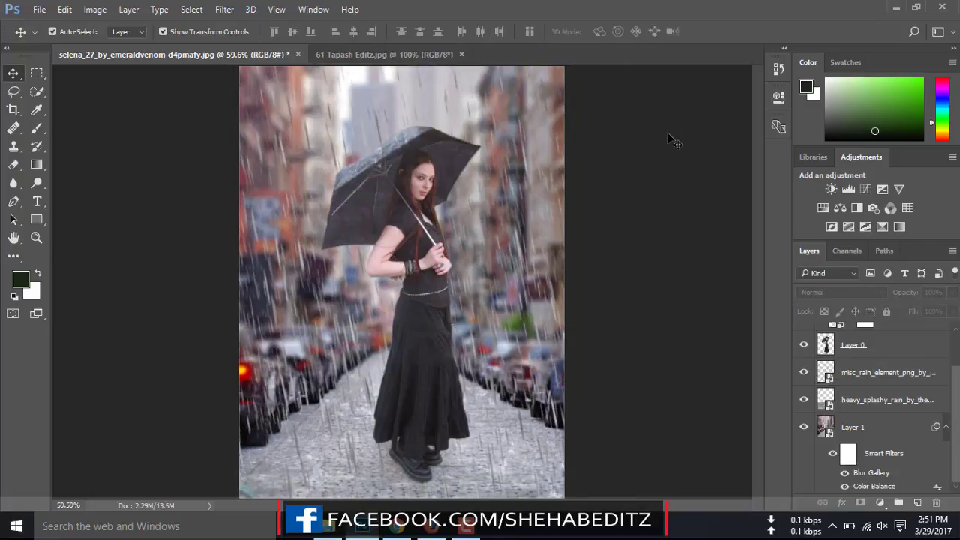
- Rename the rain streaks layer to Rain
click(867, 380)
double_click(867, 375)
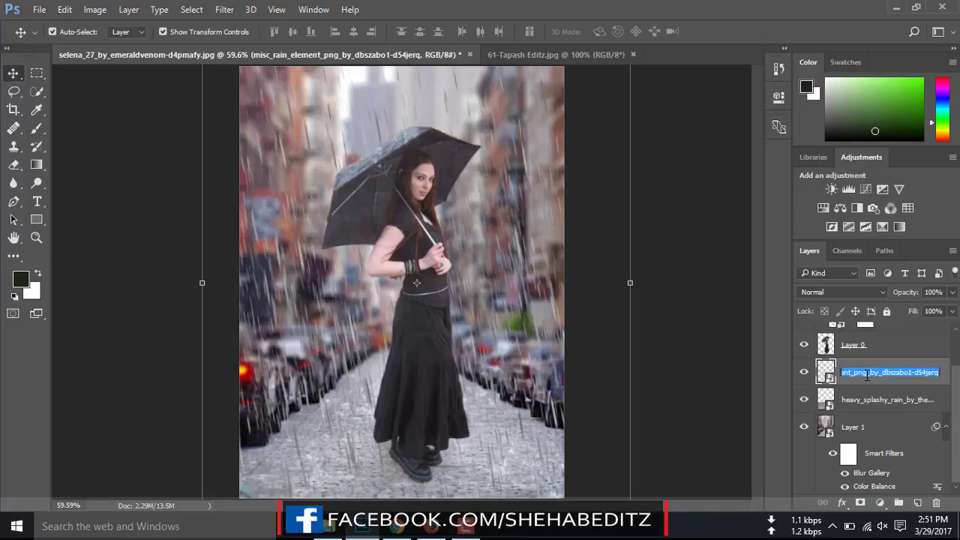
text(Rain)
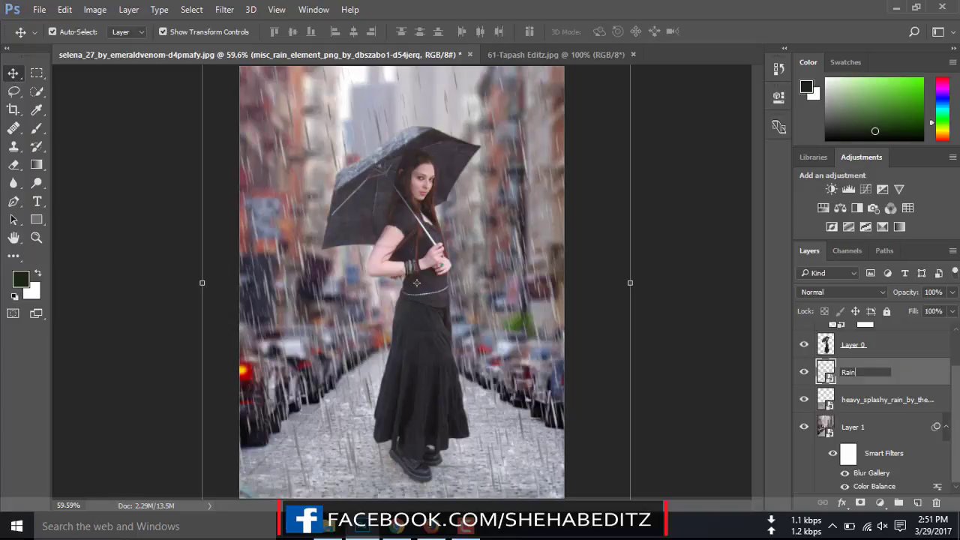
key(Return)
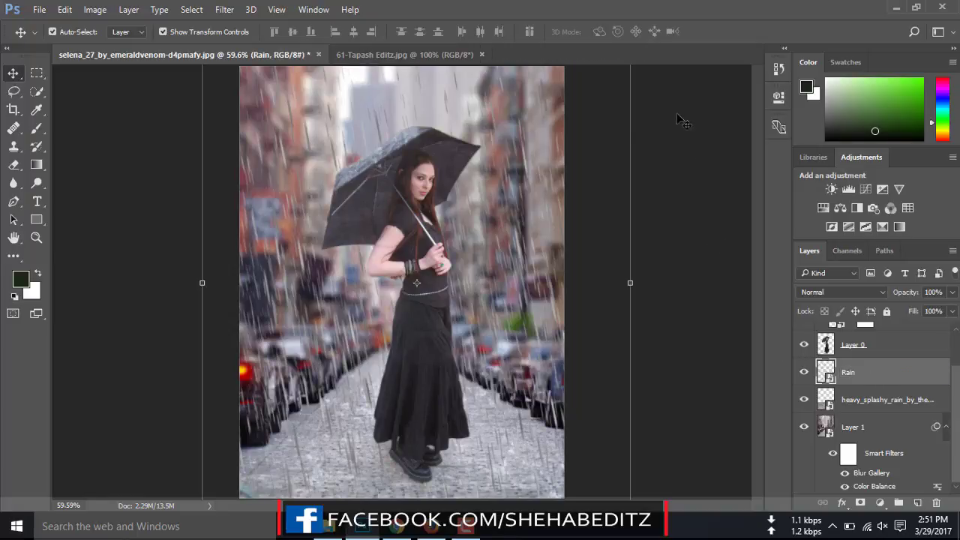
- Apply a Gaussian Blur with 4.6-pixel radius to the Rain layer
click(226, 11)
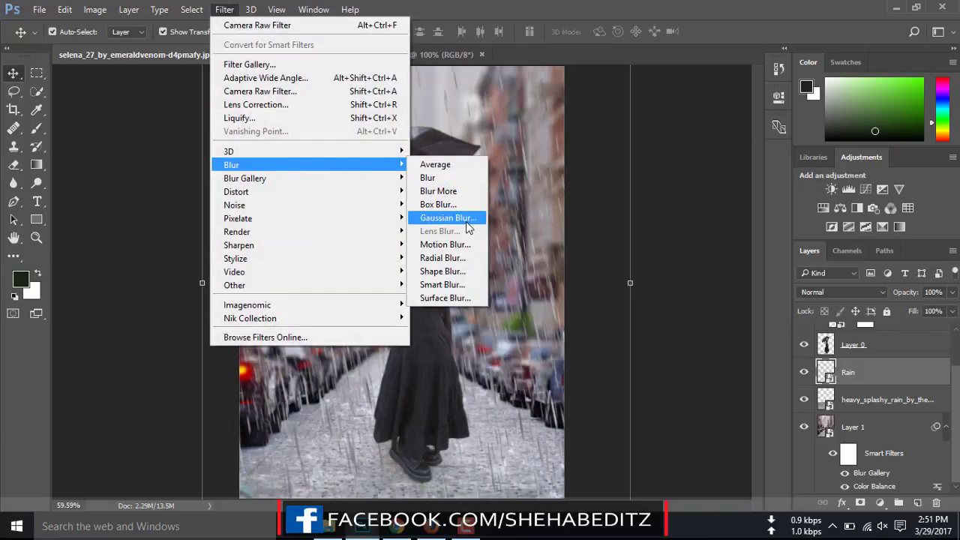
click(463, 216)
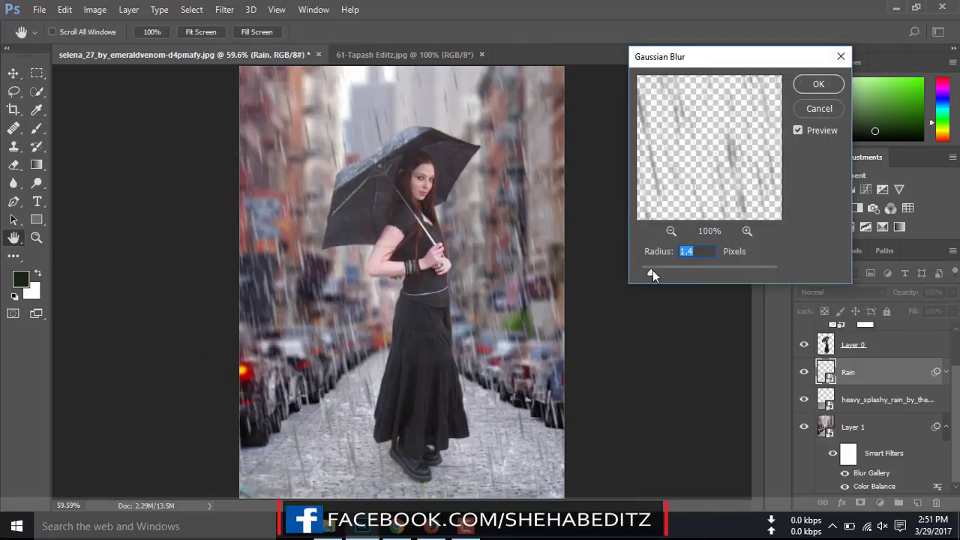
drag(651, 273, 670, 274)
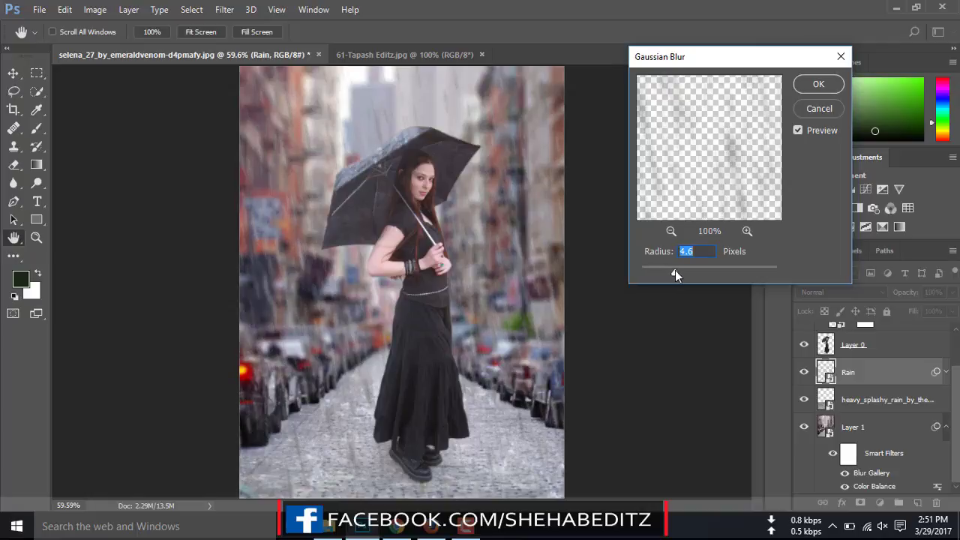
click(818, 84)
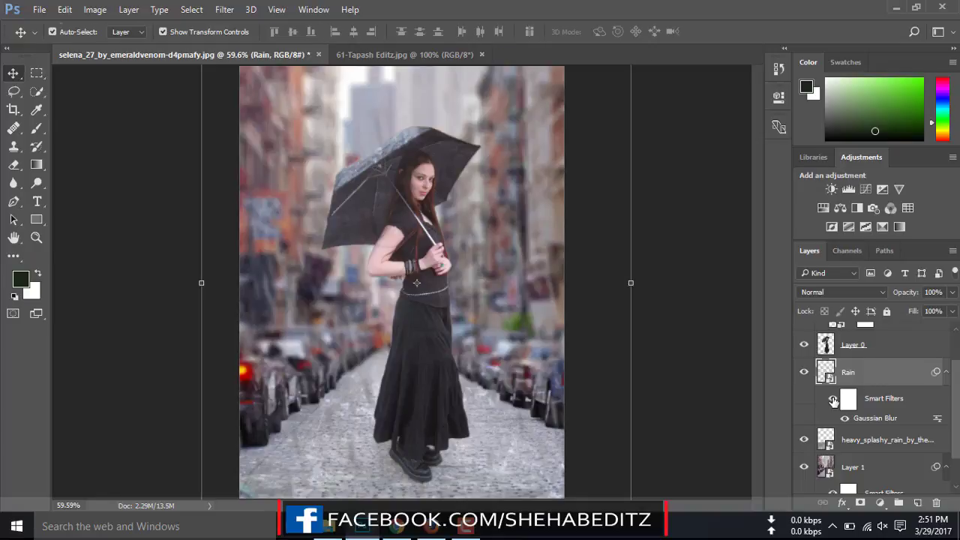
- Drag the rain PNG into the street composite and stretch it to cover the canvas
click(329, 529)
mouse_move(252, 159)
mouse_down()
mouse_move(422, 443)
mouse_move(488, 326)
mouse_up()
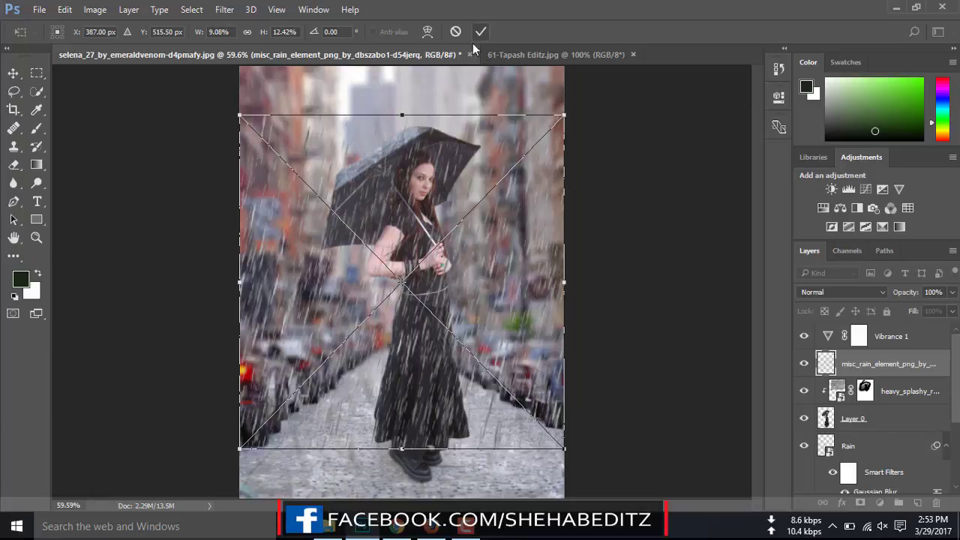
mouse_move(488, 294)
mouse_down()
mouse_move(486, 252)
mouse_move(496, 243)
mouse_up()
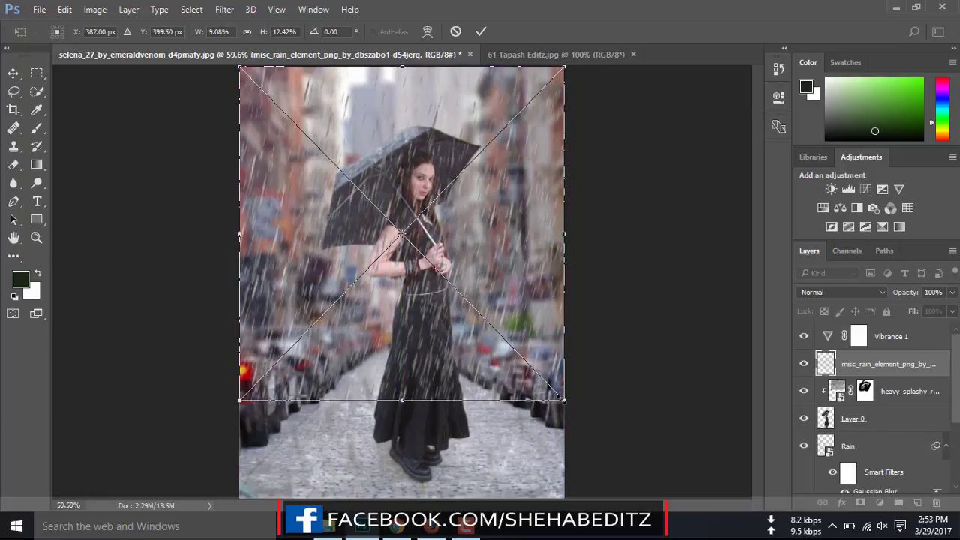
drag(563, 401, 575, 497)
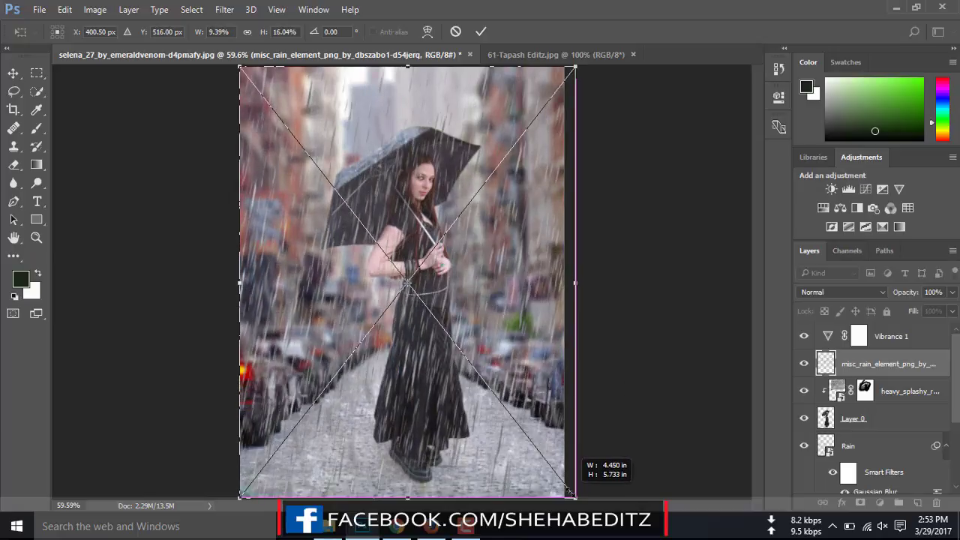
drag(576, 284, 587, 284)
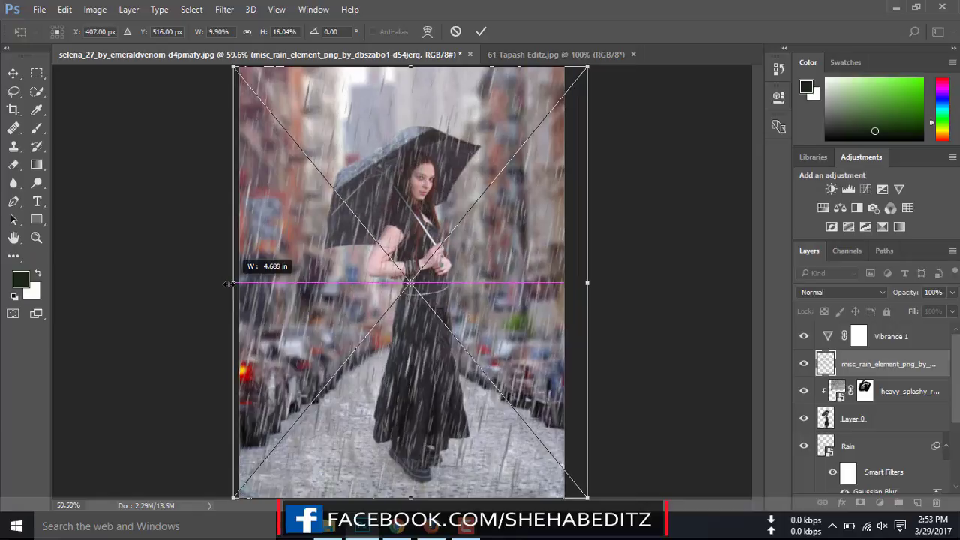
drag(233, 283, 230, 284)
- Flip the rain image horizontally, tilt it about 2.8°, extend its corners and commit
right_click(279, 267)
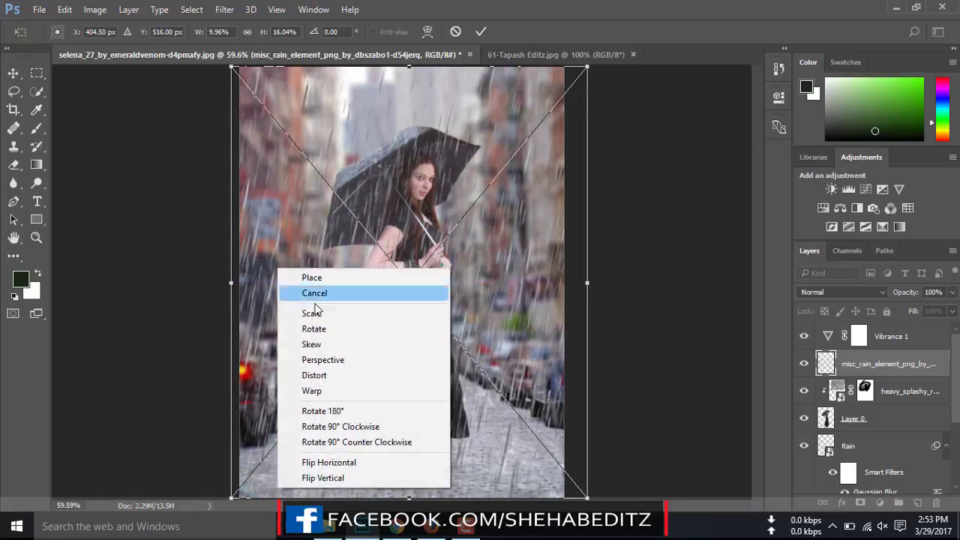
click(331, 463)
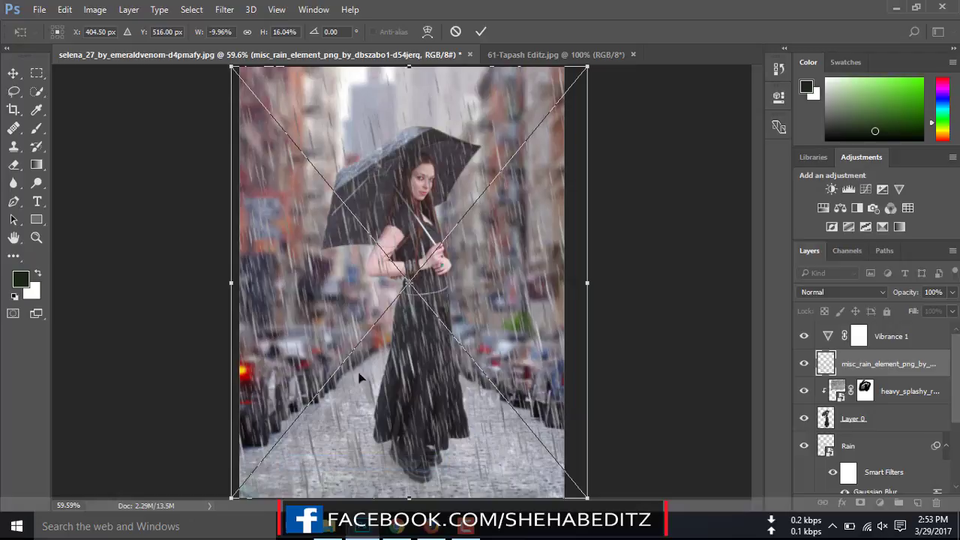
drag(634, 199, 639, 207)
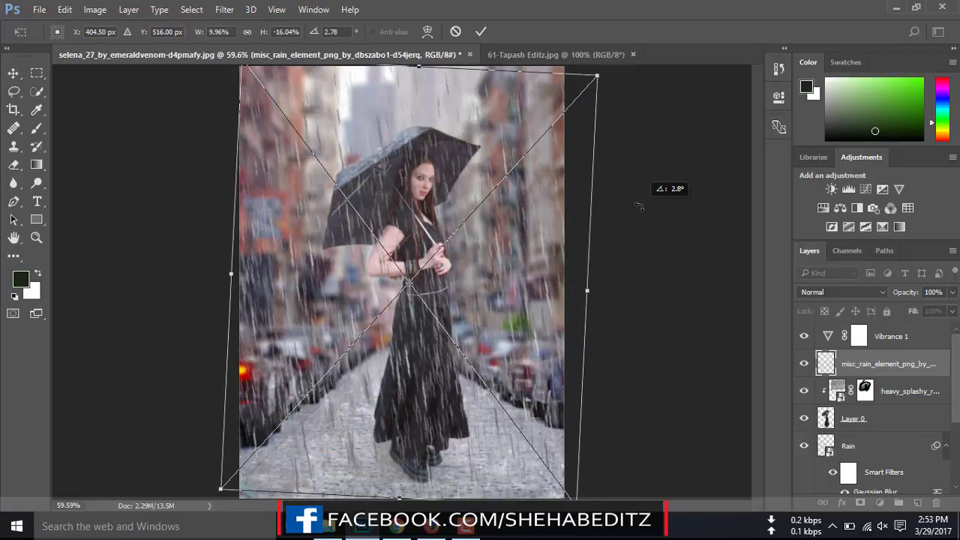
drag(219, 489, 217, 497)
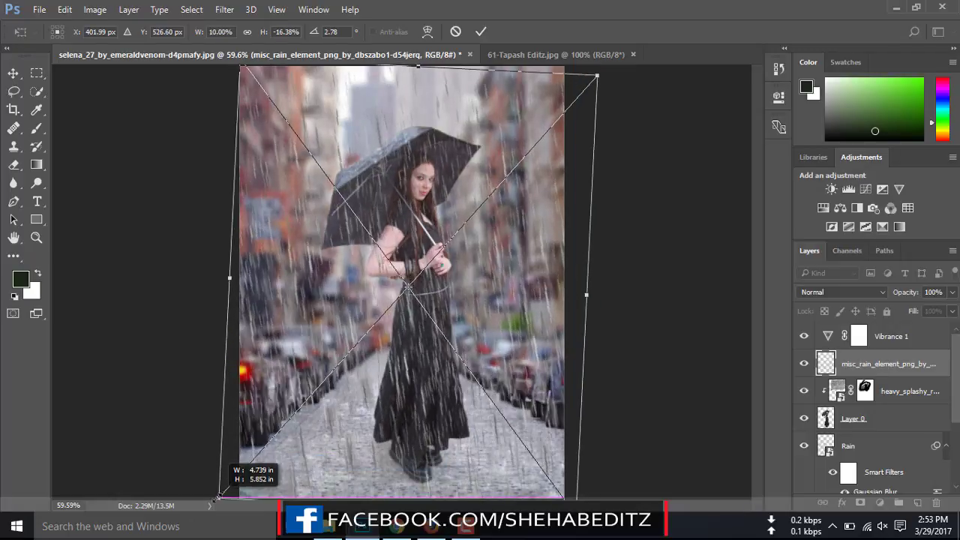
drag(597, 73, 598, 67)
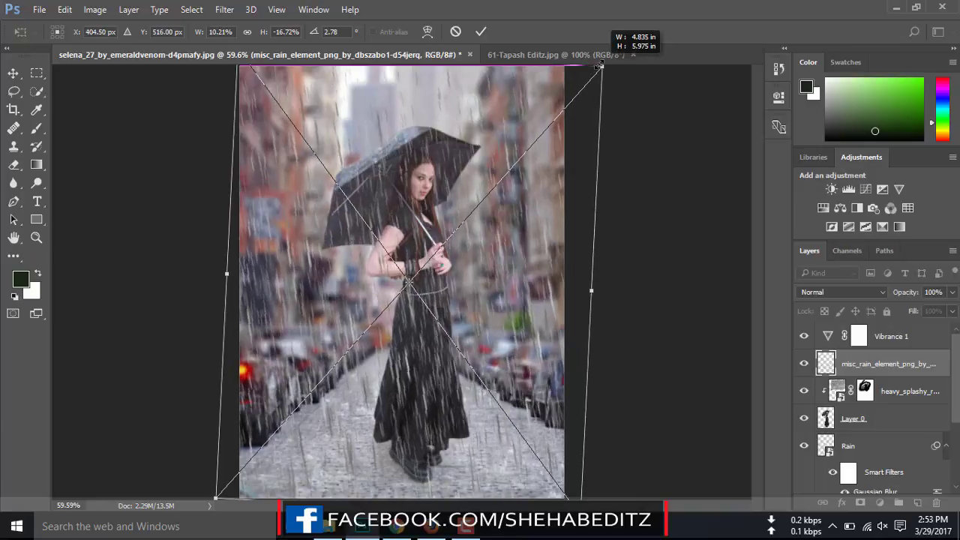
drag(590, 284, 589, 285)
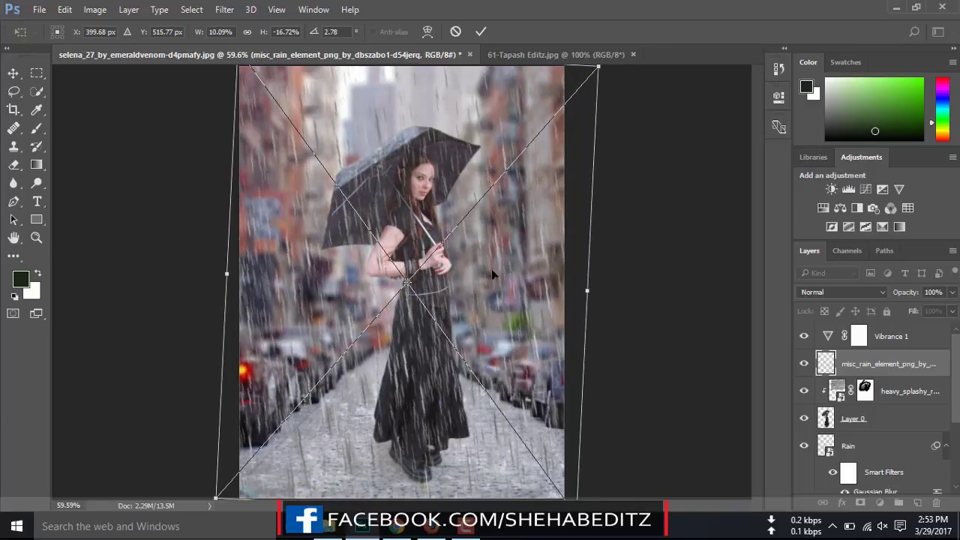
click(482, 31)
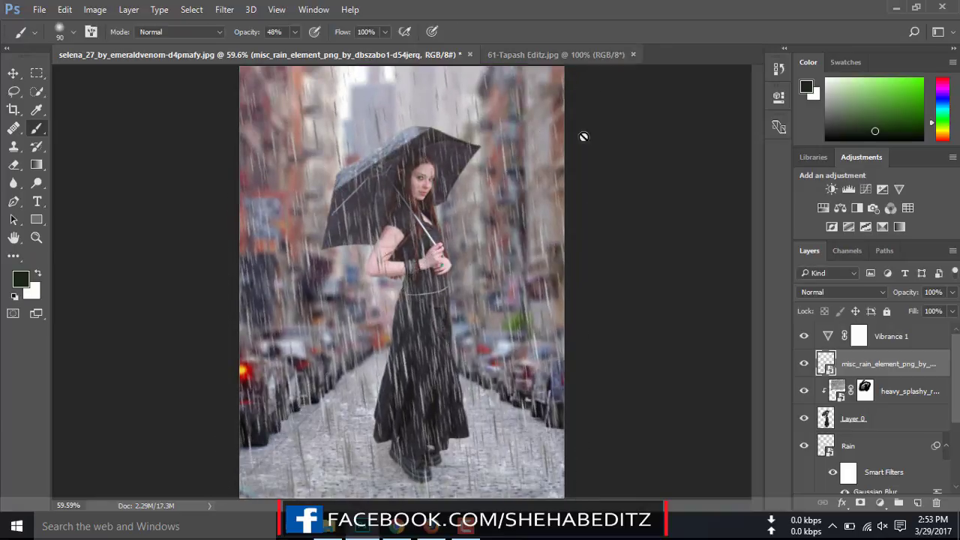
- Add a layer mask to the rain layer and paint the rain off the woman's face at 100% opacity
click(861, 502)
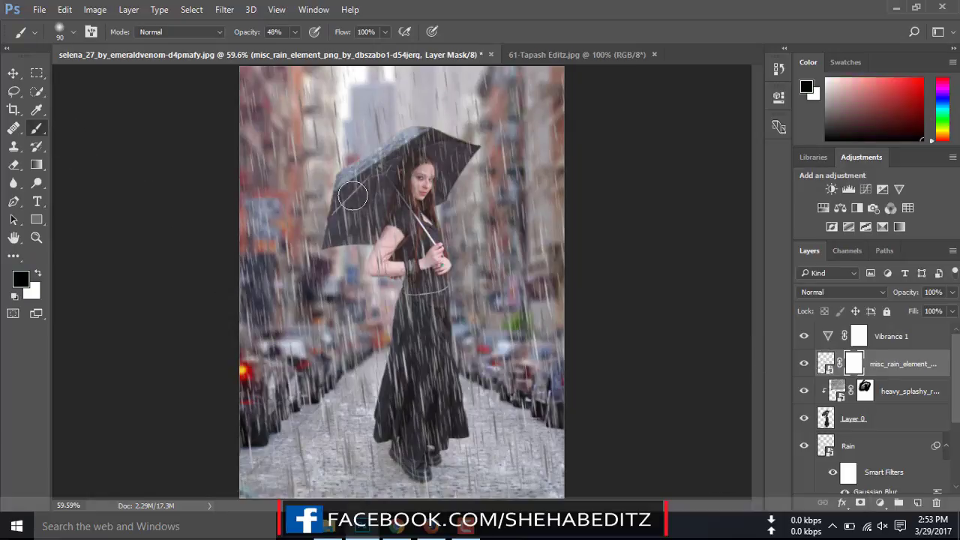
drag(296, 35, 298, 46)
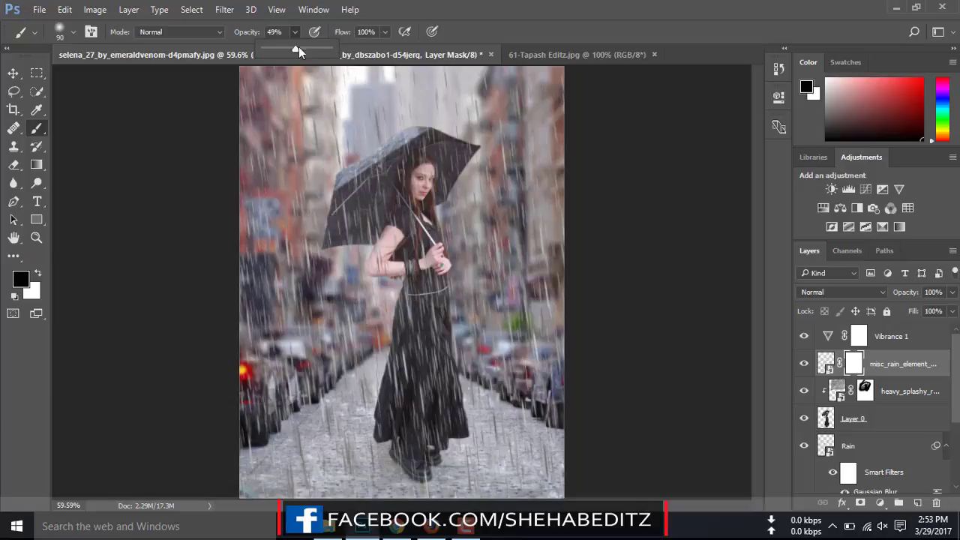
click(417, 173)
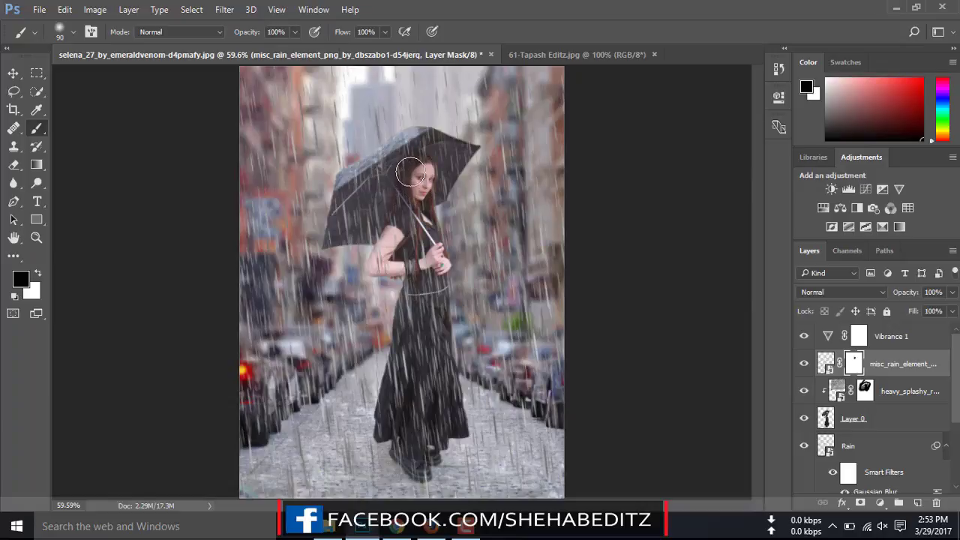
mouse_move(419, 175)
mouse_down()
mouse_move(410, 210)
mouse_move(422, 190)
mouse_move(416, 204)
mouse_move(305, 160)
mouse_up()
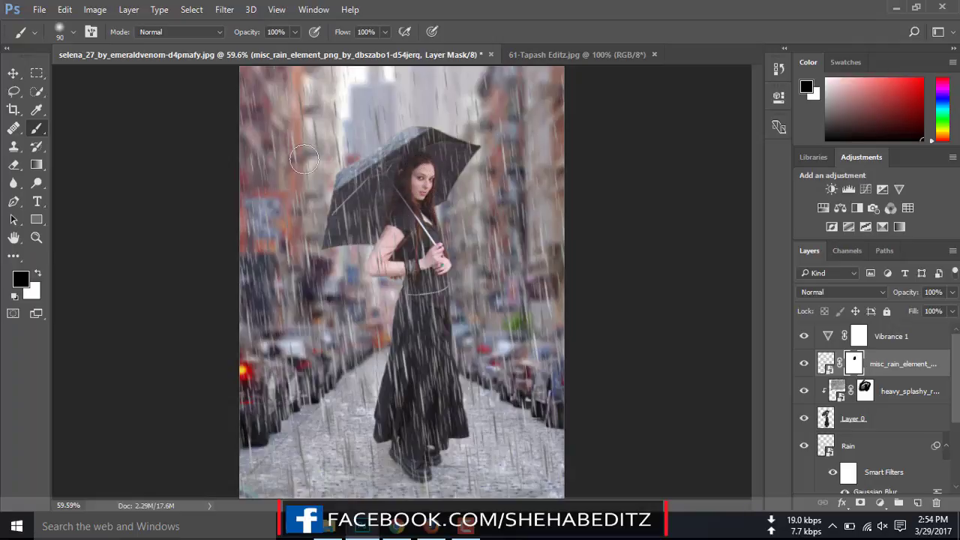
- At 61% brush opacity, paint the rain off the umbrella and dress, then compare without the mask
click(296, 30)
drag(272, 49, 267, 49)
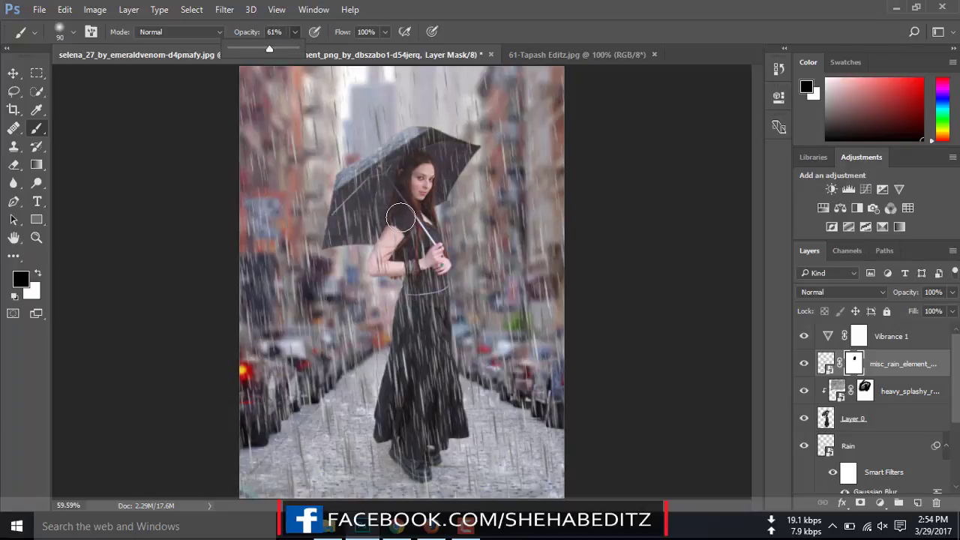
click(360, 203)
mouse_move(361, 204)
mouse_down()
mouse_move(363, 179)
mouse_move(450, 180)
mouse_move(432, 154)
mouse_move(435, 262)
mouse_move(445, 208)
mouse_move(428, 141)
mouse_move(396, 155)
mouse_move(456, 155)
mouse_move(433, 225)
mouse_move(409, 225)
mouse_move(387, 269)
mouse_move(402, 279)
mouse_move(433, 256)
mouse_move(442, 300)
mouse_move(427, 256)
mouse_move(433, 333)
mouse_move(407, 377)
mouse_move(445, 373)
mouse_move(455, 439)
mouse_move(442, 343)
mouse_move(401, 401)
mouse_move(389, 367)
mouse_move(409, 475)
mouse_move(418, 427)
mouse_move(450, 420)
mouse_move(434, 467)
mouse_move(440, 417)
mouse_up()
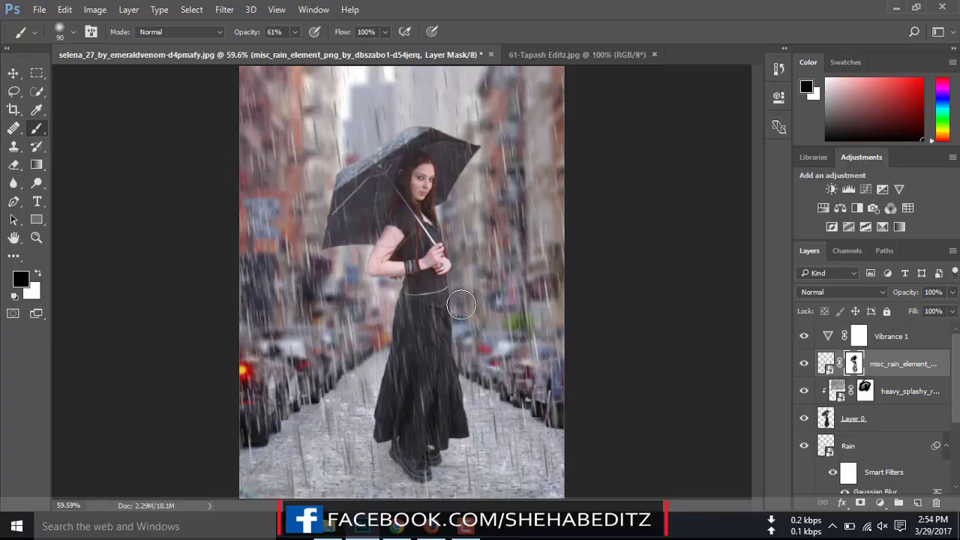
mouse_move(417, 386)
mouse_down()
mouse_move(407, 322)
mouse_move(412, 363)
mouse_up()
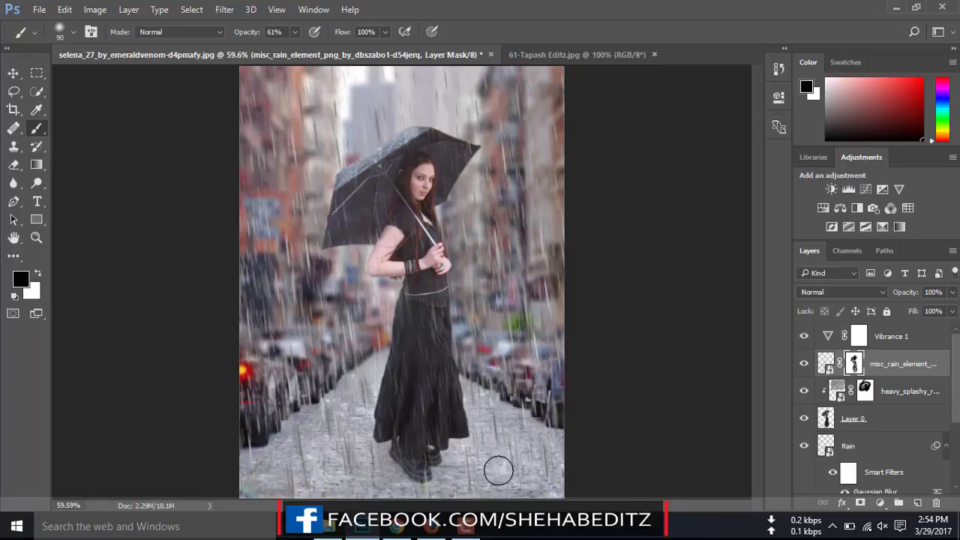
shift+click(855, 365)
- Blur the rain mask, apply Blur More to the rain layer and move it above Vibrance 1
click(224, 9)
mouse_move(248, 165)
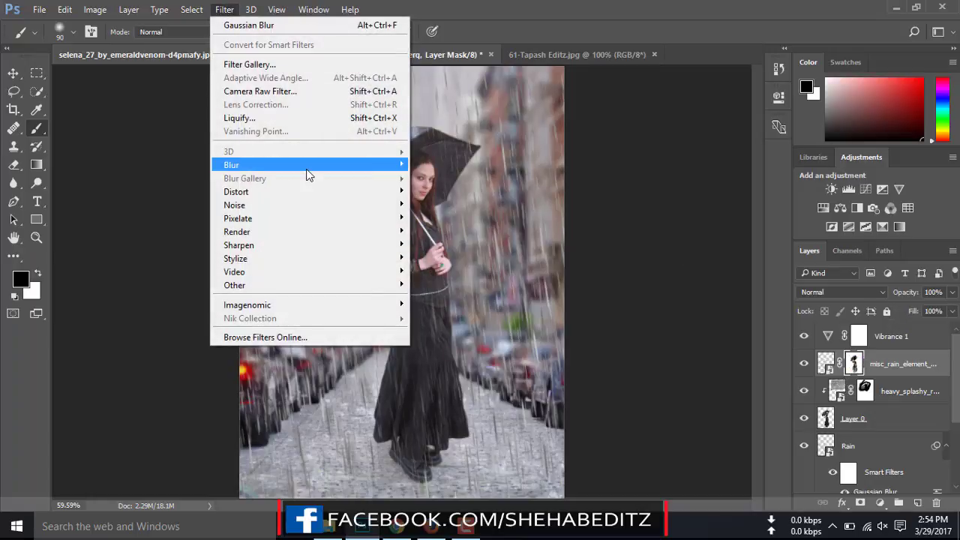
click(453, 218)
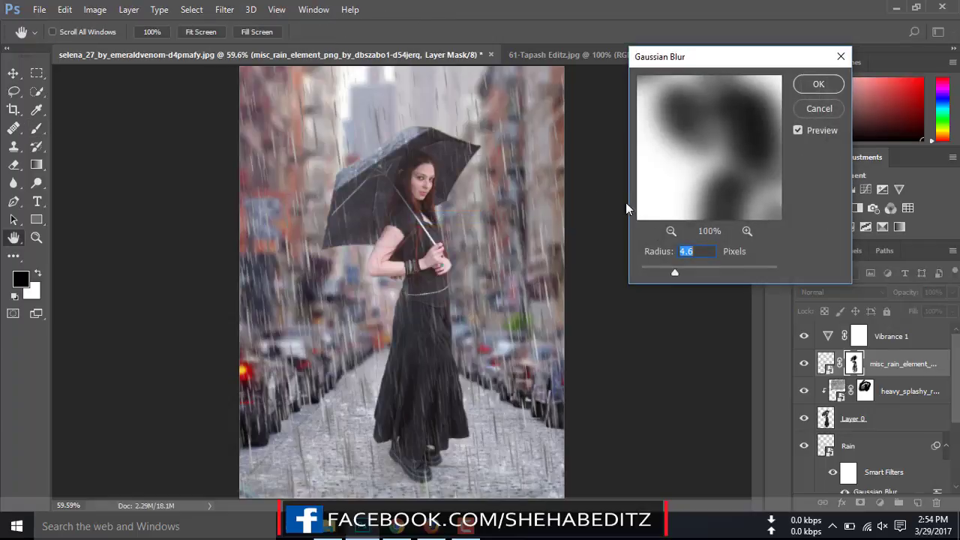
click(817, 84)
key(b)
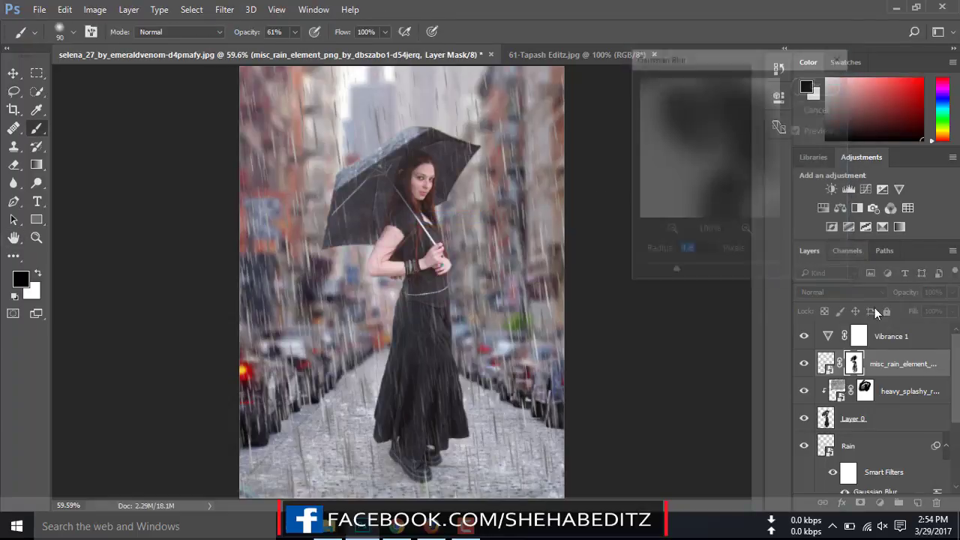
click(826, 364)
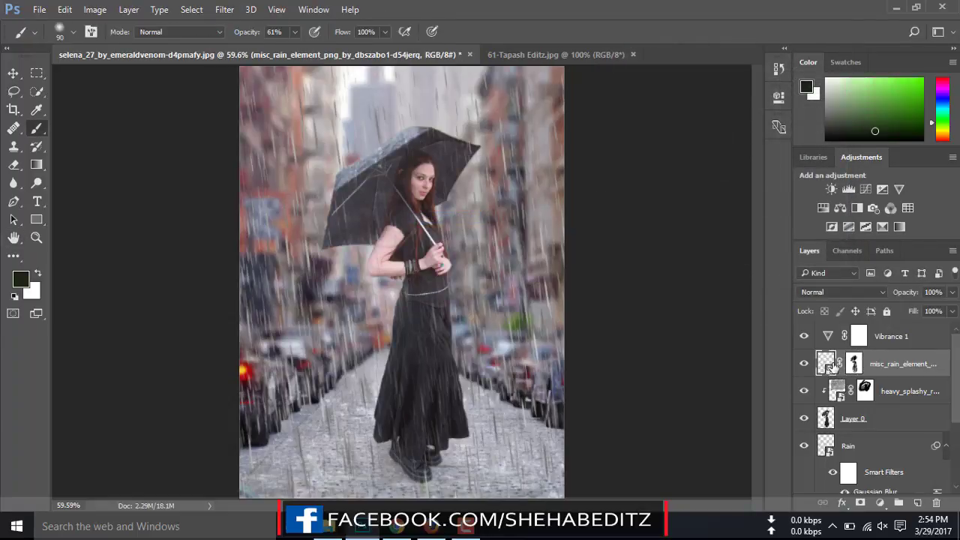
click(224, 10)
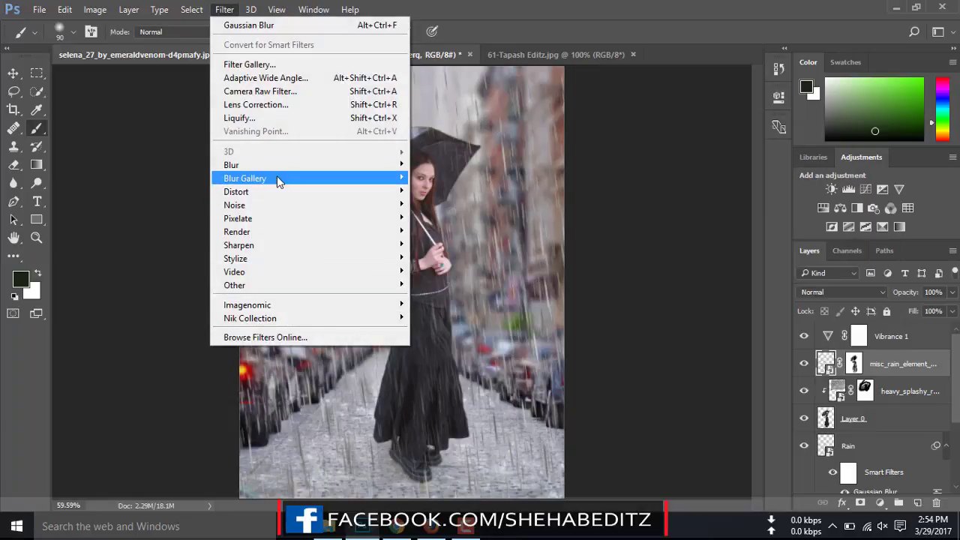
mouse_move(231, 165)
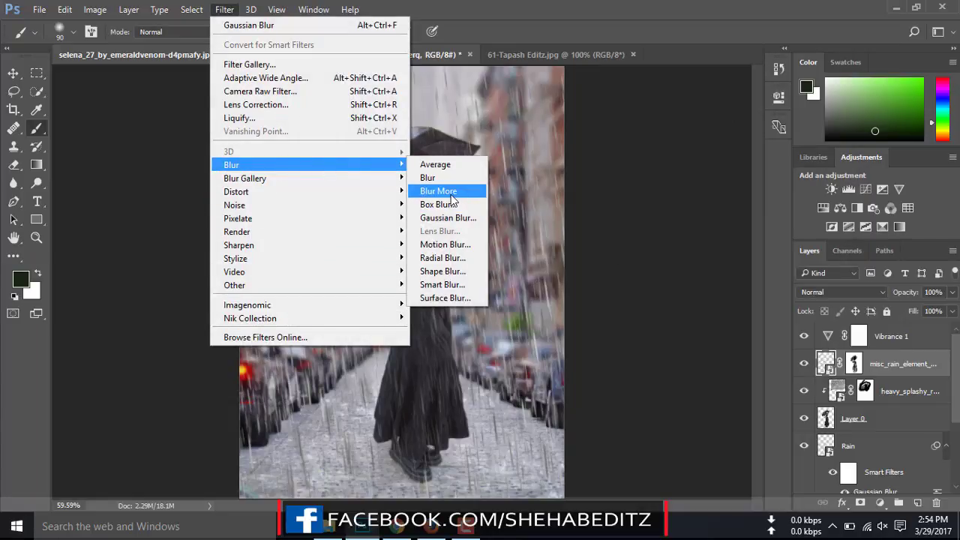
click(439, 192)
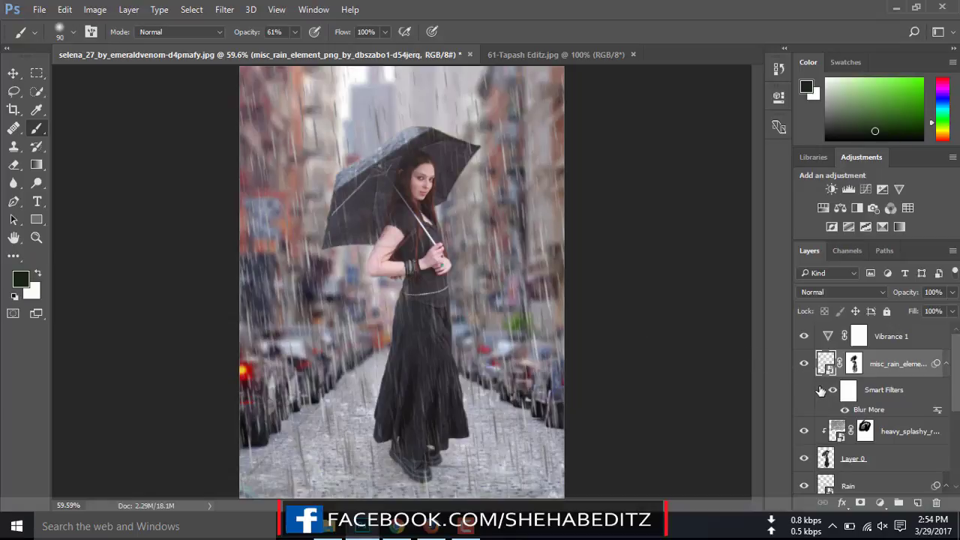
drag(821, 391, 897, 383)
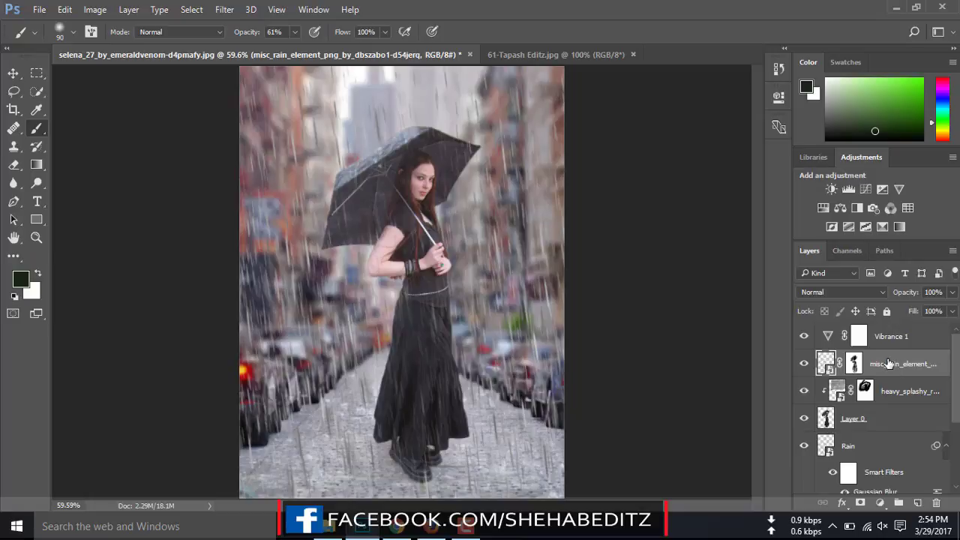
drag(888, 364, 883, 330)
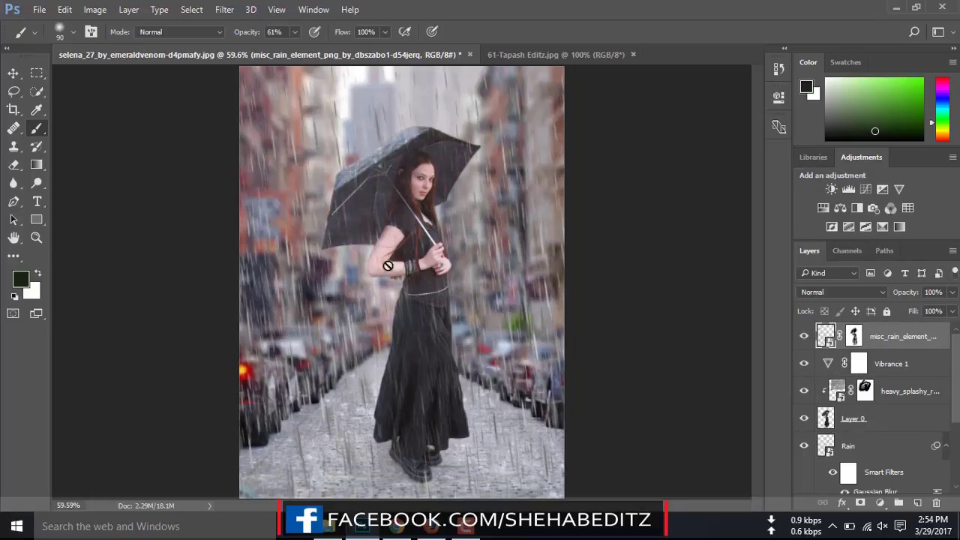
- Apply a Gaussian Blur with a 1-pixel radius to the misc_rain_element layer
click(224, 9)
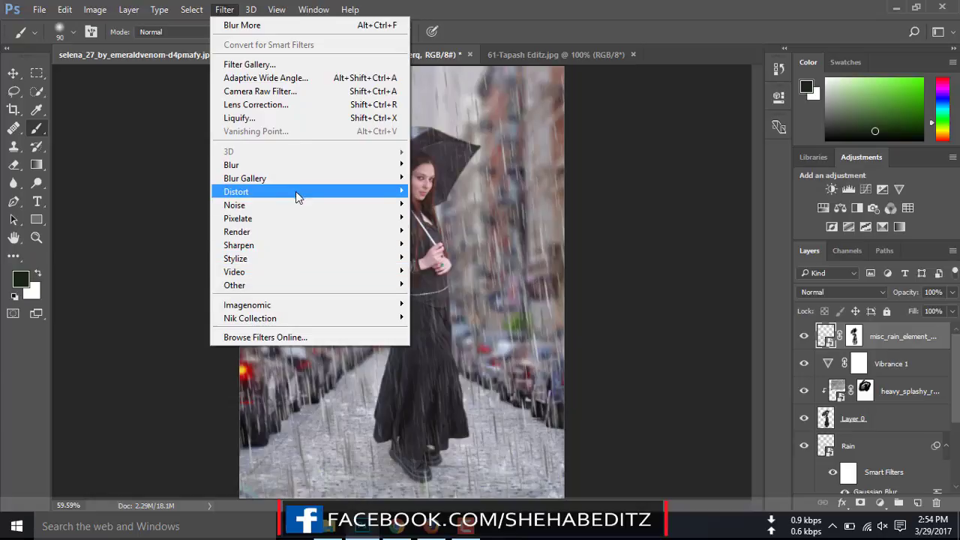
mouse_move(231, 165)
click(464, 218)
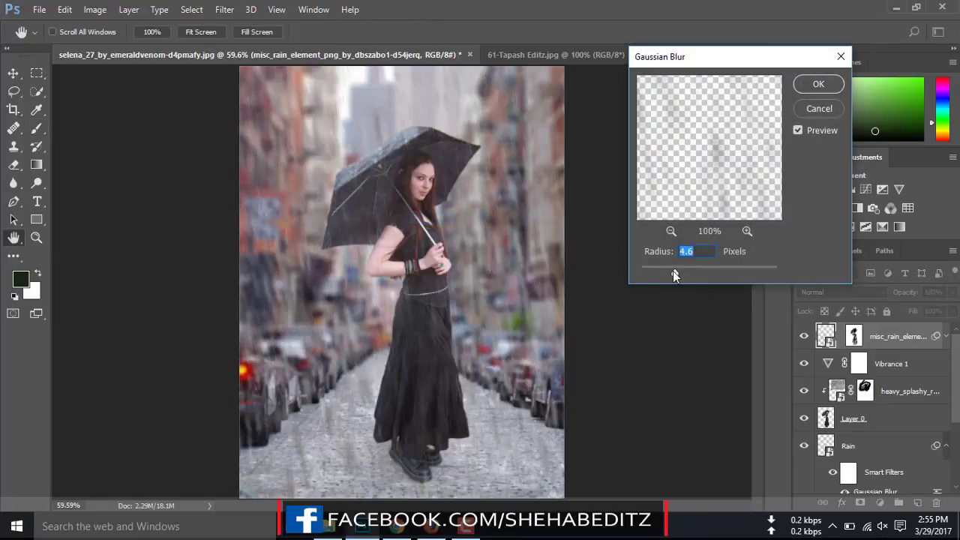
drag(673, 272, 648, 273)
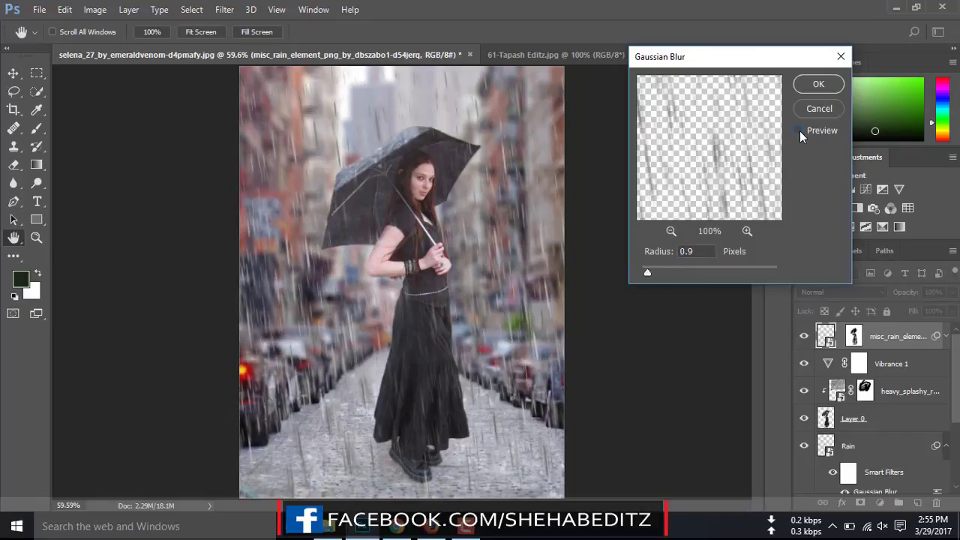
double_click(697, 250)
text(1)
click(812, 85)
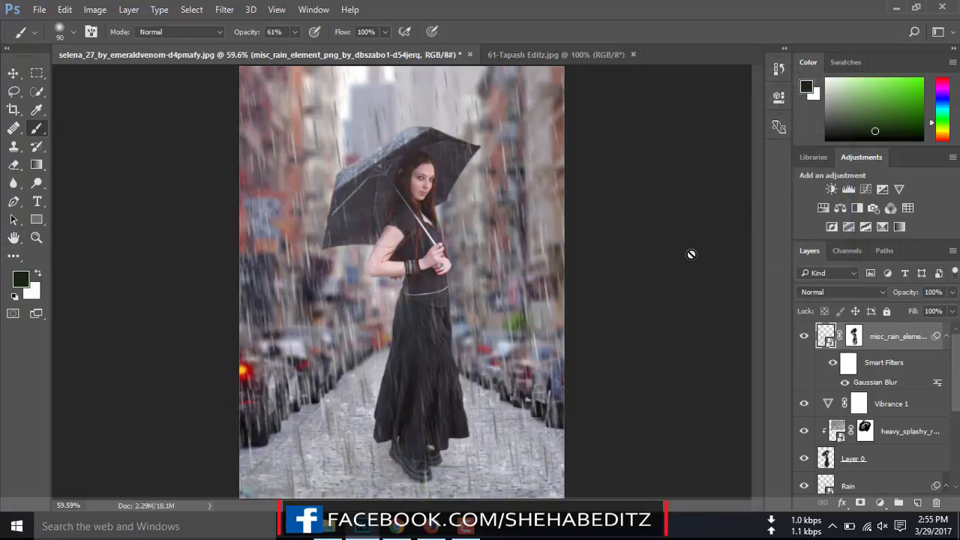
- Set the misc_rain_element layer opacity to 93%, cancelling the rasterize prompt
click(950, 310)
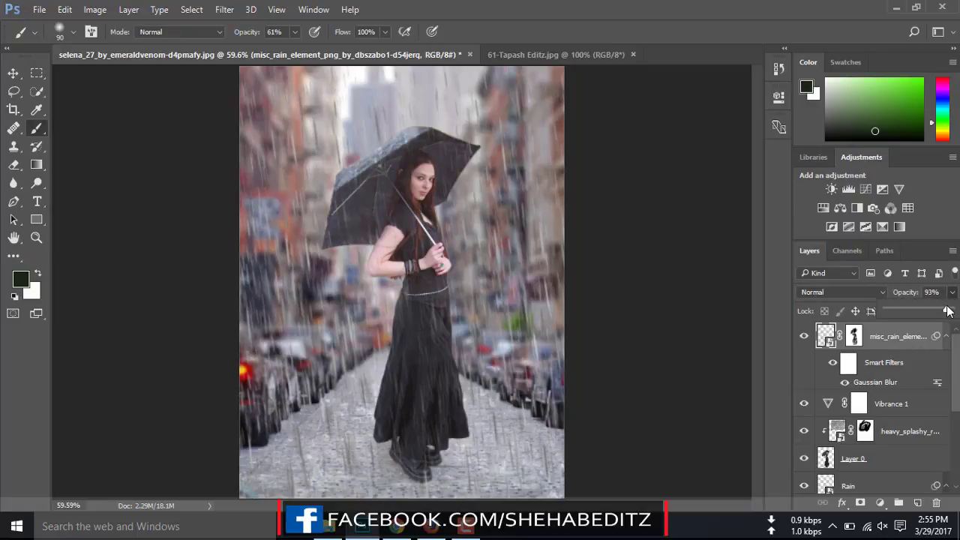
click(905, 330)
click(641, 181)
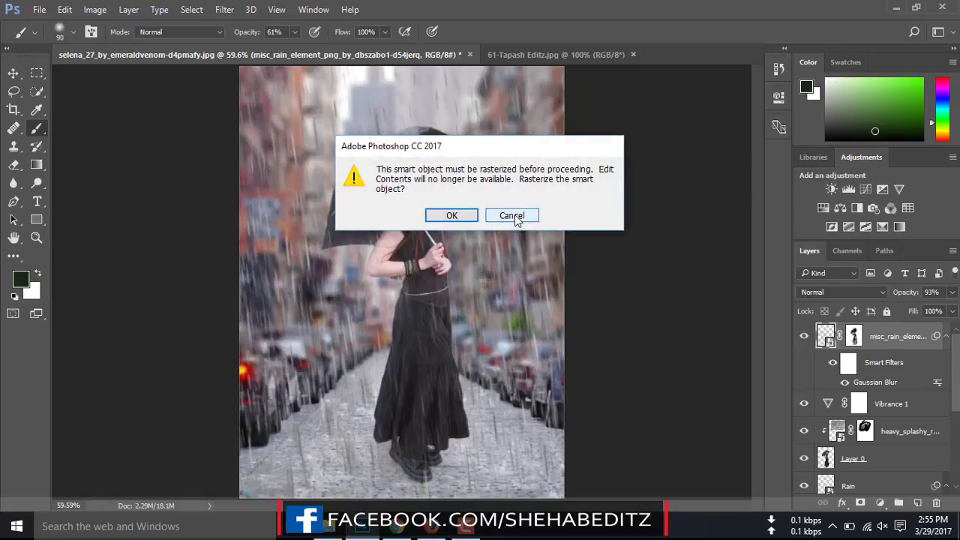
click(513, 216)
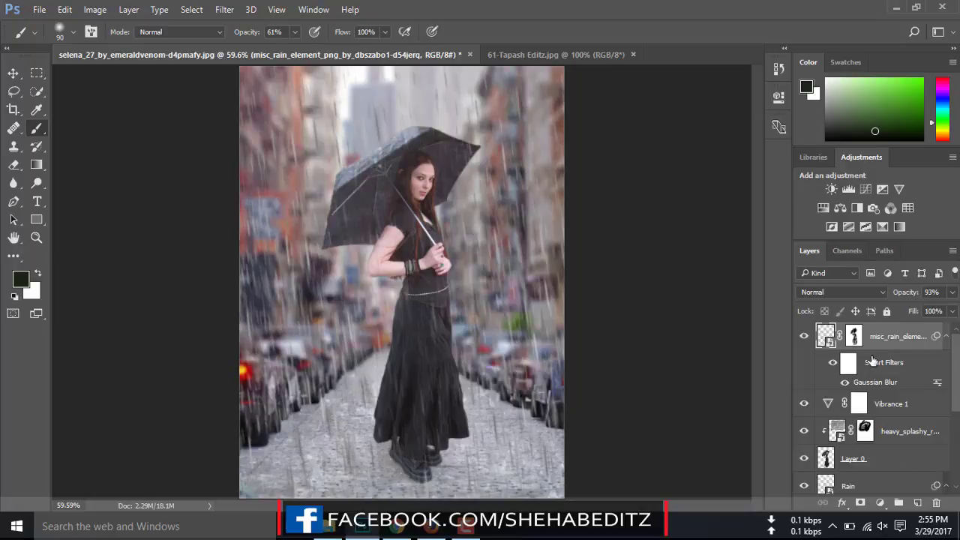
scroll(868, 443, down, 5)
- Create a new top layer and fill it with the merged composite using Image > Apply Image
scroll(869, 455, up, 5)
click(917, 503)
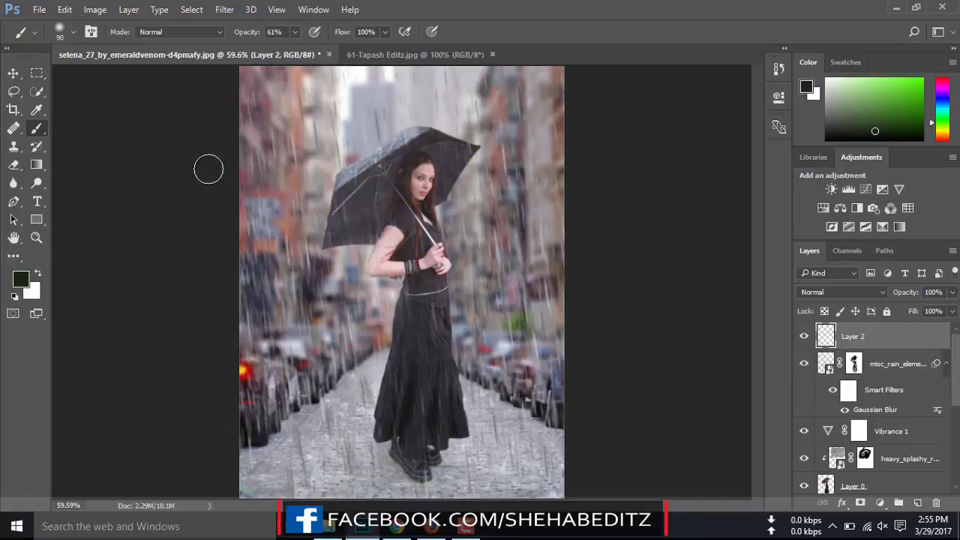
click(96, 11)
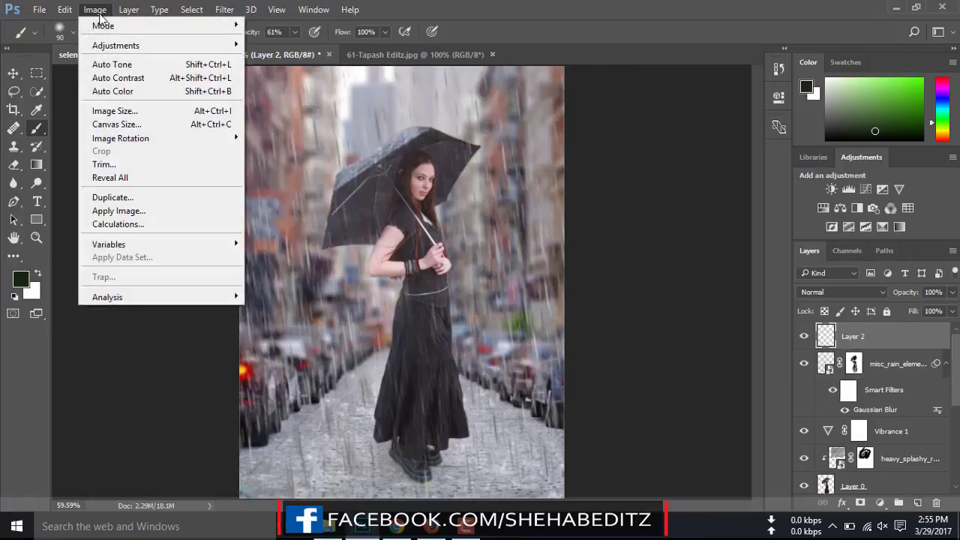
click(120, 211)
click(863, 141)
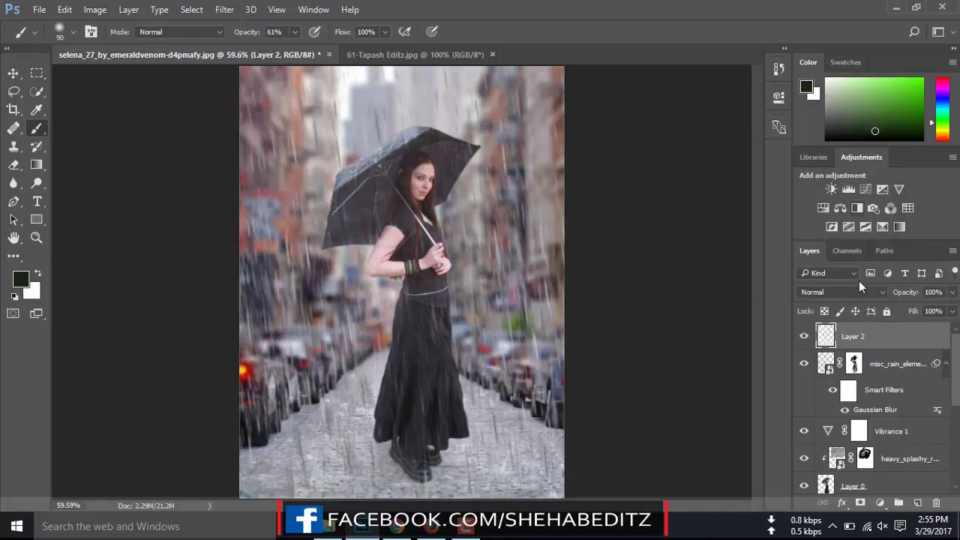
- Select the layers from misc_rain_element down to Layer 1
click(855, 364)
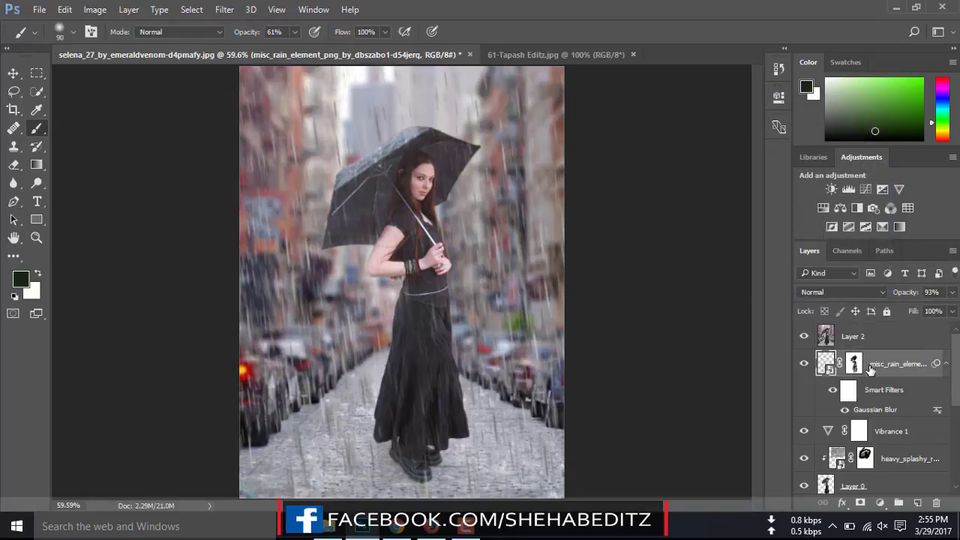
scroll(870, 375, down, 3)
scroll(877, 390, down, 2)
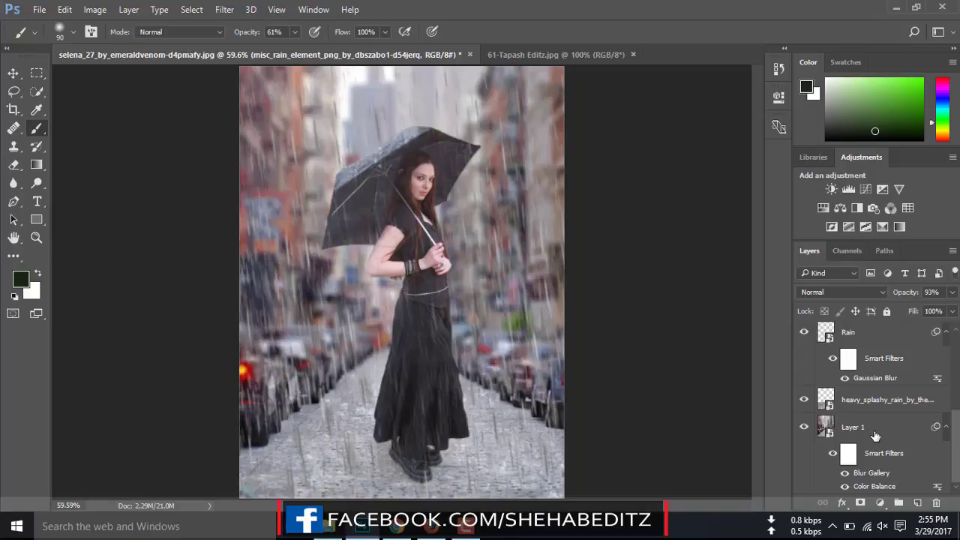
shift+click(874, 429)
- Group the selected layers into a new group named Rain Effects
right_click(873, 428)
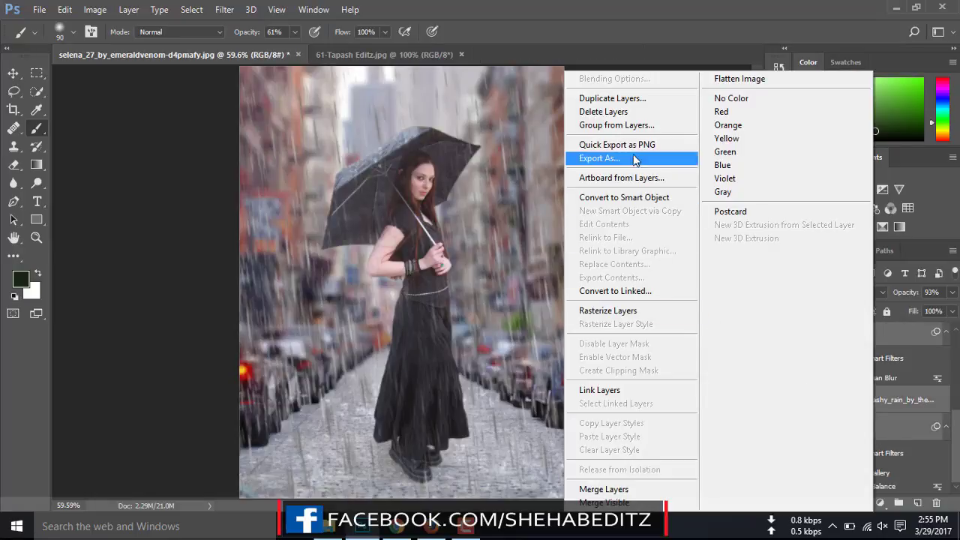
click(631, 126)
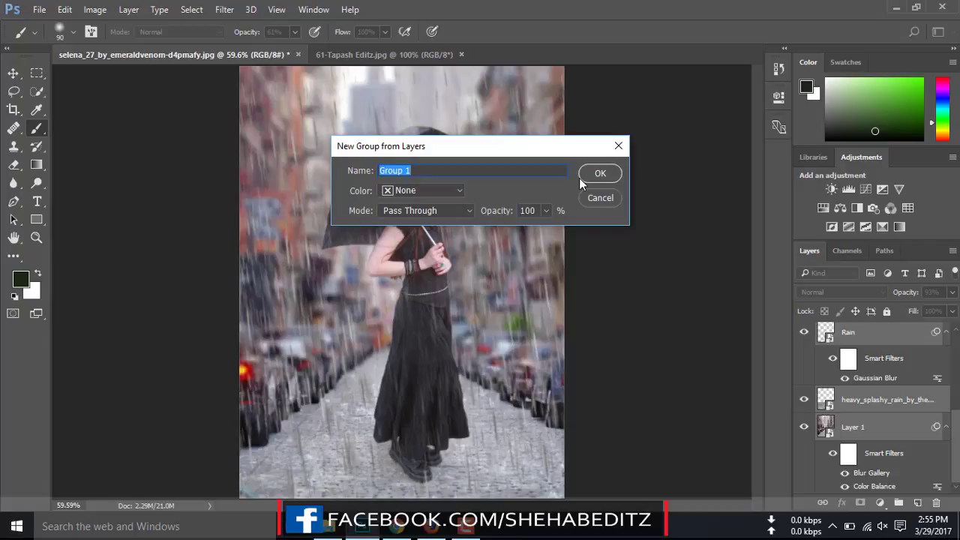
text(Rain Effects)
click(579, 177)
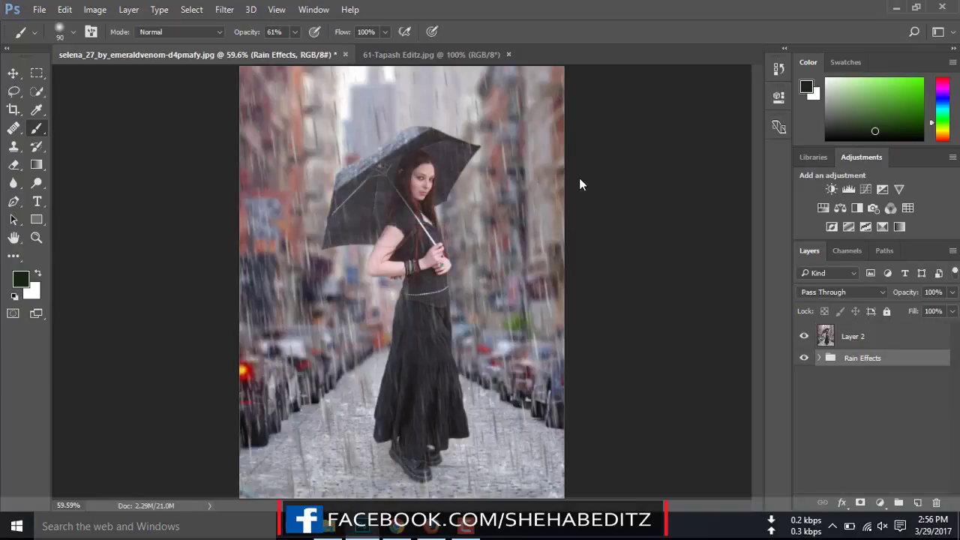
- Hide the Rain Effects group, keeping Layer 2 visible and active
click(805, 336)
click(804, 358)
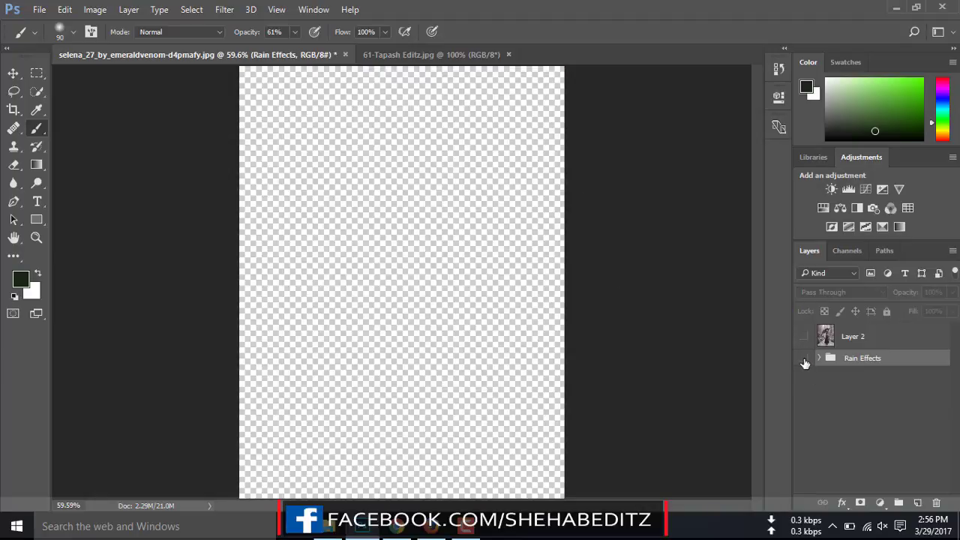
click(805, 359)
click(805, 337)
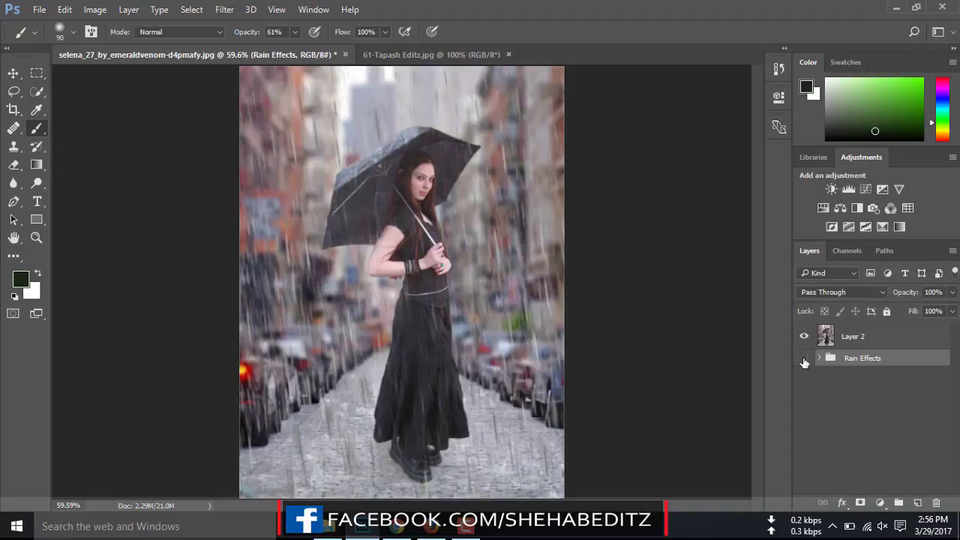
click(805, 358)
click(856, 338)
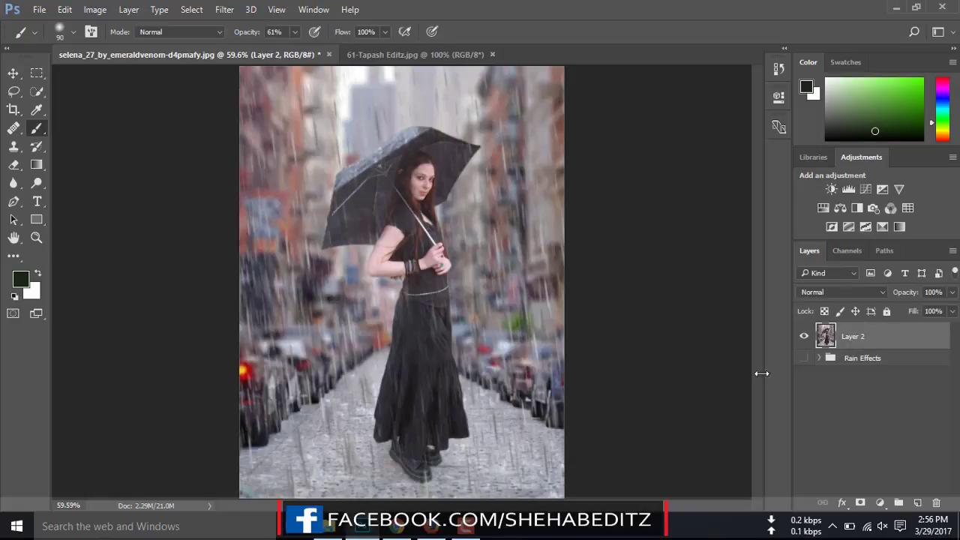
click(222, 12)
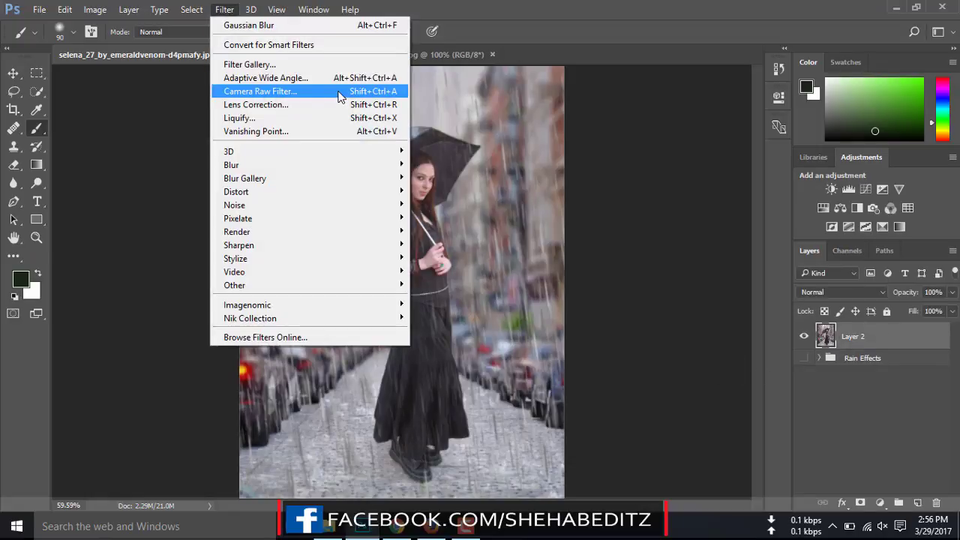
click(267, 92)
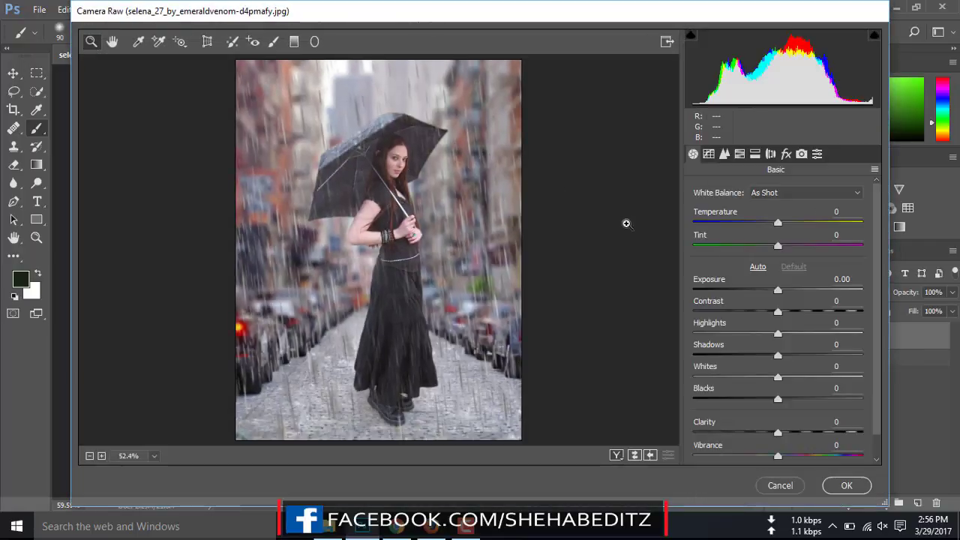
drag(778, 224, 773, 225)
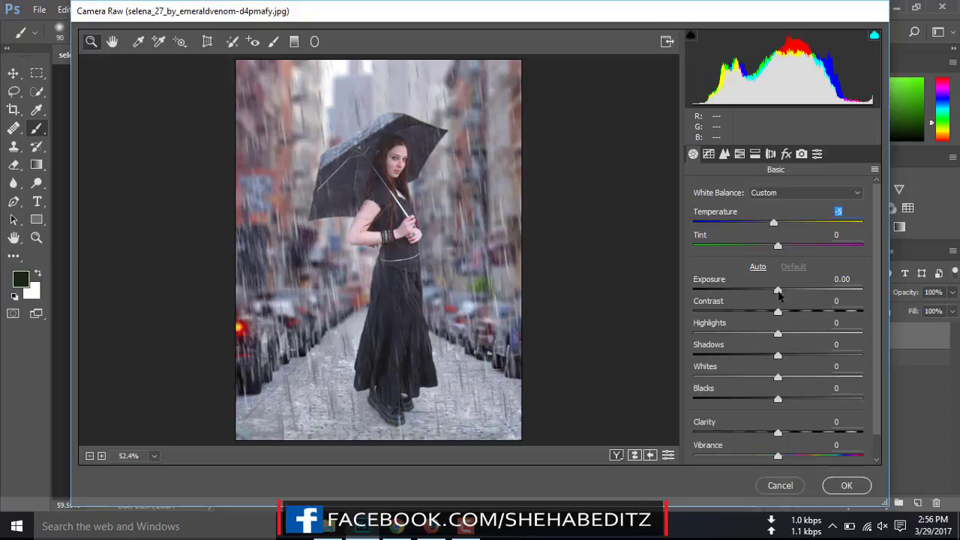
drag(778, 292, 748, 294)
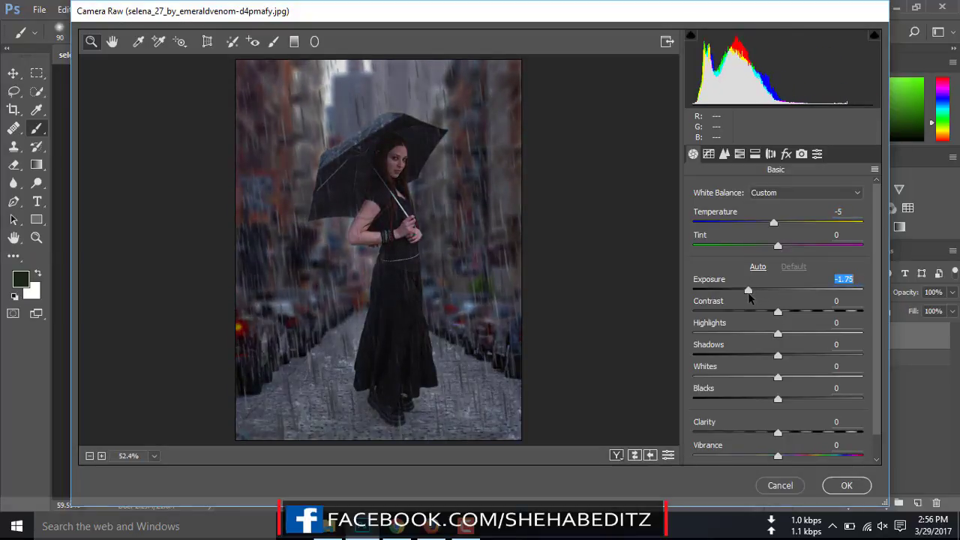
click(780, 485)
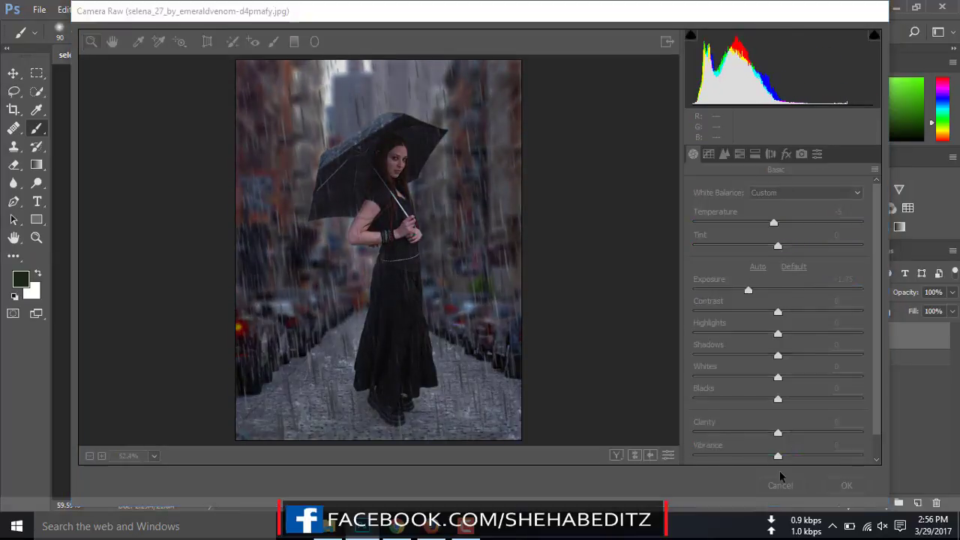
drag(855, 337, 918, 503)
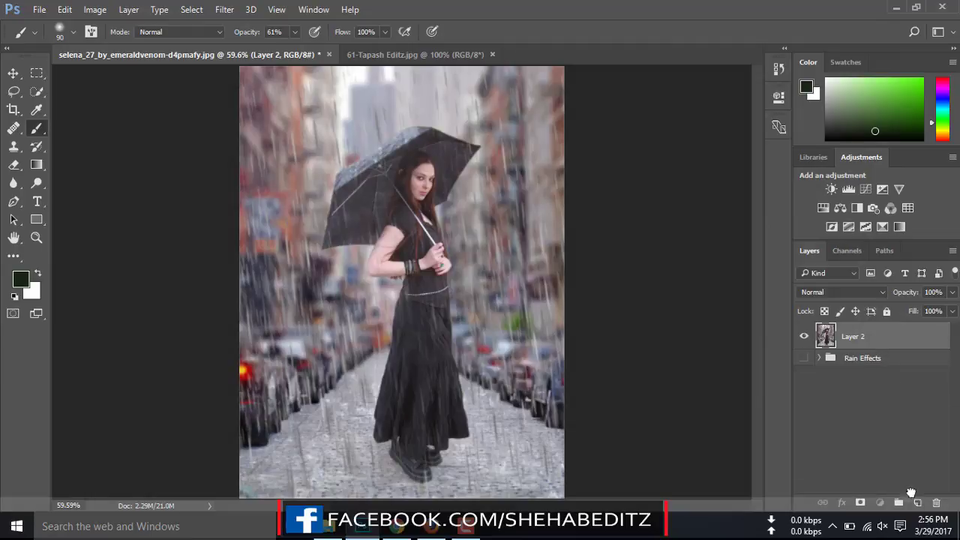
- Hide Layer 2 and in Camera Raw set Temperature -3, Exposure -1.60, Contrast +26, Clarity +13, lowering shadows, whites and blacks
click(804, 365)
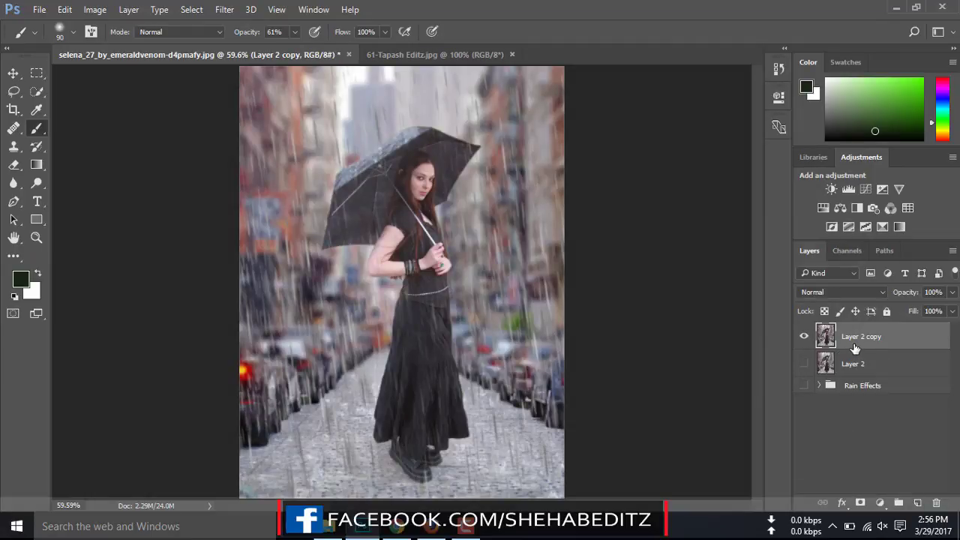
click(228, 11)
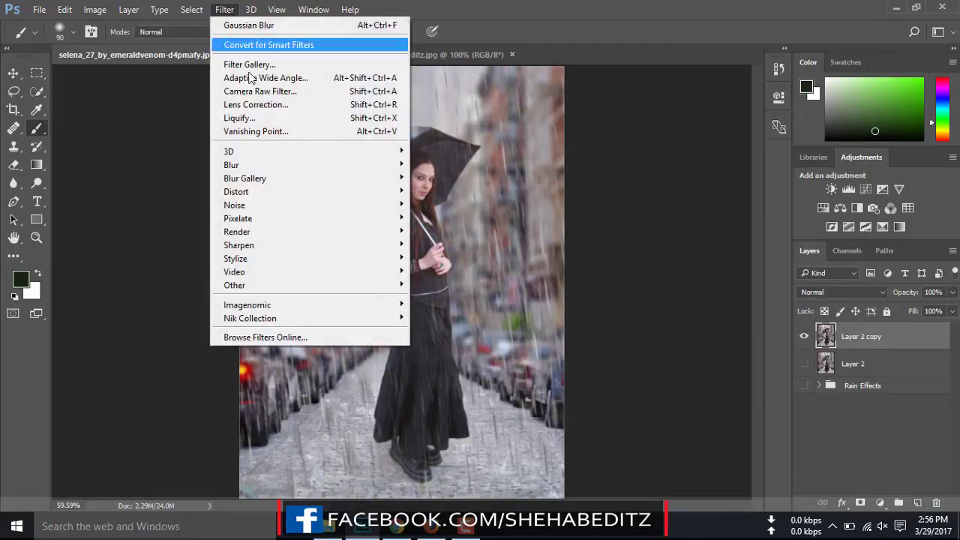
click(257, 91)
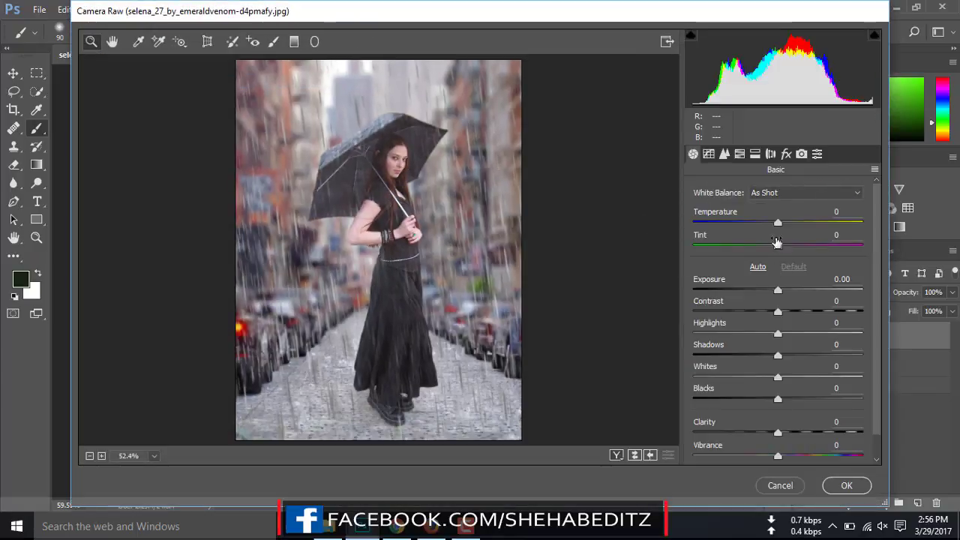
drag(778, 224, 775, 224)
drag(778, 292, 752, 297)
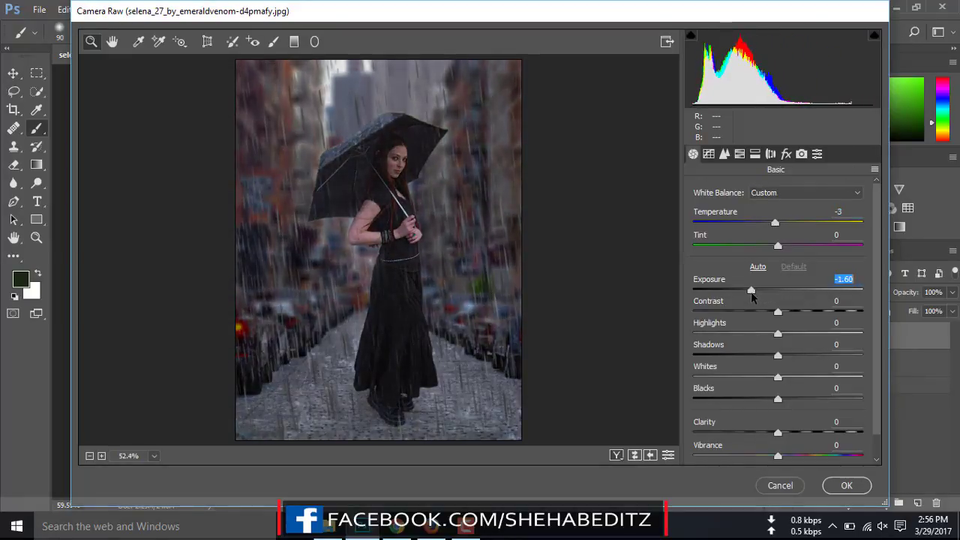
drag(778, 311, 798, 315)
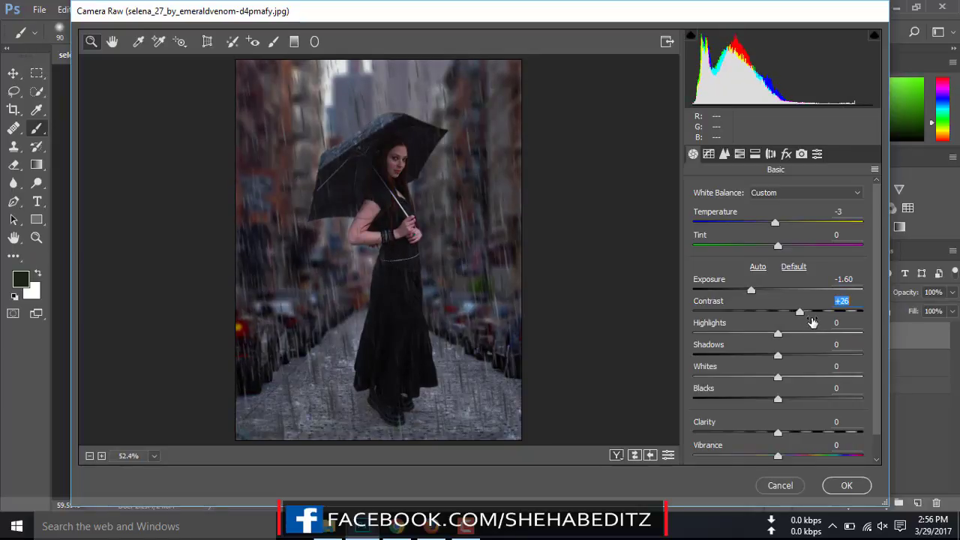
mouse_move(775, 362)
mouse_down()
mouse_move(765, 355)
mouse_move(774, 399)
mouse_up()
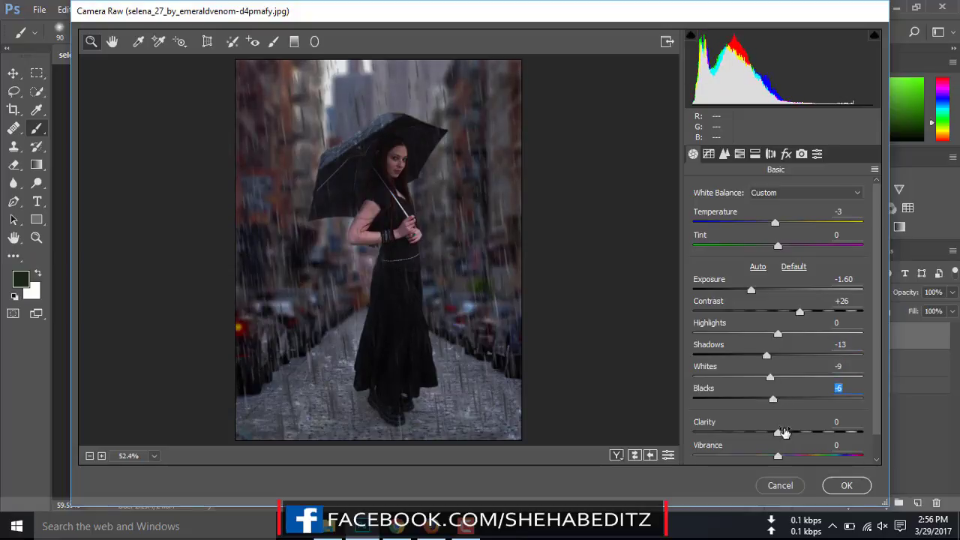
drag(780, 433, 789, 433)
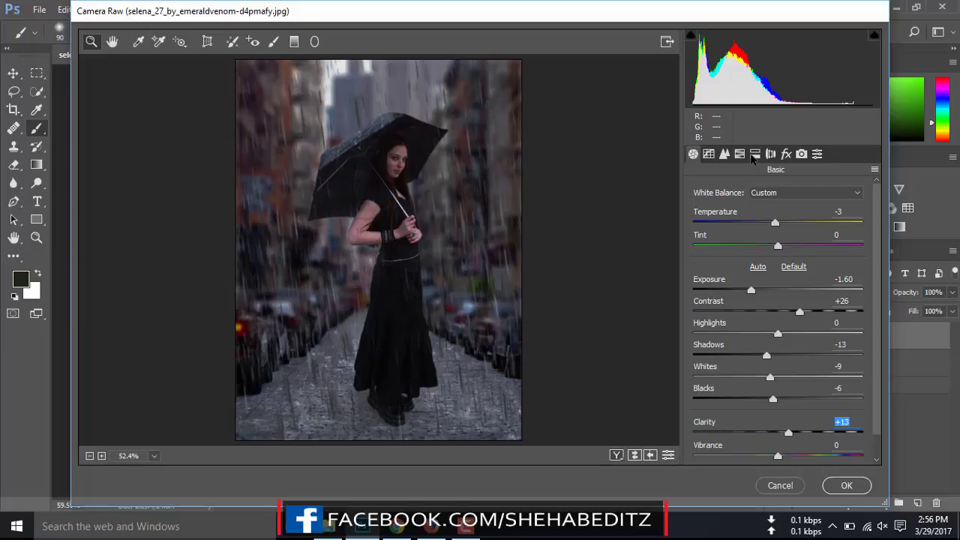
- In HSL, brighten oranges to luminance +19, darken reds, desaturate oranges to -22, and apply
click(742, 156)
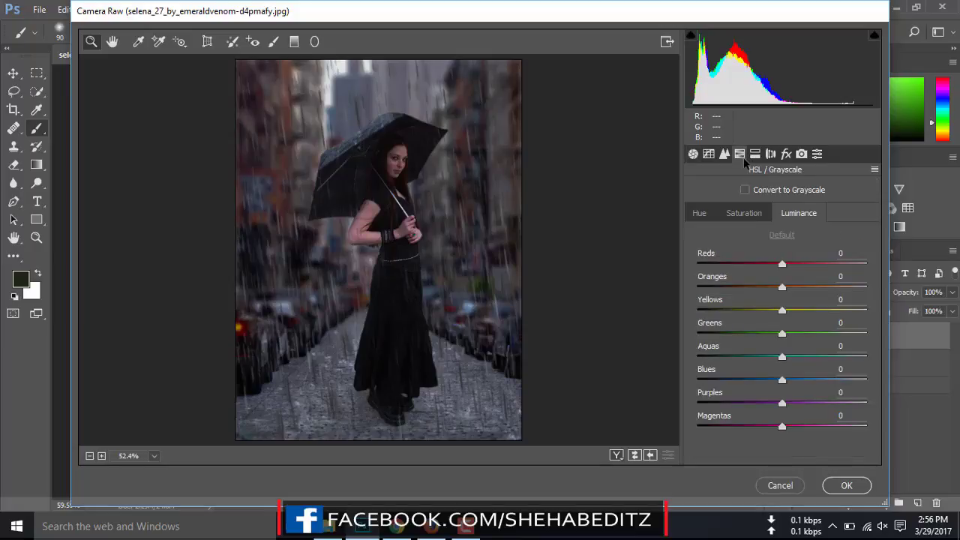
mouse_move(782, 287)
mouse_down()
mouse_move(798, 288)
mouse_move(771, 264)
mouse_up()
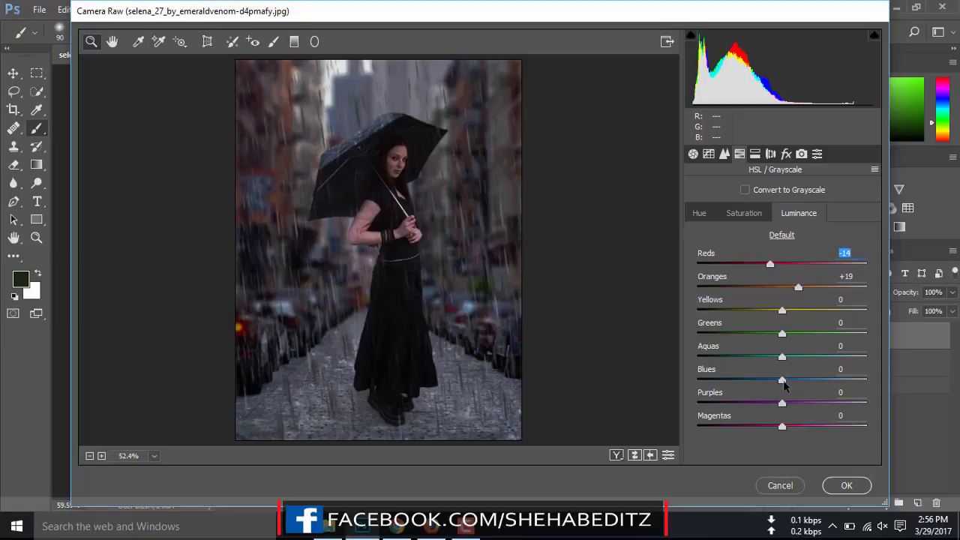
click(739, 213)
drag(783, 287, 767, 289)
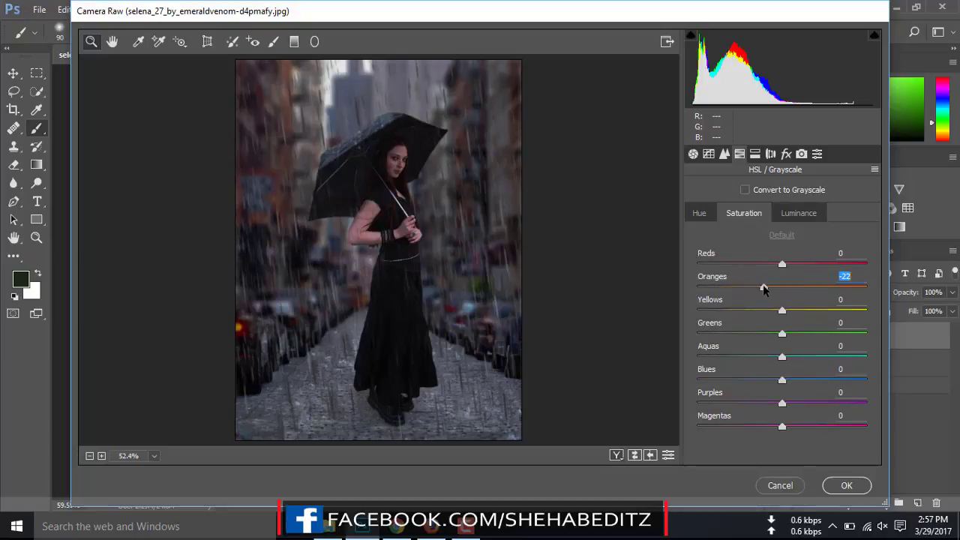
click(847, 485)
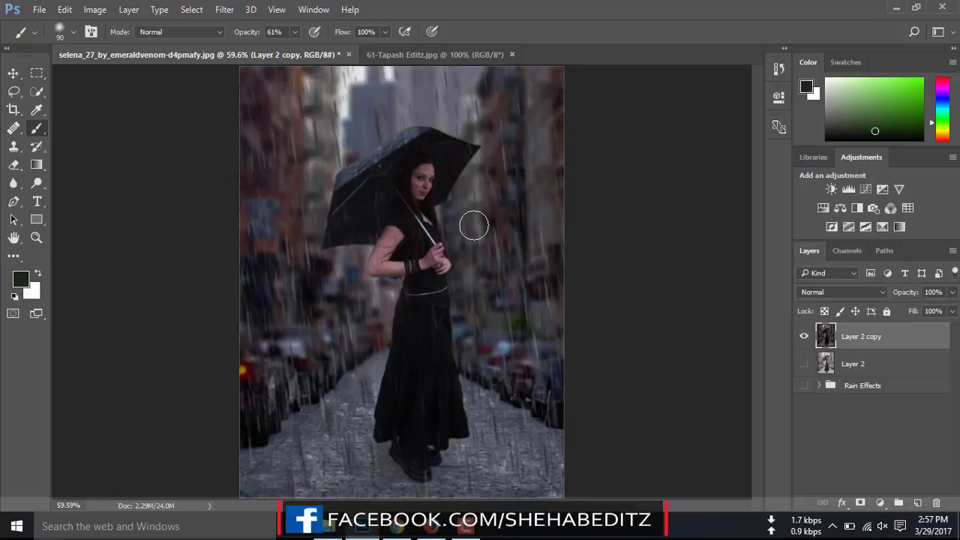
- Zoom in and lasso the woman's face and hair, adding her arm and waist area
scroll(475, 225, up, 1)
scroll(475, 225, up, 2)
scroll(474, 224, up, 1)
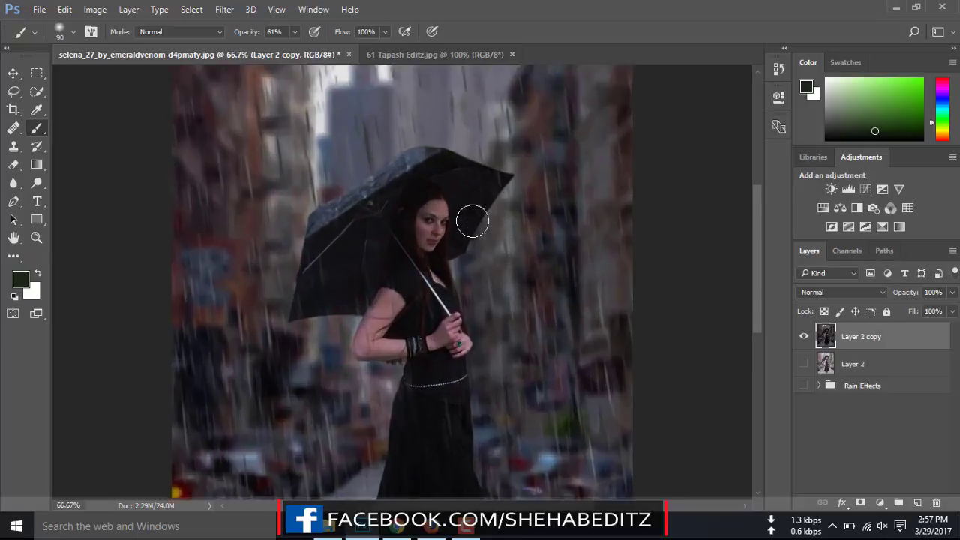
scroll(472, 221, up, 1)
scroll(472, 221, down, 2)
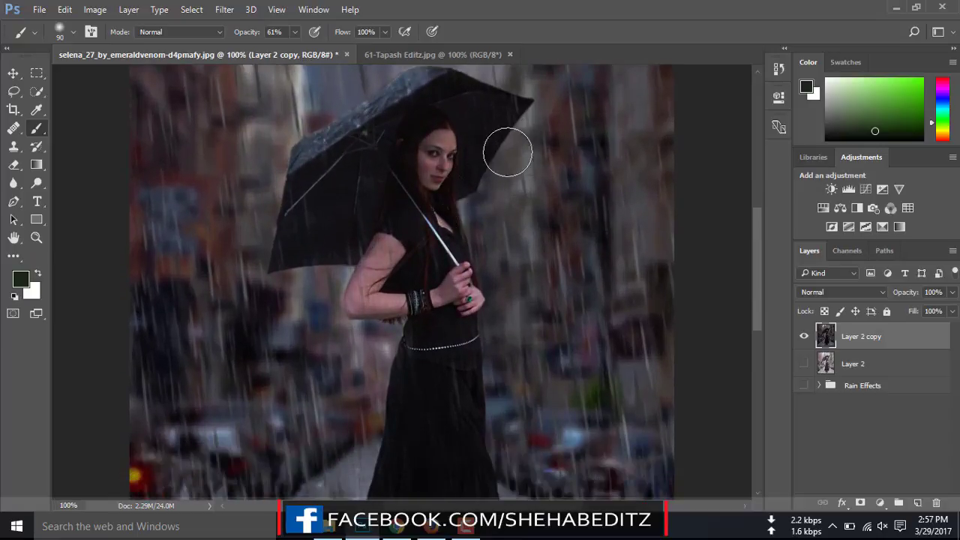
click(14, 91)
mouse_move(426, 110)
mouse_down()
mouse_move(415, 213)
mouse_move(428, 103)
mouse_up()
mouse_move(417, 249)
mouse_down()
mouse_move(458, 368)
mouse_move(422, 289)
mouse_move(414, 240)
mouse_up()
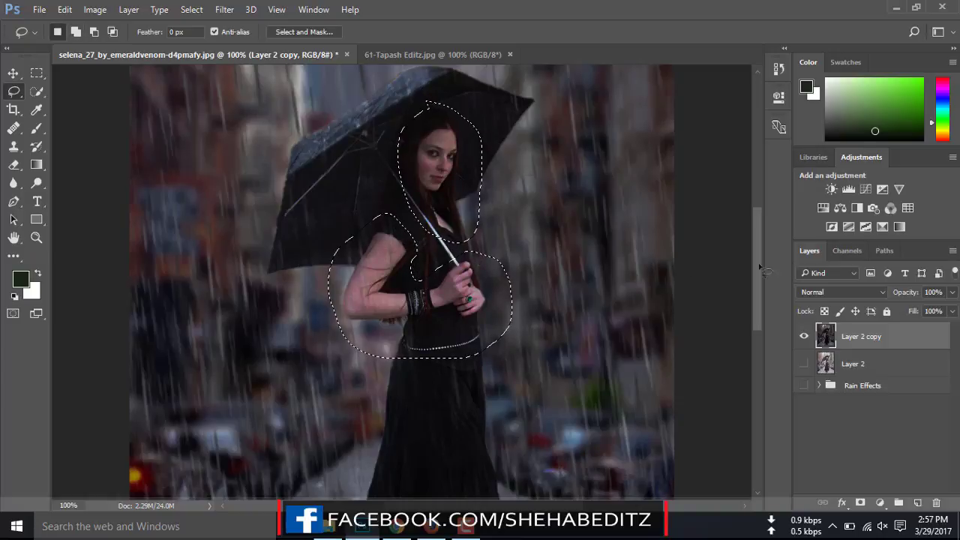
- Add a Levels adjustment on the selection with midtones 1.42 and black point 5
click(847, 189)
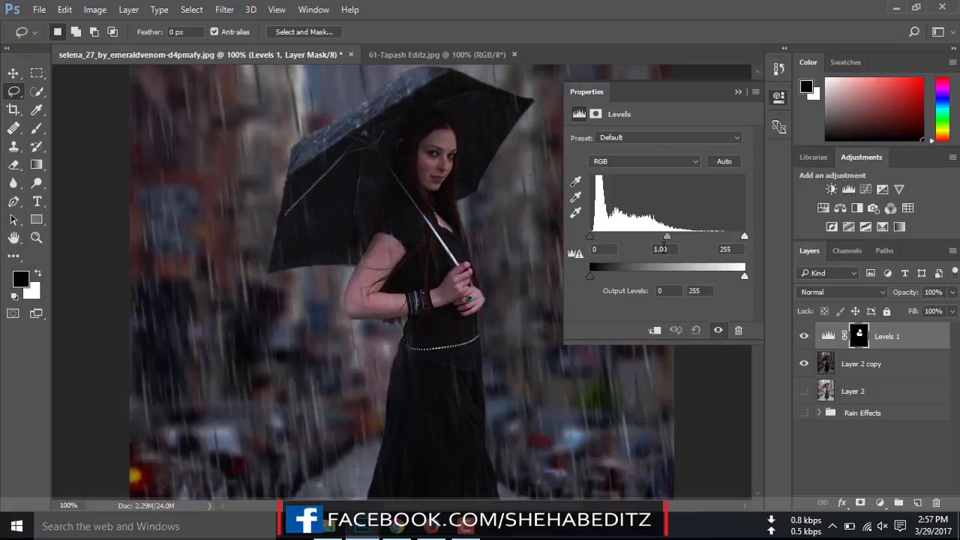
drag(667, 238, 658, 237)
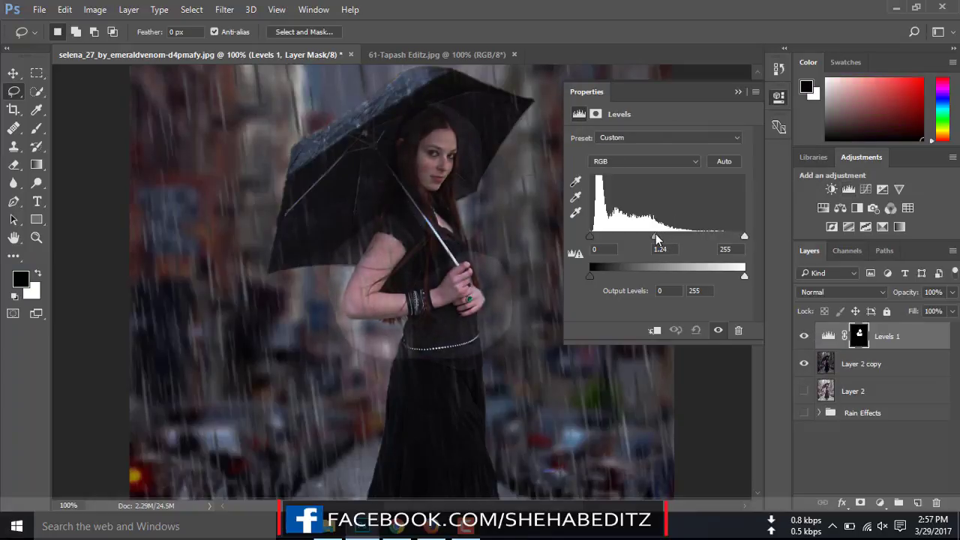
key(ctrl+0)
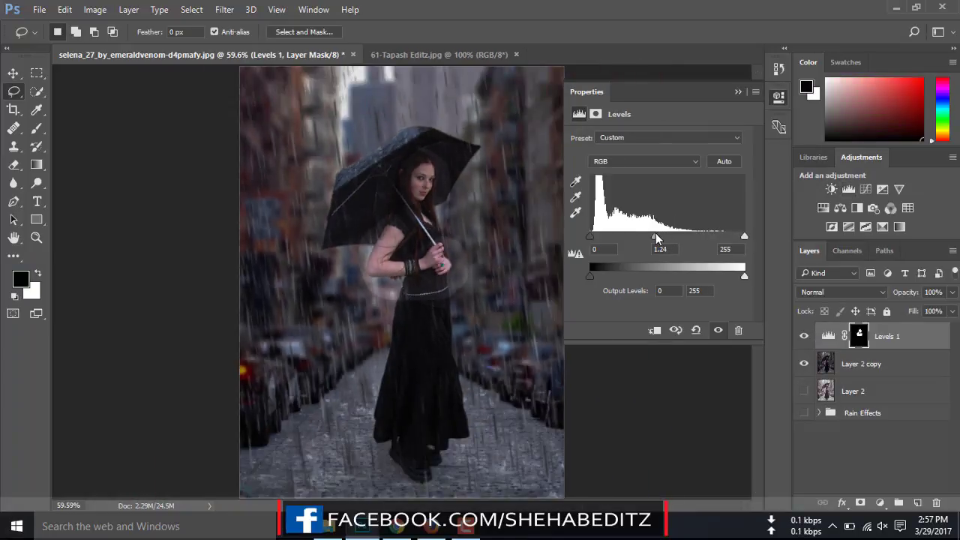
click(718, 331)
drag(653, 238, 649, 238)
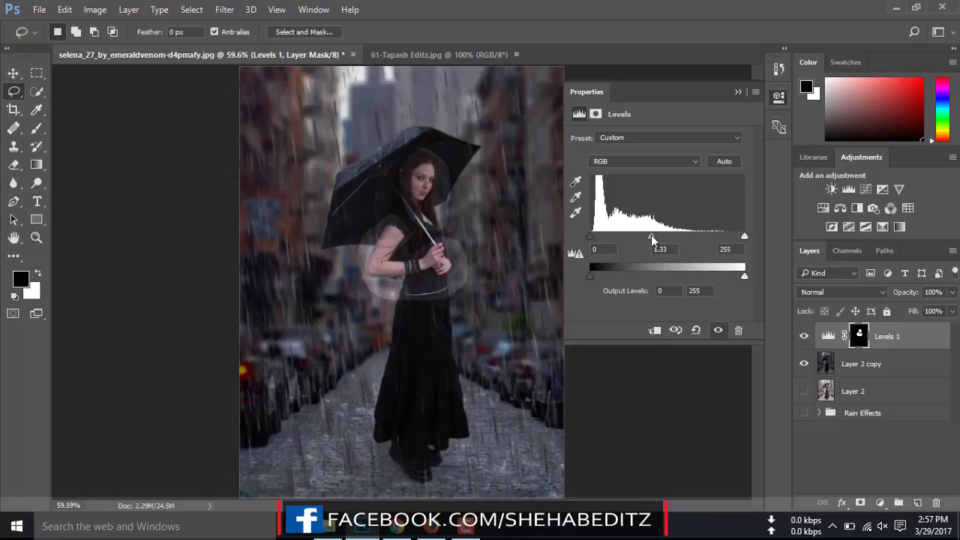
drag(596, 237, 597, 237)
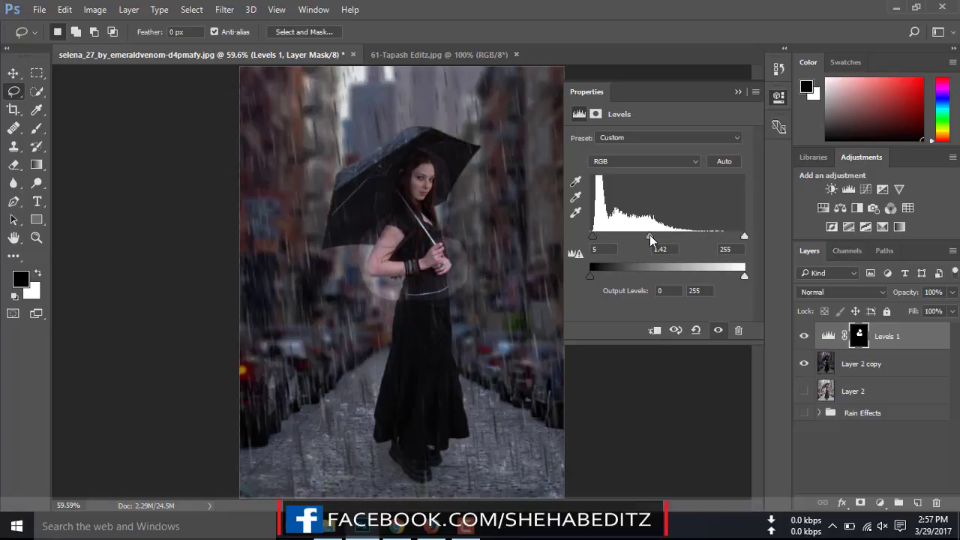
- Zoom in on the woman and set a smaller brush at 100% opacity for the Levels 1 mask
click(737, 93)
key(ctrl+plus)
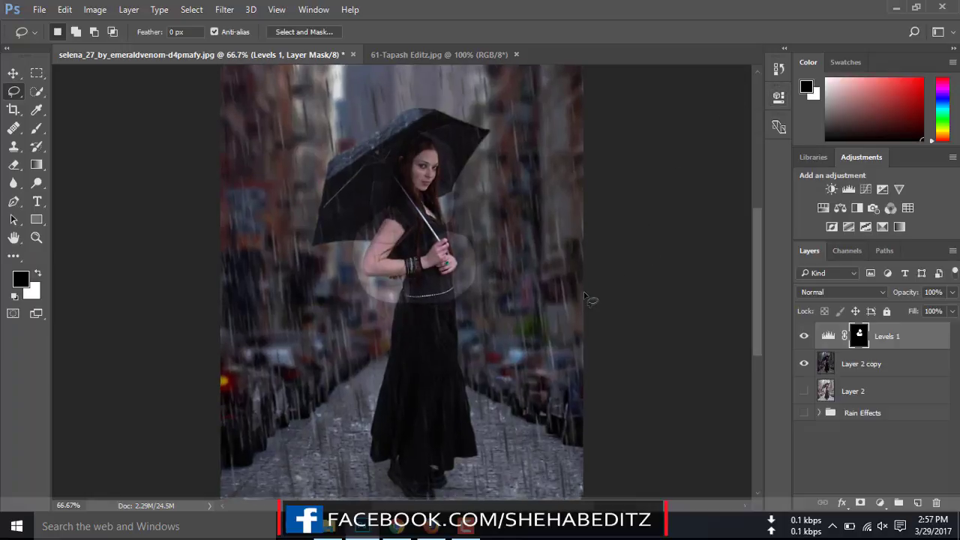
scroll(480, 258, up, 2)
key(ctrl+plus)
click(36, 127)
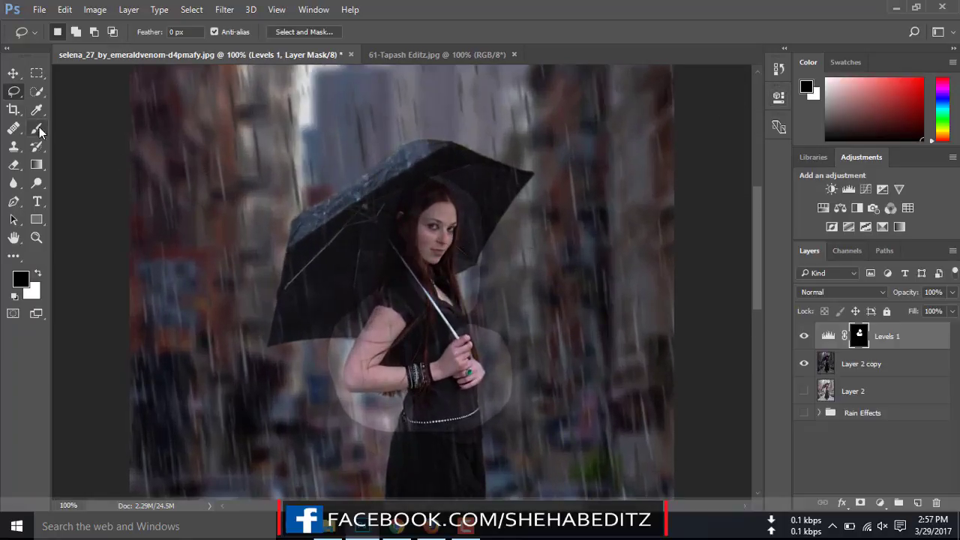
drag(295, 31, 330, 48)
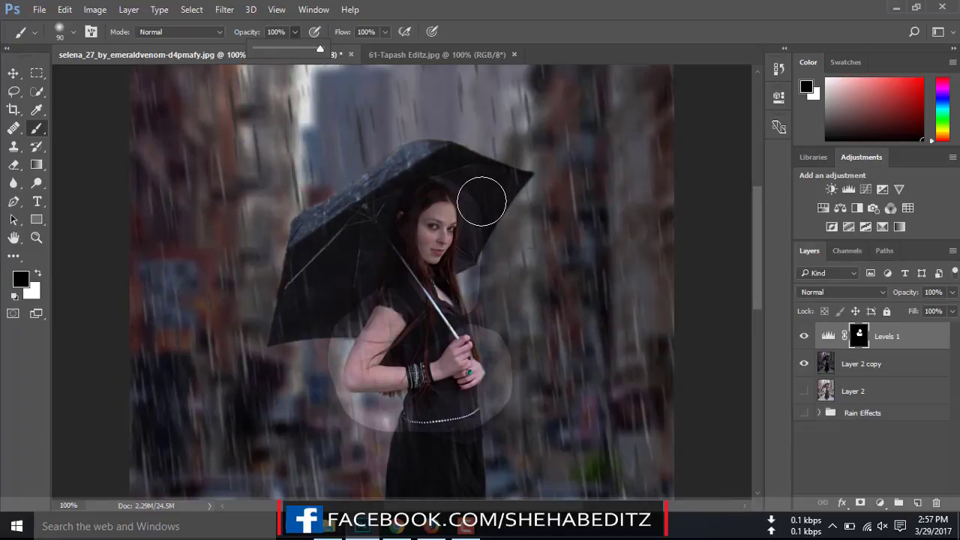
key(ctrl+plus)
scroll(475, 189, up, 2)
key(bracketleft)
key(bracketleft)
key(bracketleft)
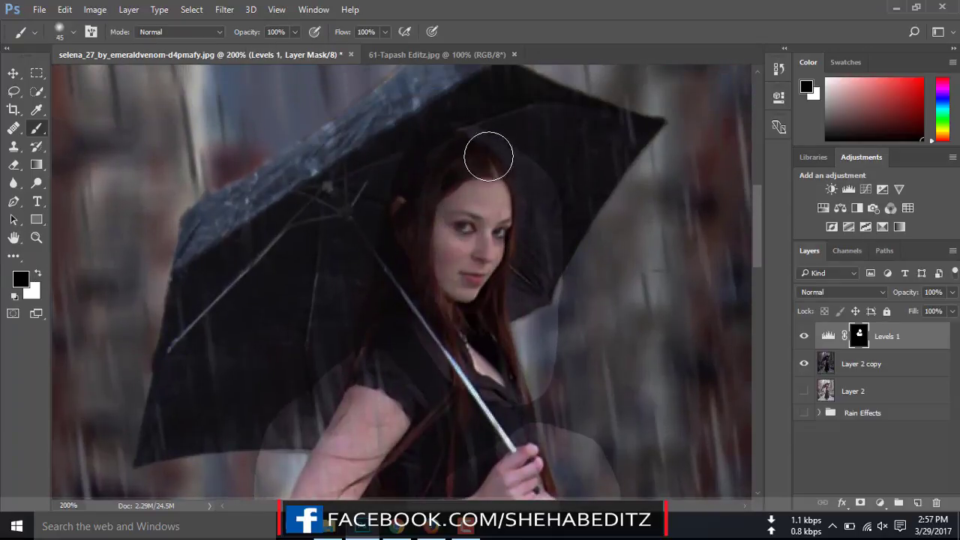
key(bracketleft)
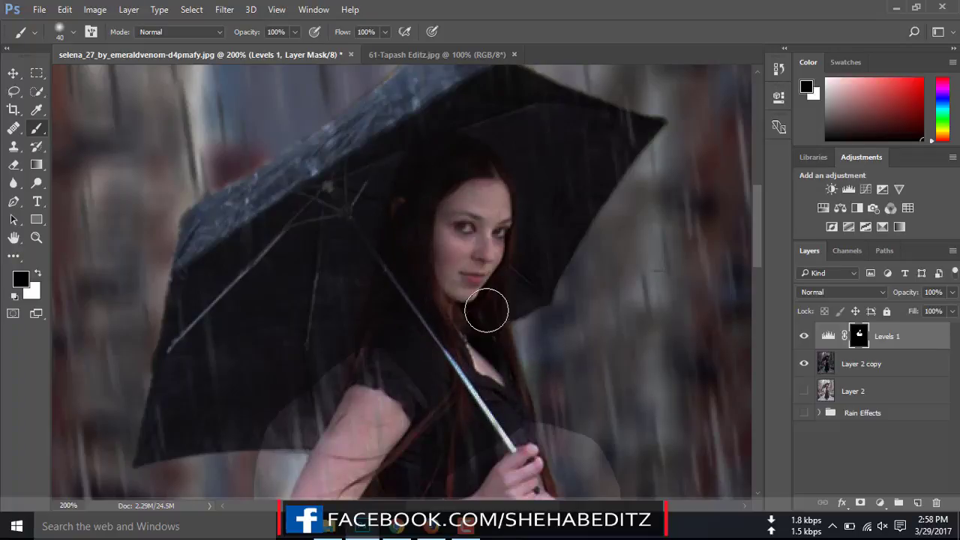
key(bracketleft)
key(bracketleft)
key(bracketleft)
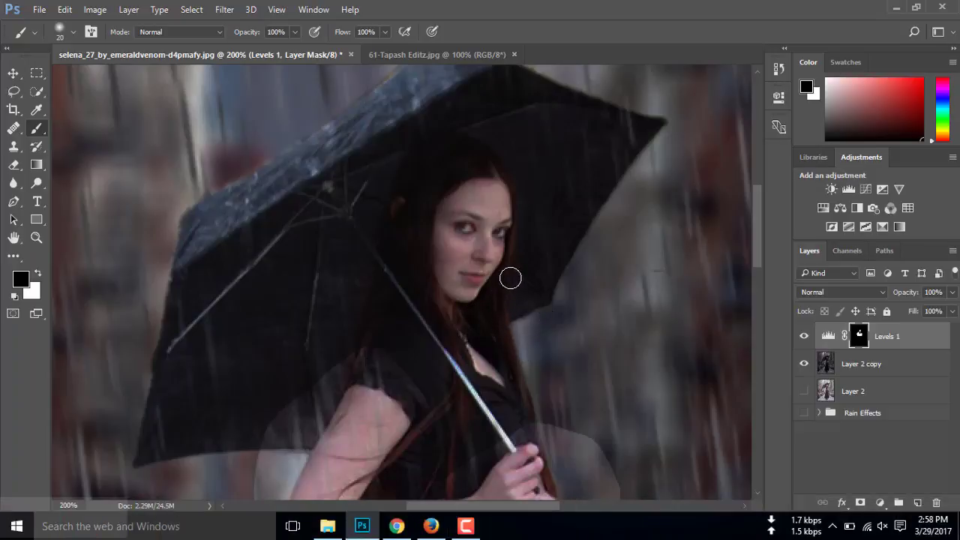
- Paint the Levels 1 mask along the arm and over the halo beside the hand, then fit the image
scroll(585, 293, down, 3)
key(bracketright)
key(bracketright)
key(bracketright)
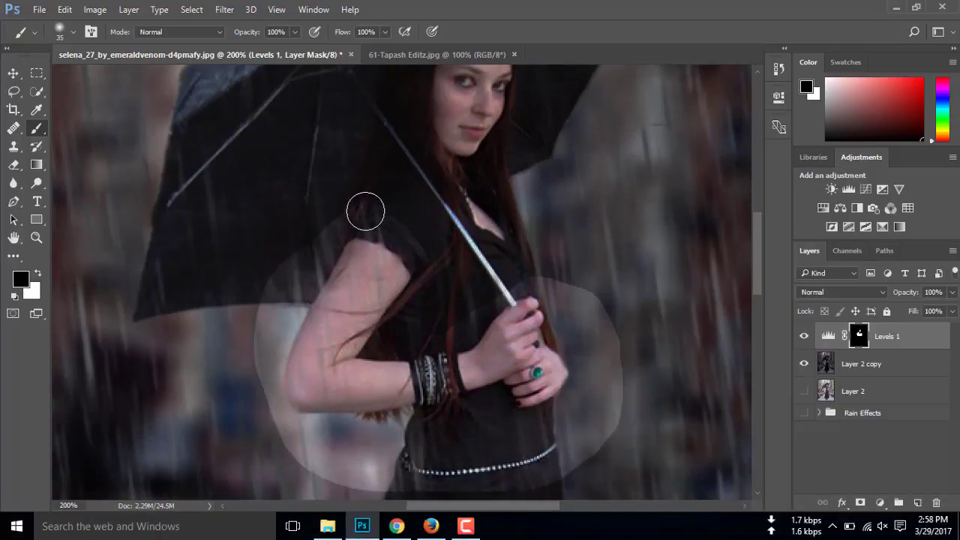
drag(369, 219, 407, 321)
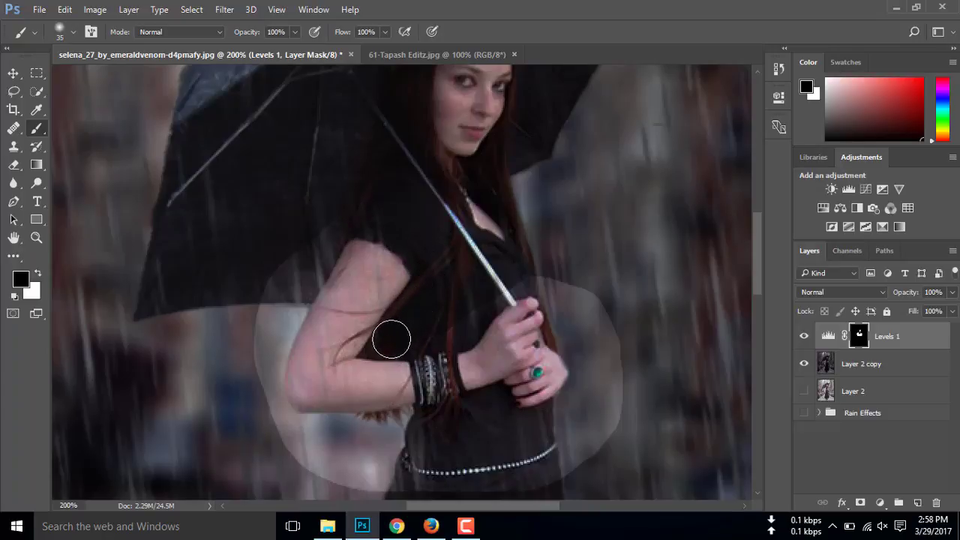
key(bracketleft)
key(bracketright)
key(bracketright)
key(bracketright)
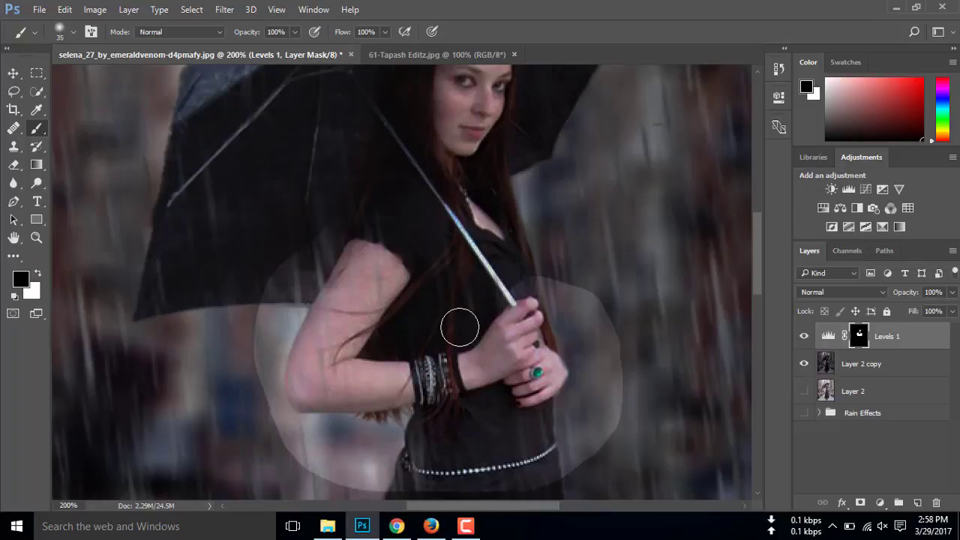
mouse_move(472, 304)
mouse_down()
mouse_move(533, 271)
mouse_move(574, 285)
mouse_move(611, 315)
mouse_move(573, 310)
mouse_move(563, 331)
mouse_up()
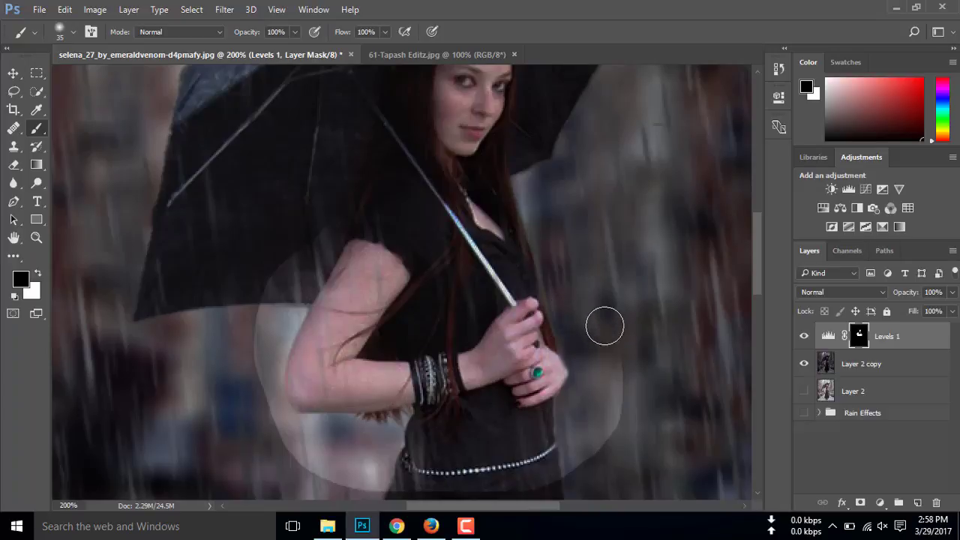
scroll(624, 373, down, 3)
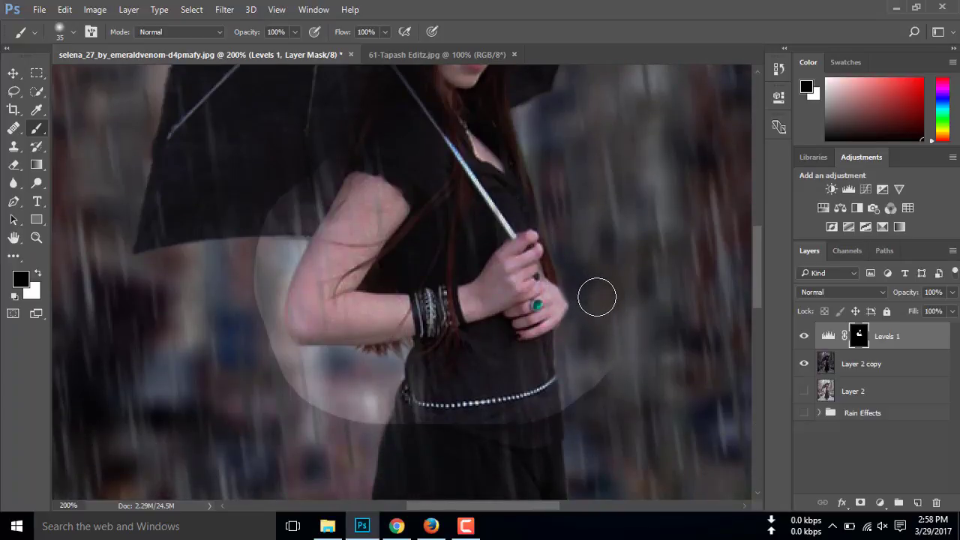
scroll(600, 298, up, 3)
key(ctrl+0)
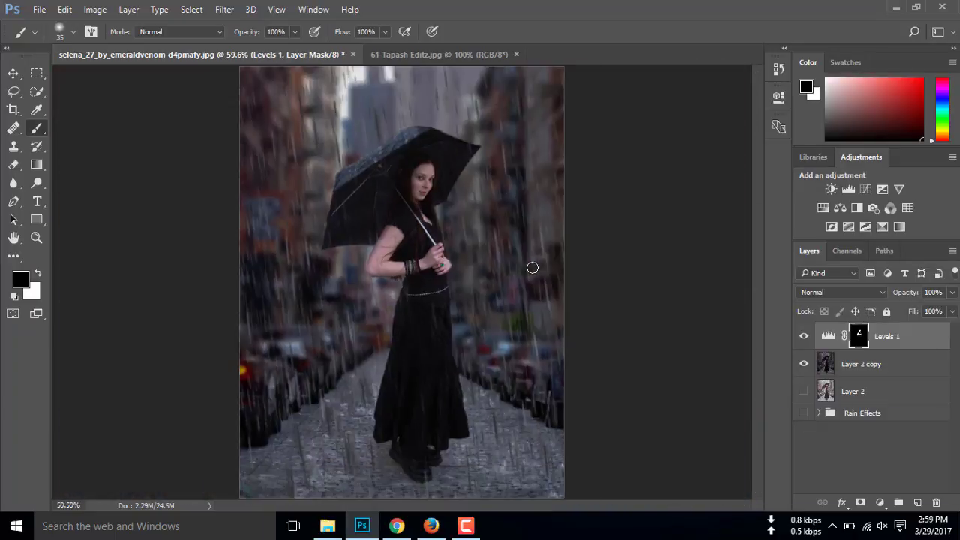
- Compare the brightening, then merge Levels 1 down into Layer 2 copy
click(803, 347)
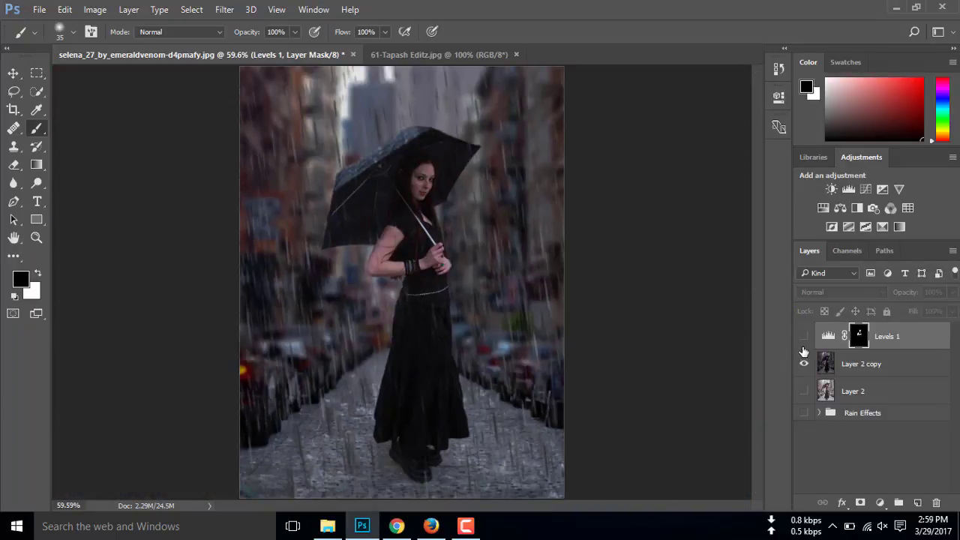
right_click(902, 345)
click(662, 474)
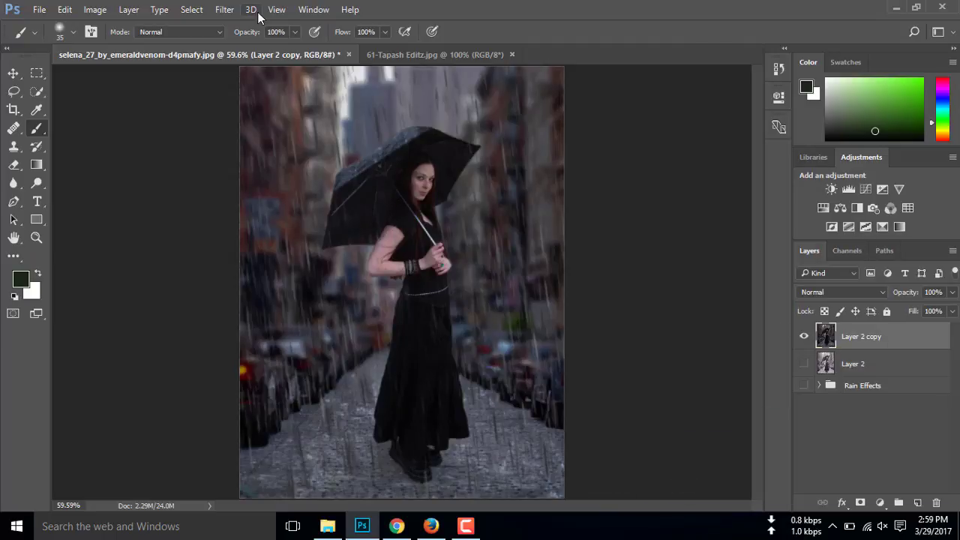
- Raise Blacks slightly in the Camera Raw filter, apply it, and fit the image on screen
click(225, 9)
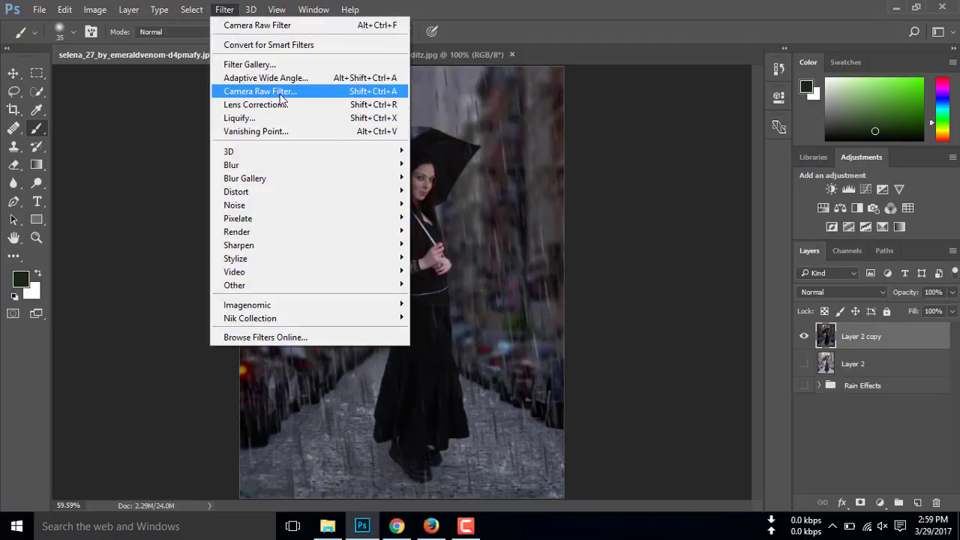
click(281, 93)
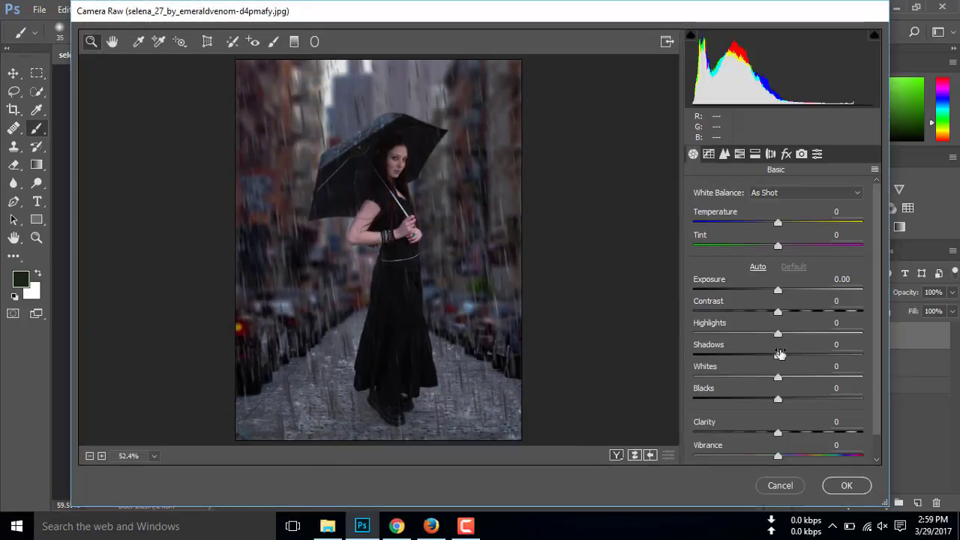
drag(778, 400, 782, 401)
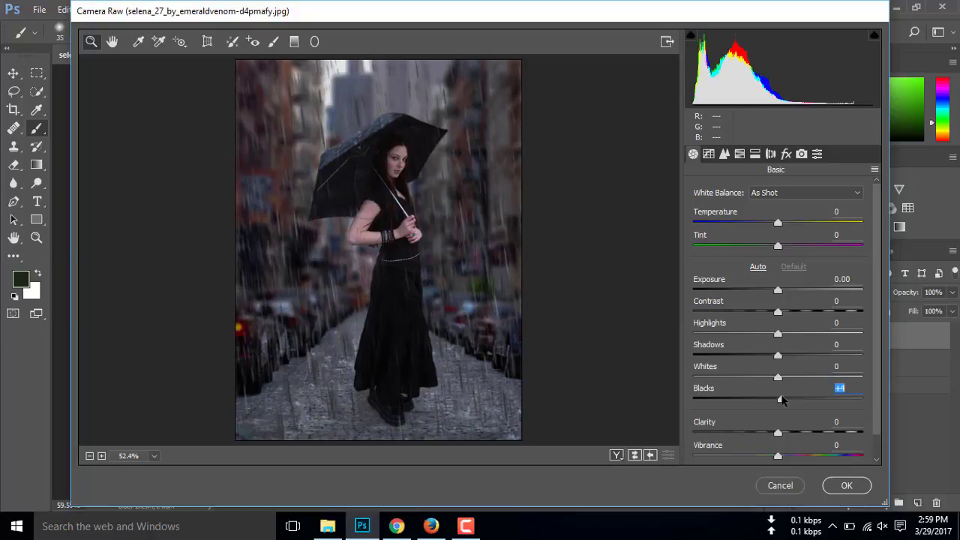
click(846, 485)
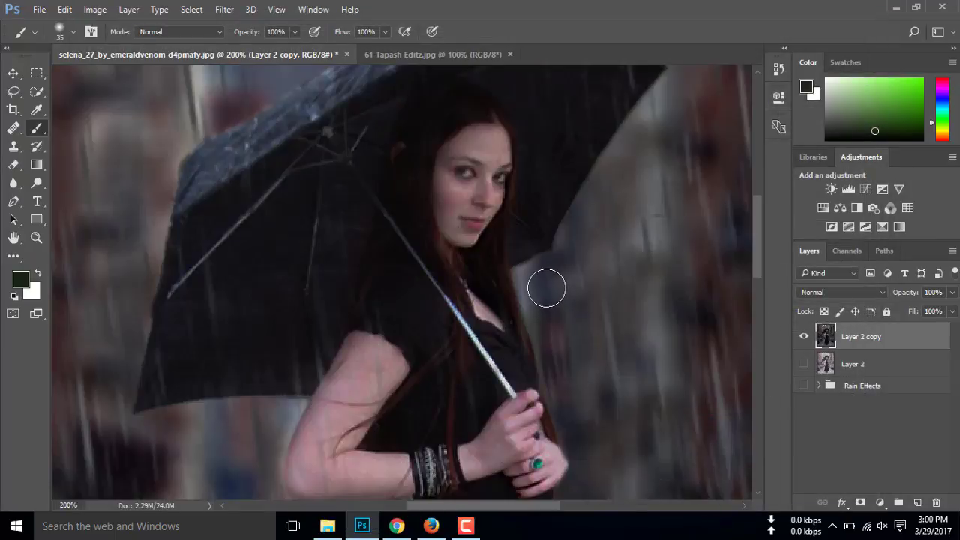
key(ctrl+minus)
key(ctrl+0)
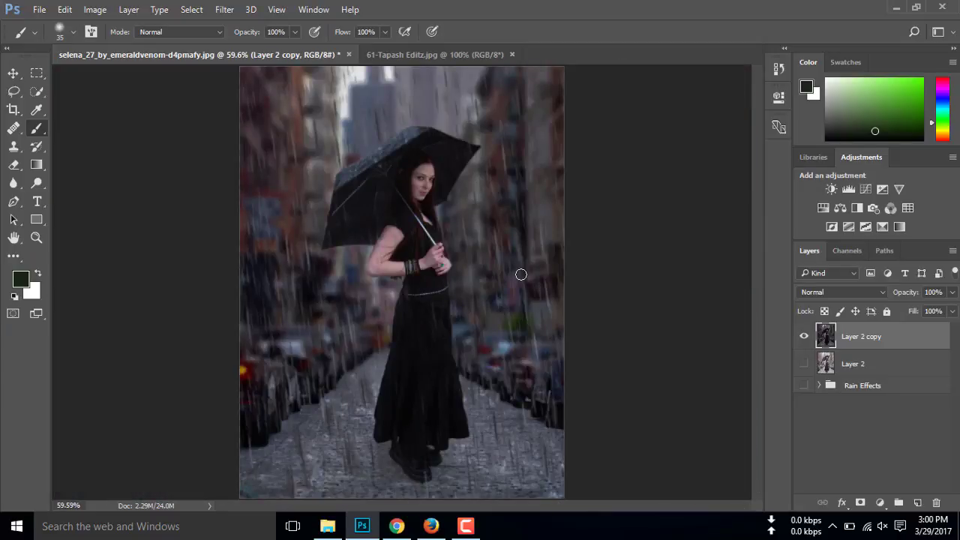
- Run Noiseware on Layer 2 copy with Luminance 51% and Color 52% noise reduction
click(216, 11)
mouse_move(248, 305)
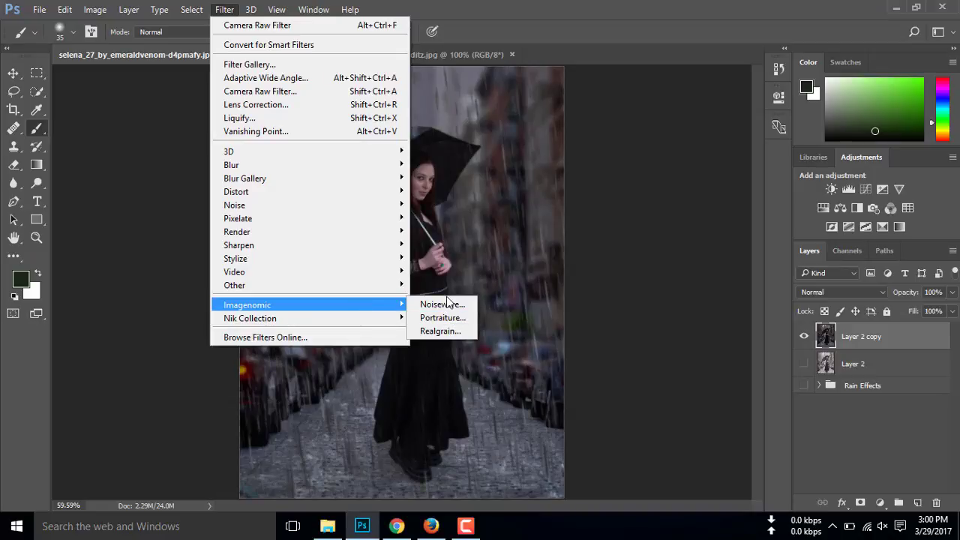
click(441, 306)
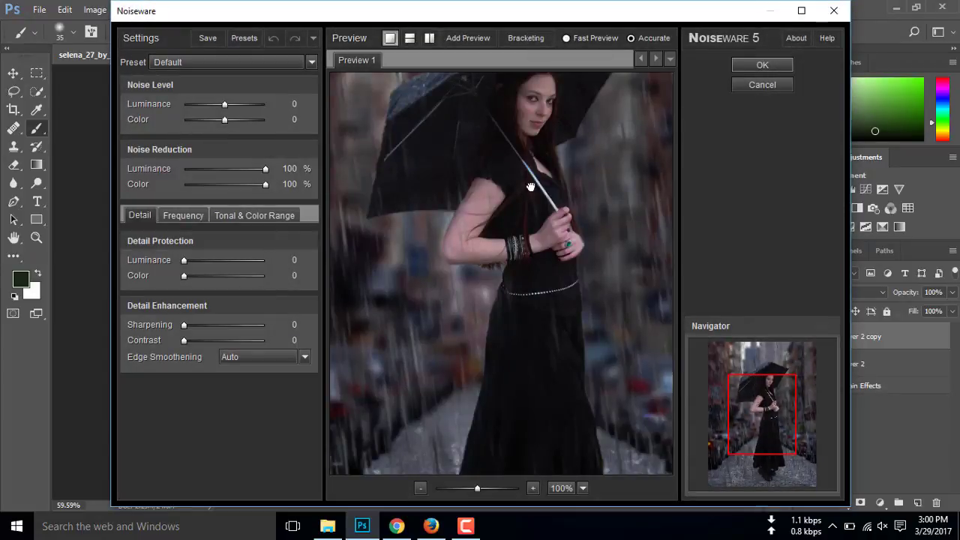
drag(490, 229, 503, 255)
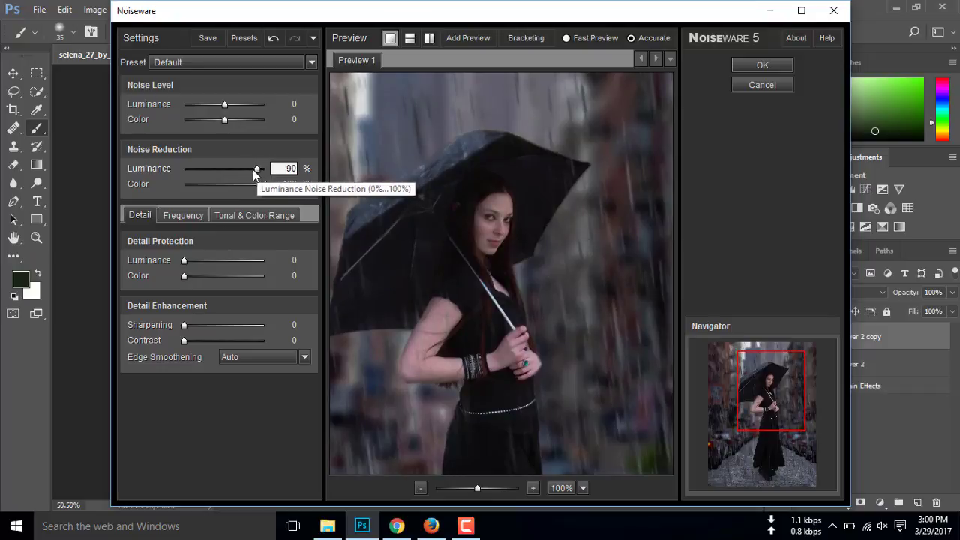
drag(266, 169, 226, 184)
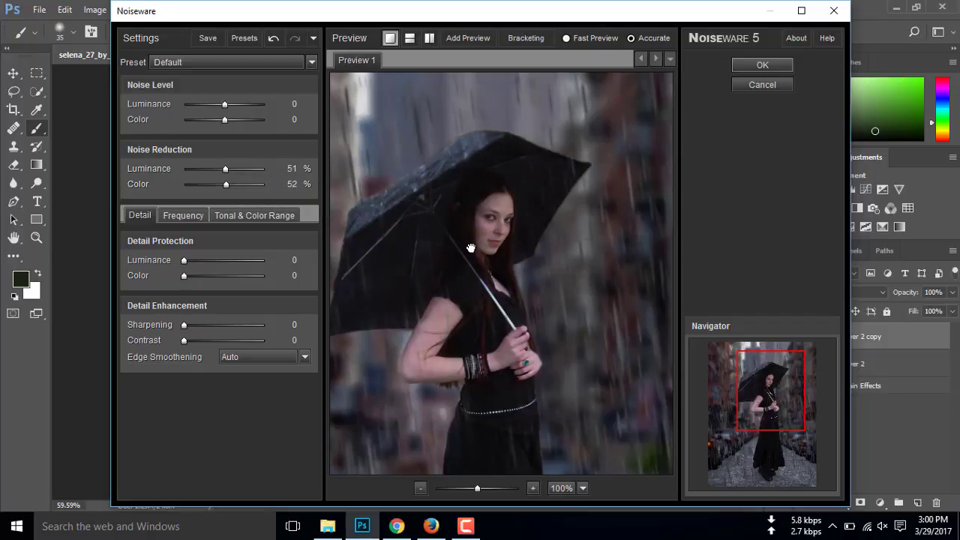
click(762, 66)
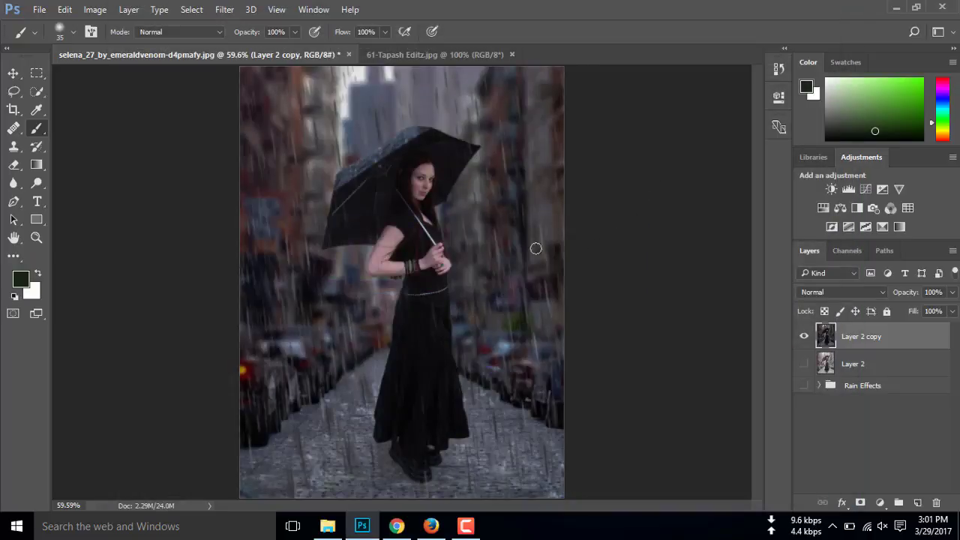
- Apply Portraiture's Default preset to Layer 2 copy after checking the face at 114%
click(222, 10)
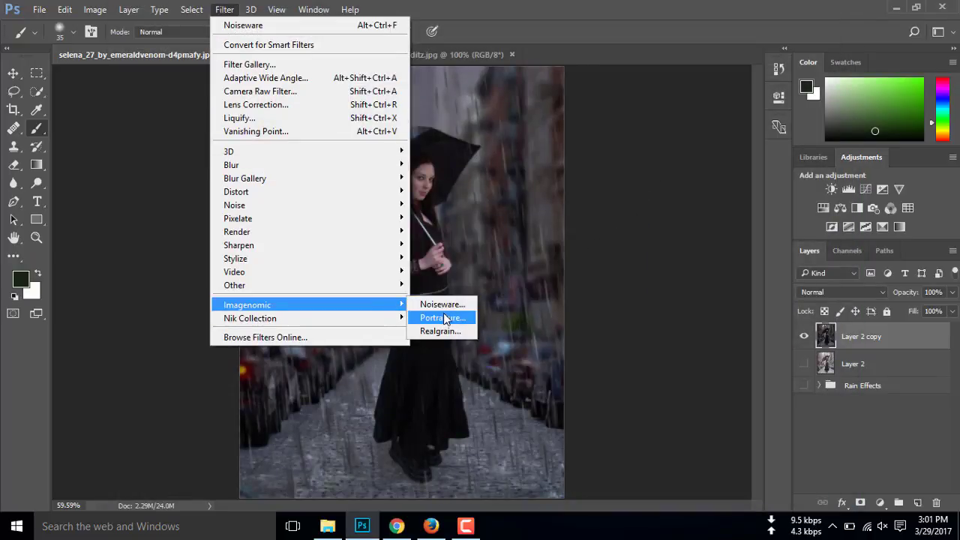
click(446, 318)
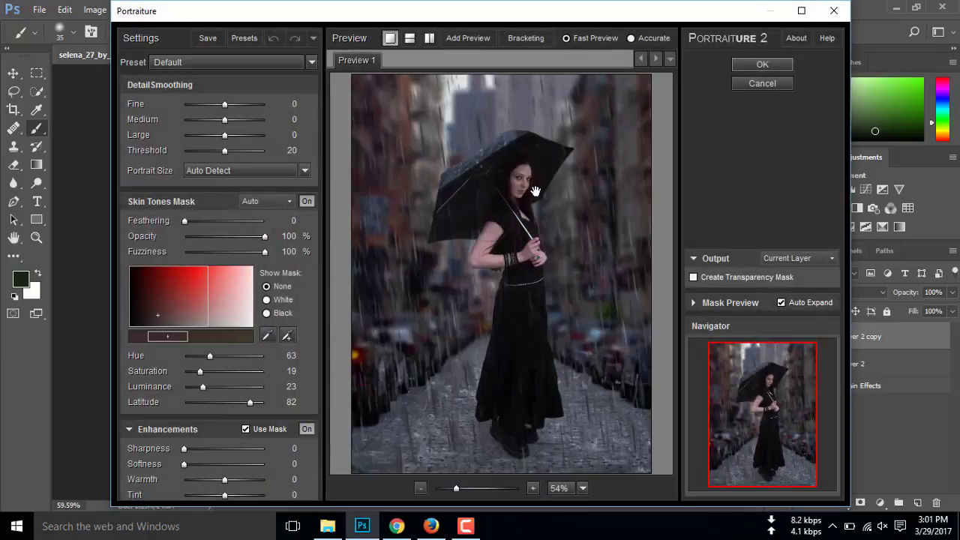
click(479, 487)
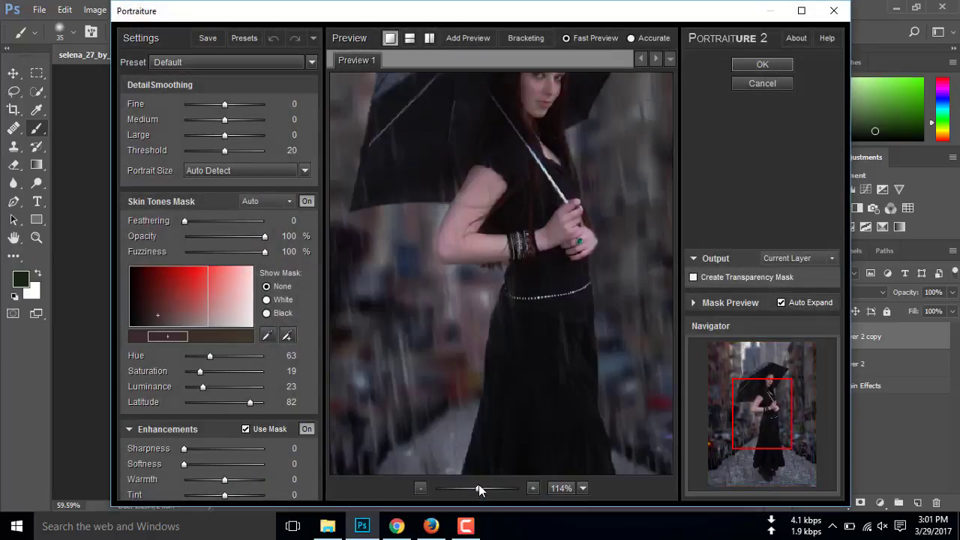
drag(510, 64, 511, 240)
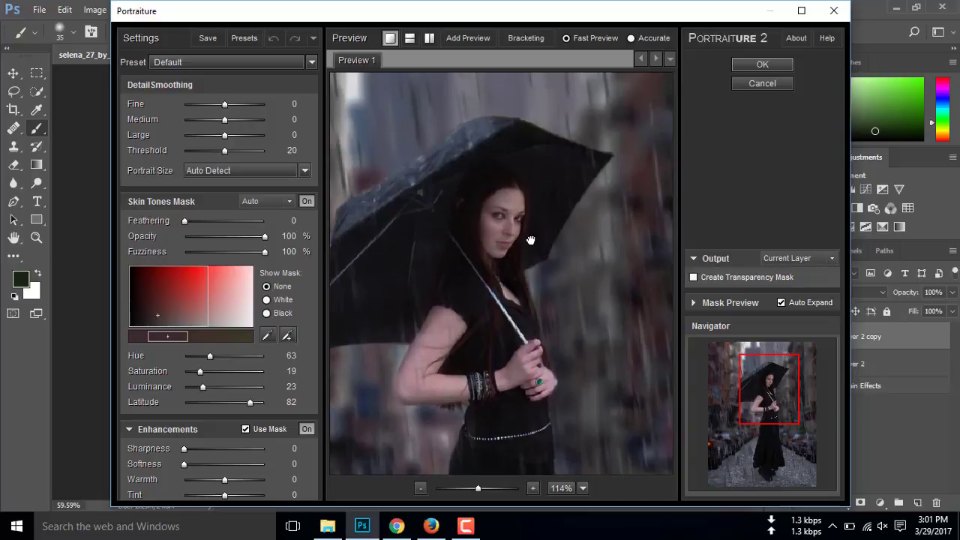
click(747, 85)
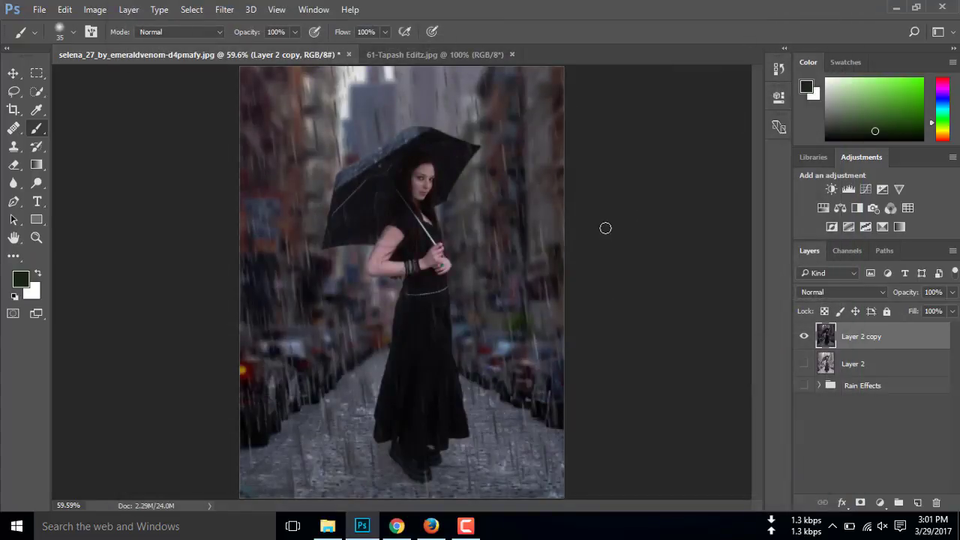
scroll(414, 181, up, 2)
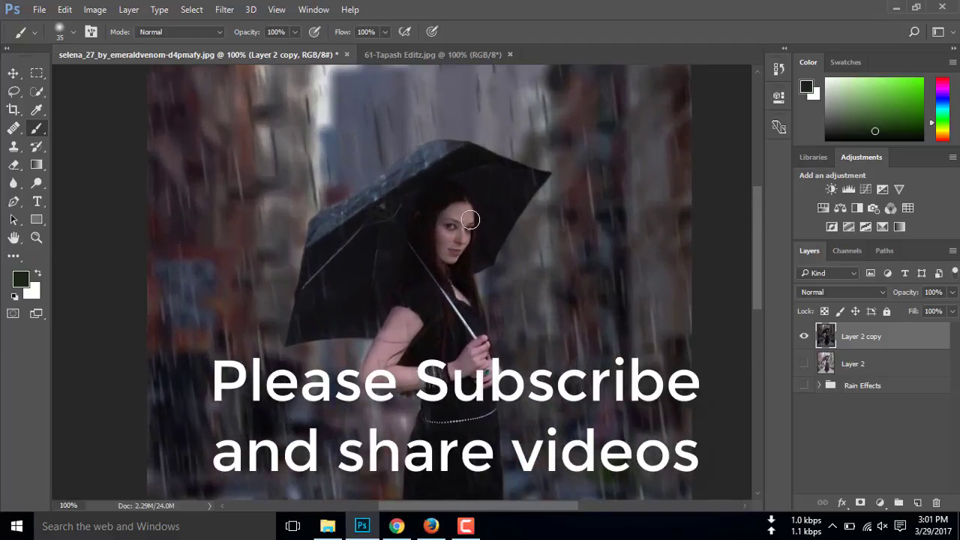
scroll(470, 219, up, 1)
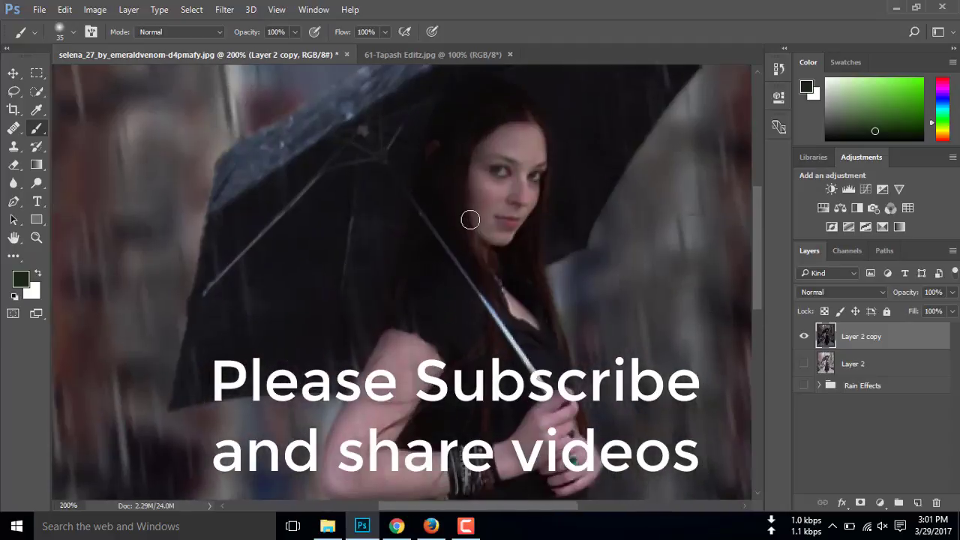
scroll(472, 220, up, 1)
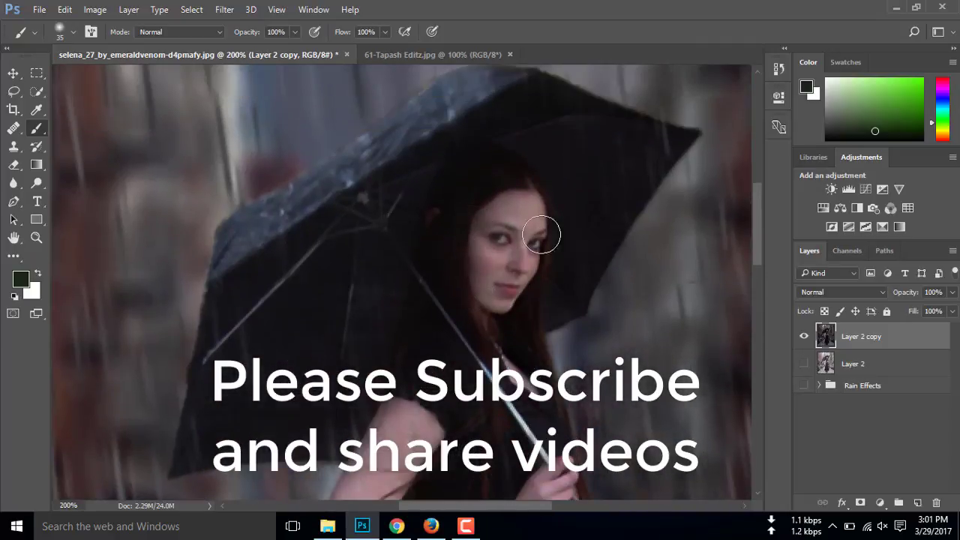
drag(571, 234, 465, 212)
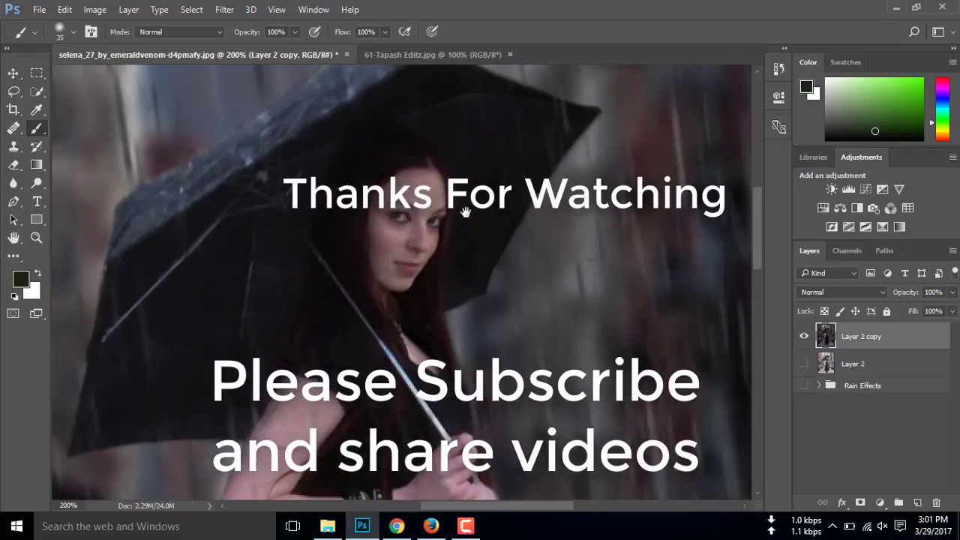
key(ctrl+0)
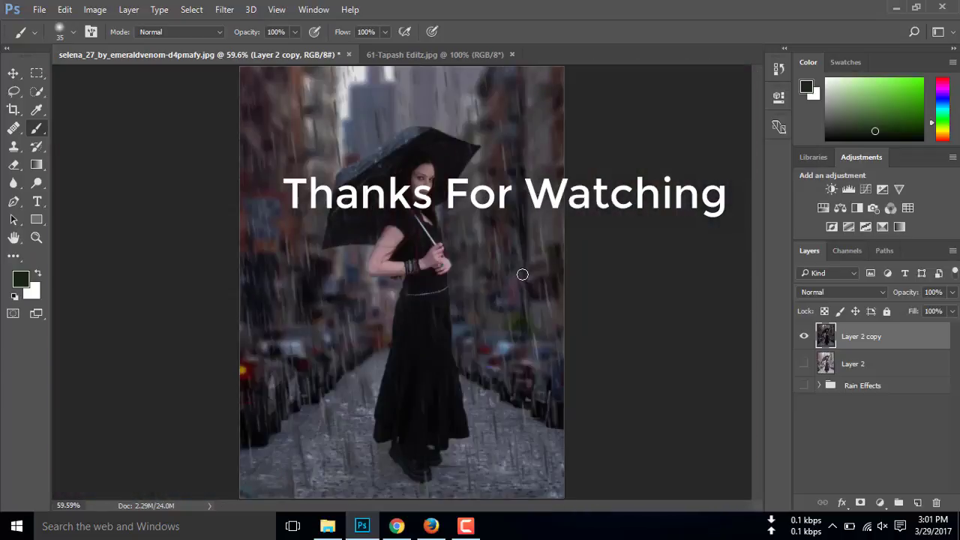